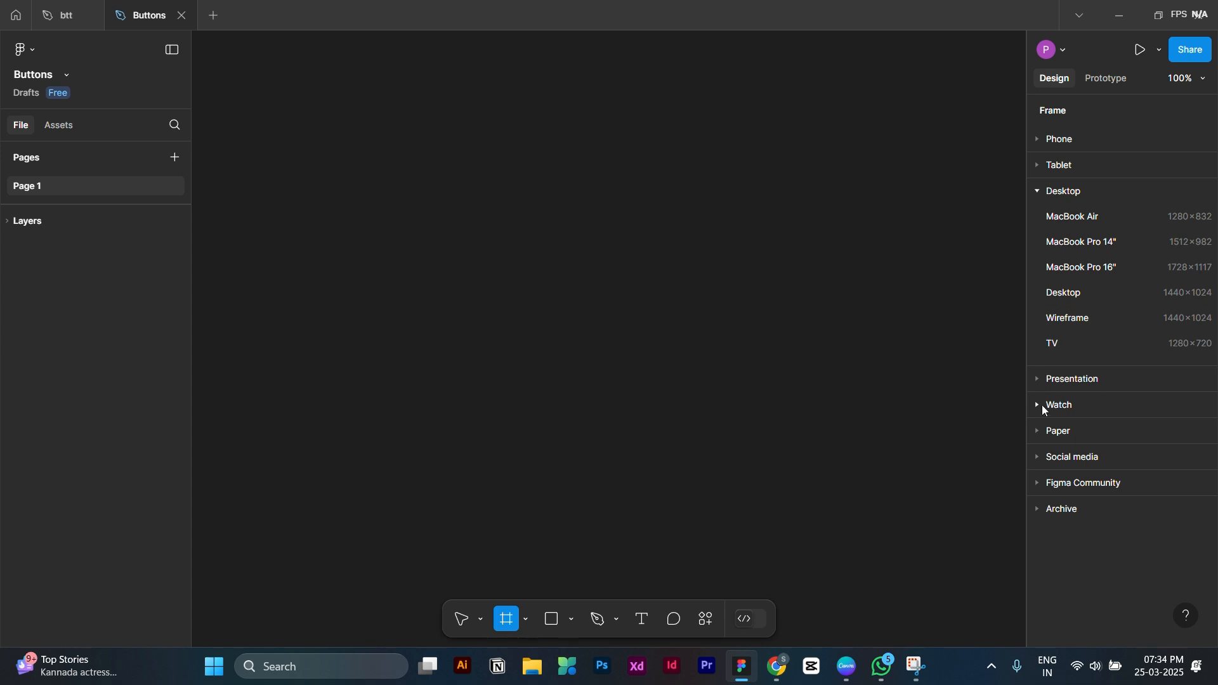
Create an iPhone 16 Pro Max frame from the phone presets
click(1040, 139)
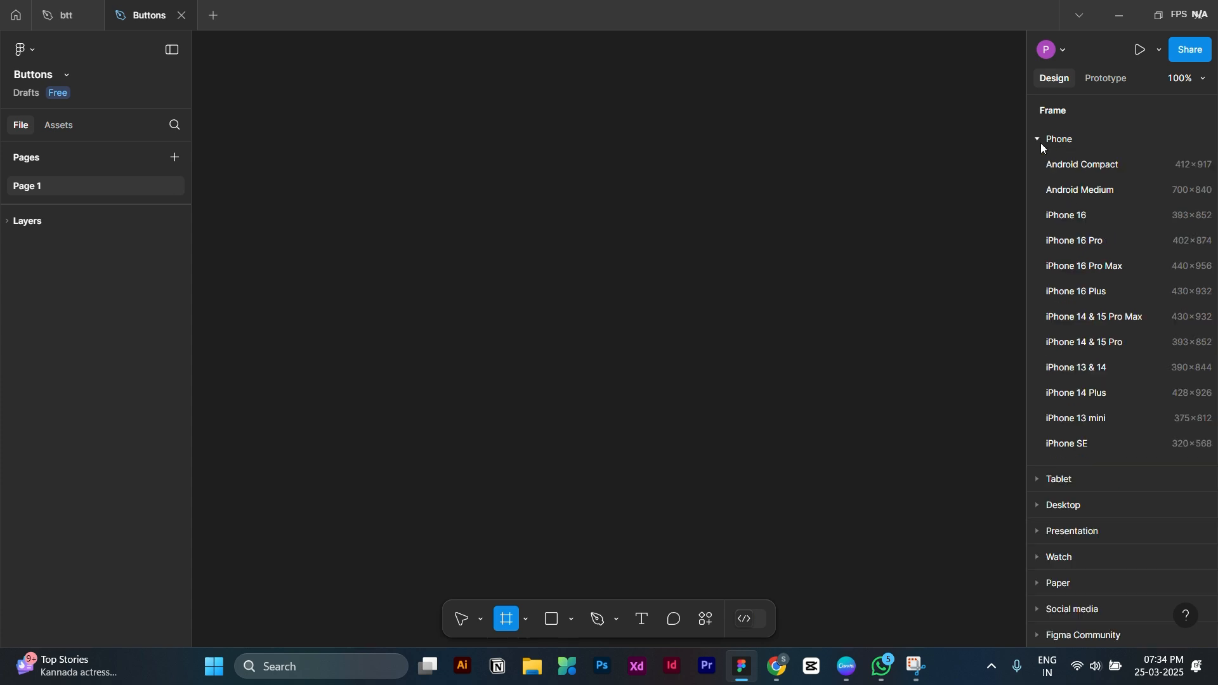
click(1071, 268)
scroll(413, 345, down, 3)
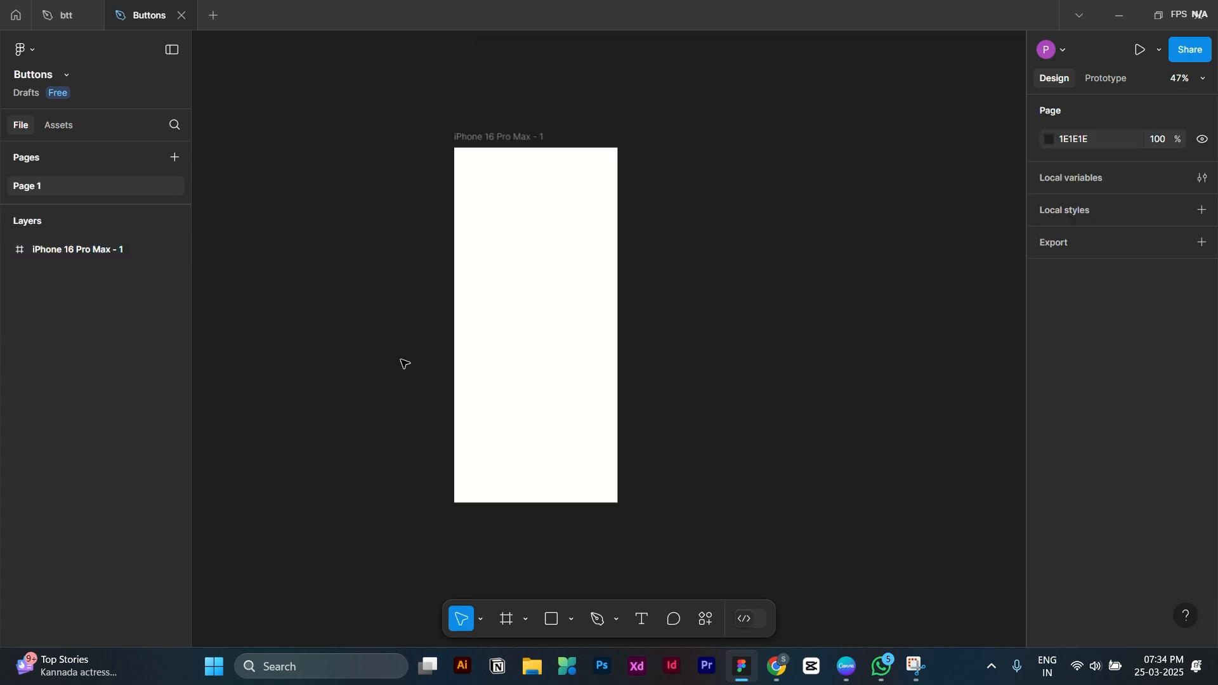
drag(291, 255, 328, 305)
click(524, 307)
click(367, 267)
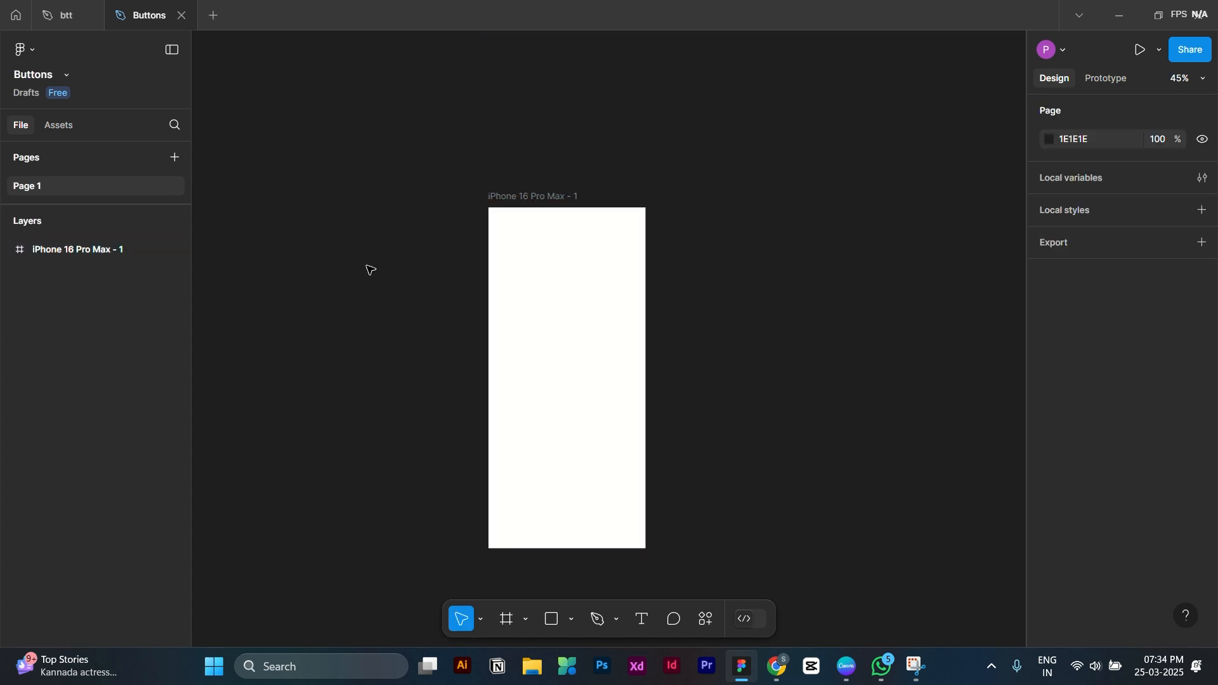
drag(513, 297, 450, 249)
click(760, 289)
scroll(693, 307, down, 2)
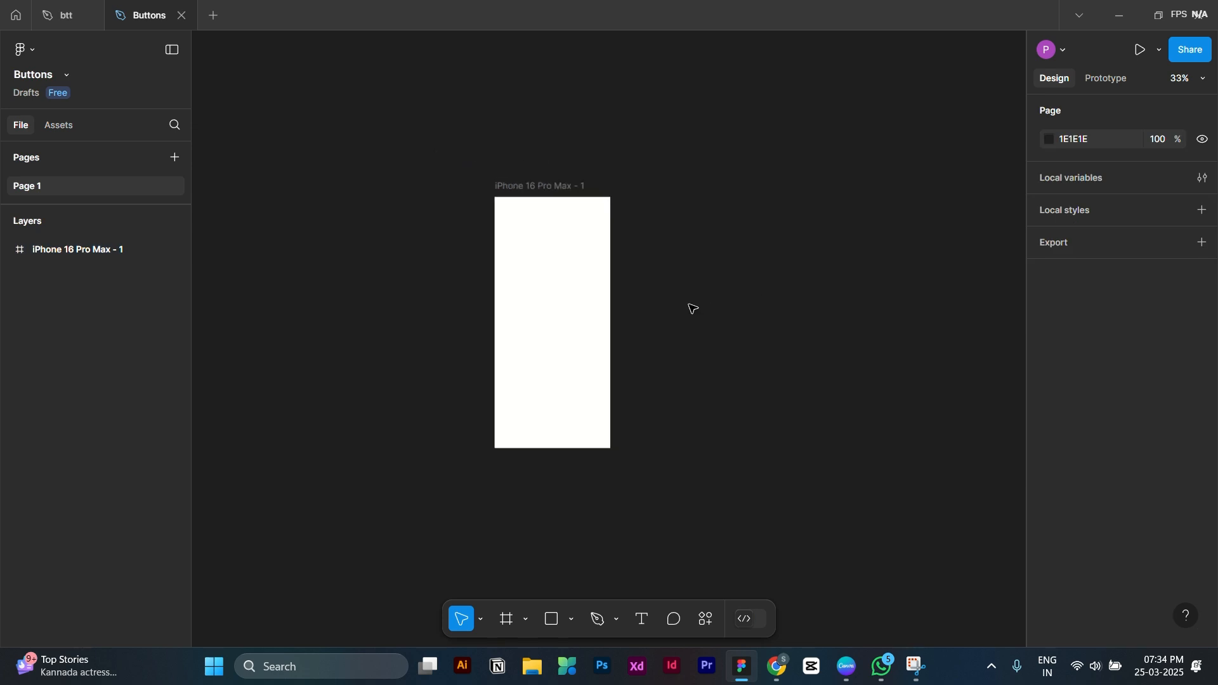
drag(737, 316, 732, 301)
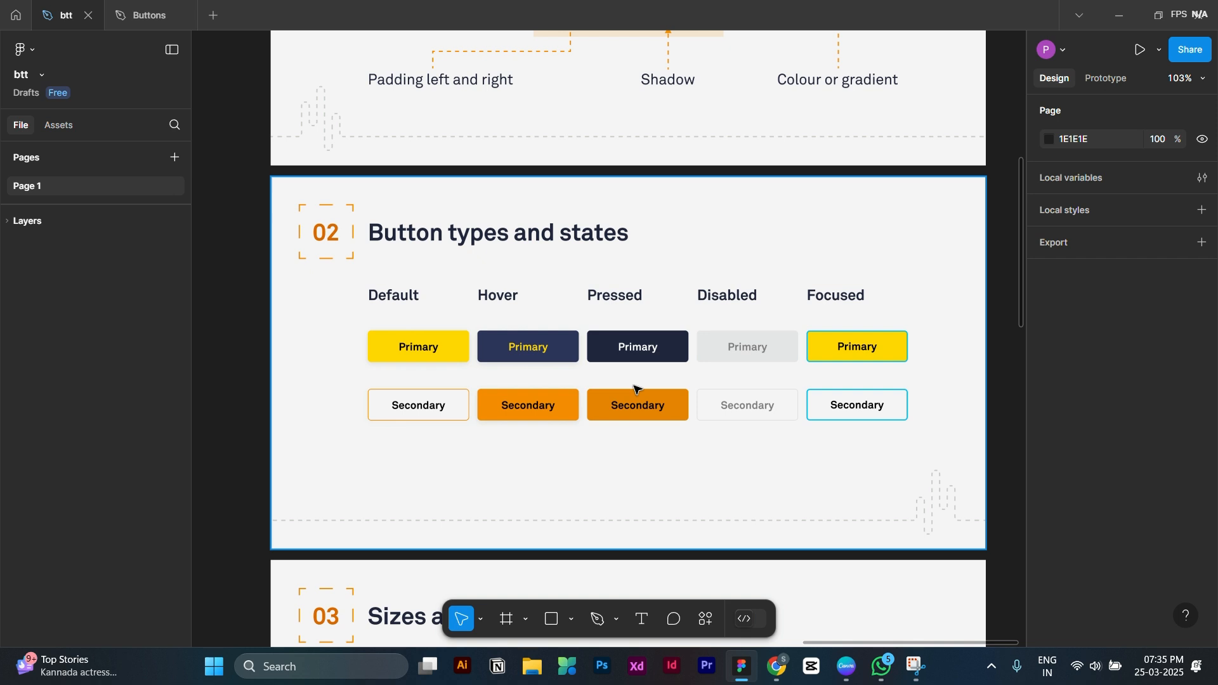
Switch to the Buttons file and draw a rectangle about 200 × 87 in the upper part of the phone frame
key(ctrl+Tab)
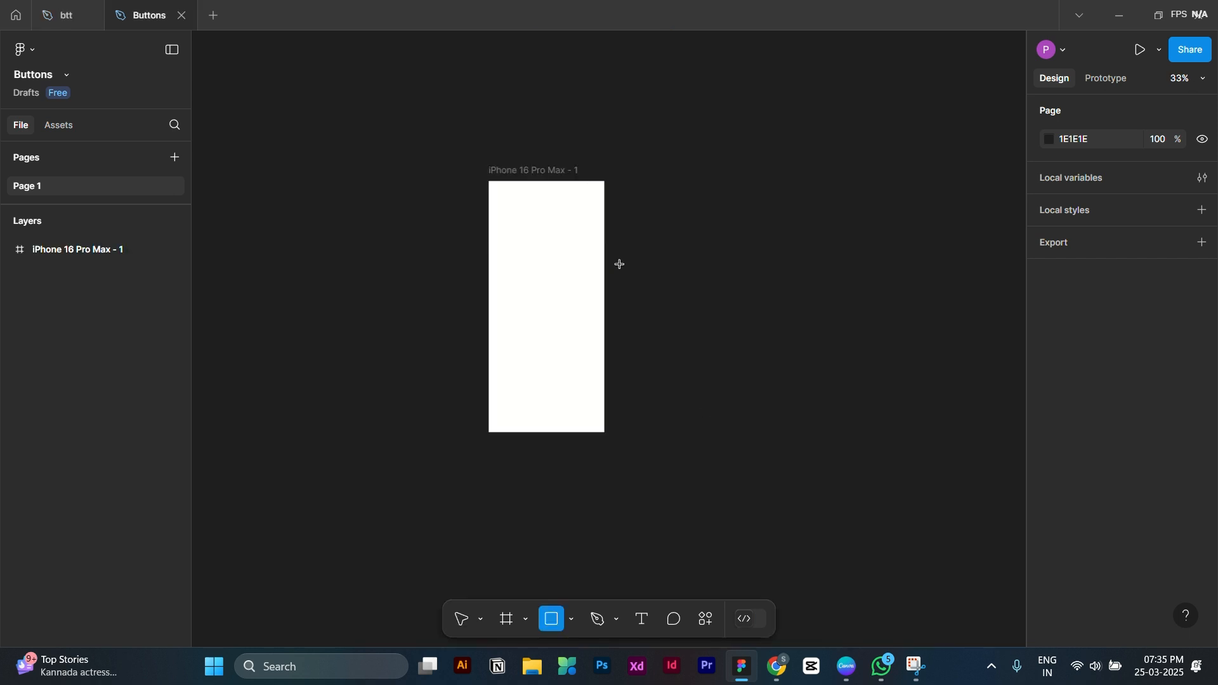
scroll(619, 265, up, 5)
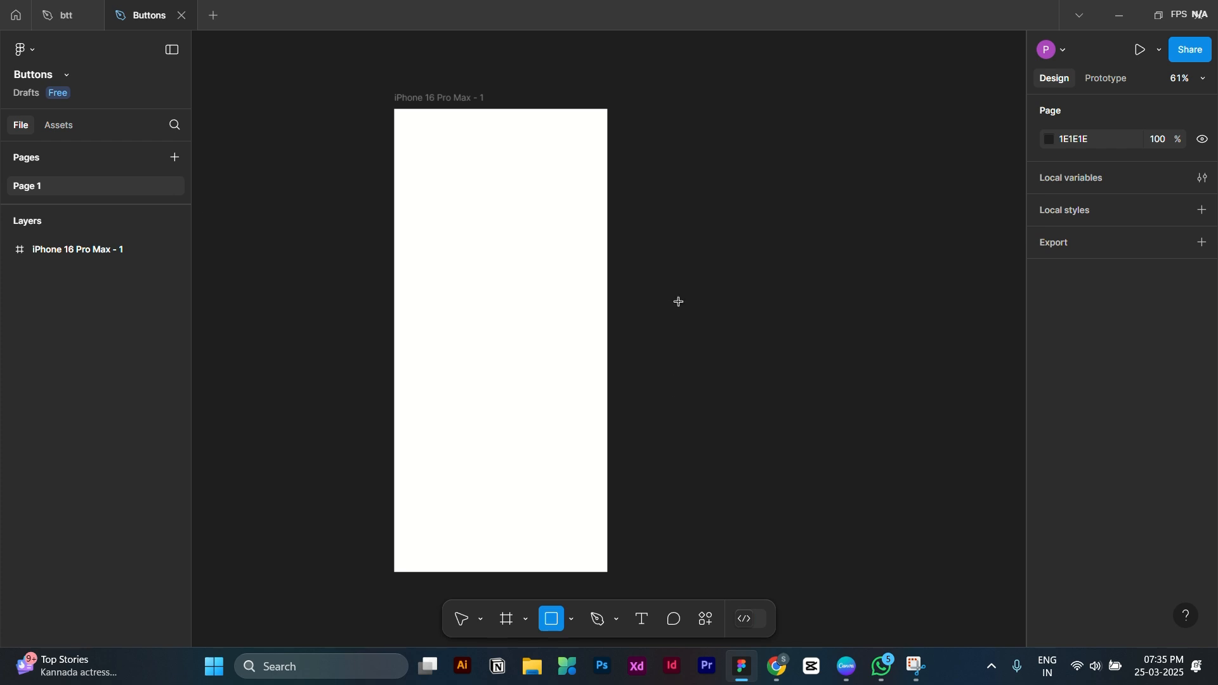
scroll(677, 301, up, 3)
scroll(678, 300, left, 3)
scroll(561, 280, up, 3)
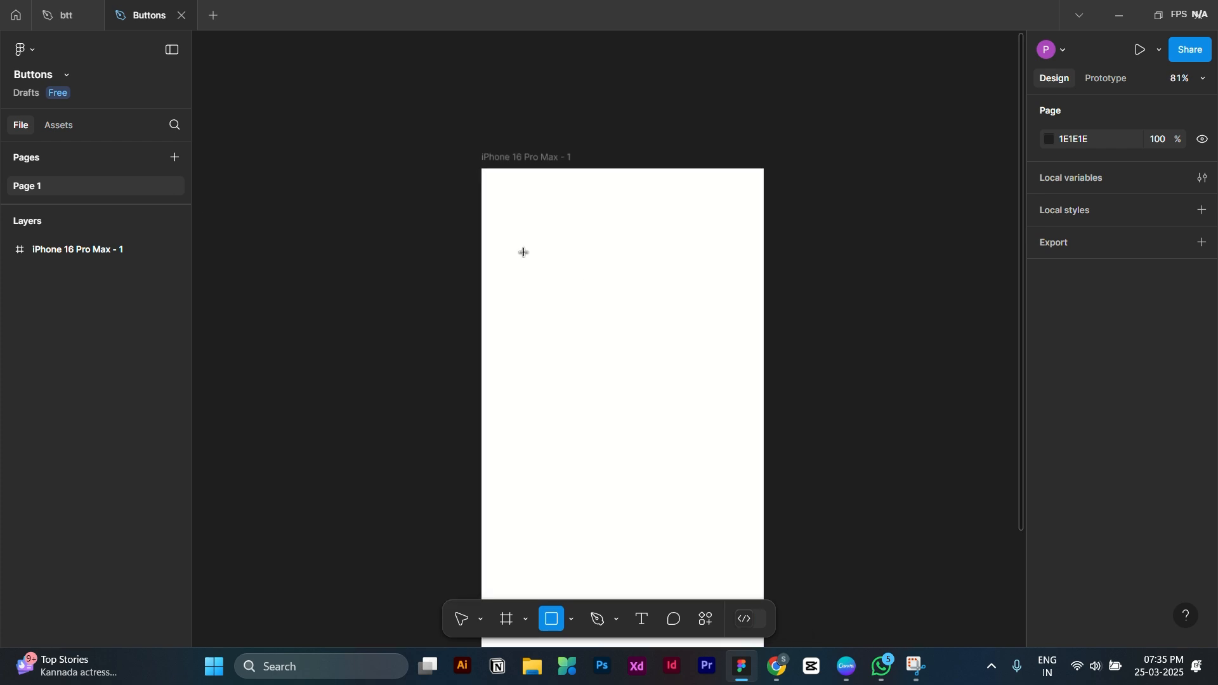
mouse_move(528, 244)
mouse_down()
mouse_move(603, 306)
mouse_move(656, 300)
mouse_up()
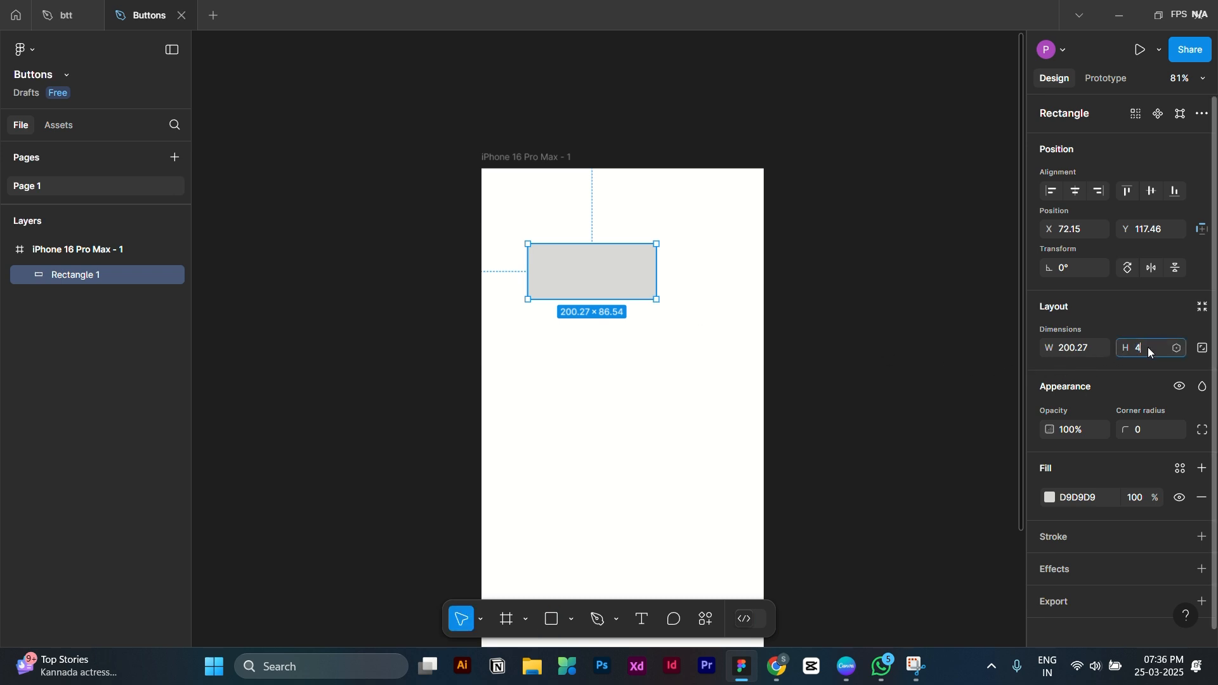
Set the rectangle's height to 44 and its width to 200
key(Return)
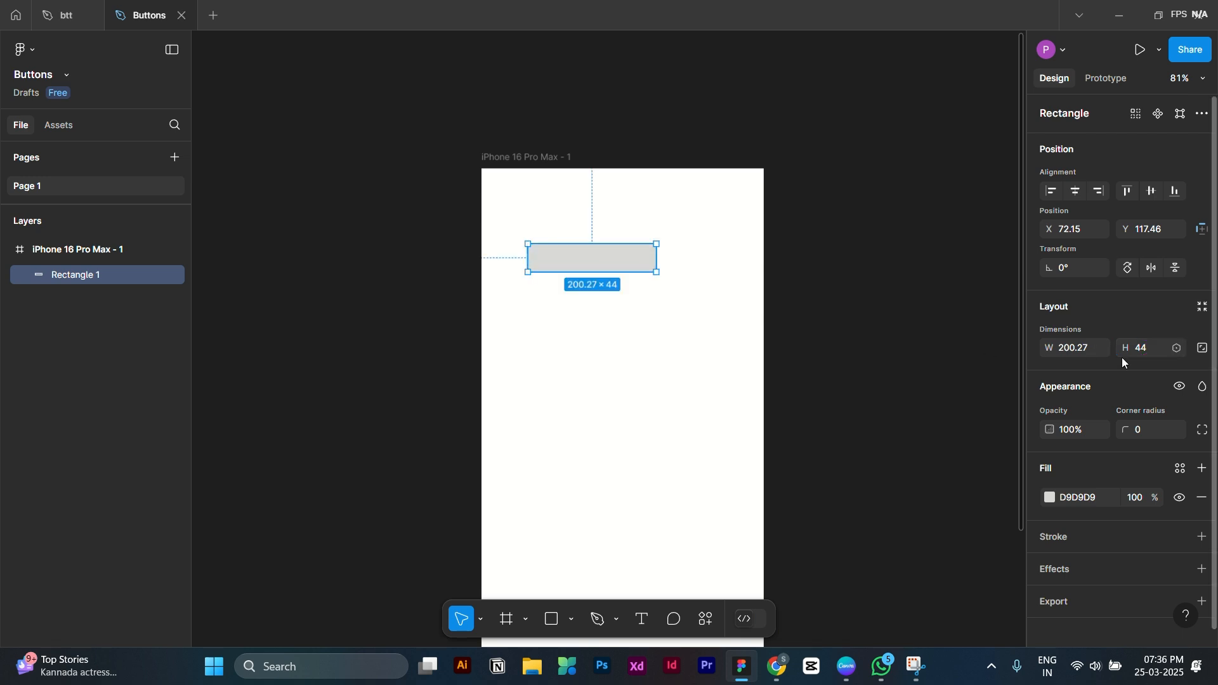
click(1084, 348)
text(200)
key(Return)
click(598, 411)
scroll(638, 296, down, 2)
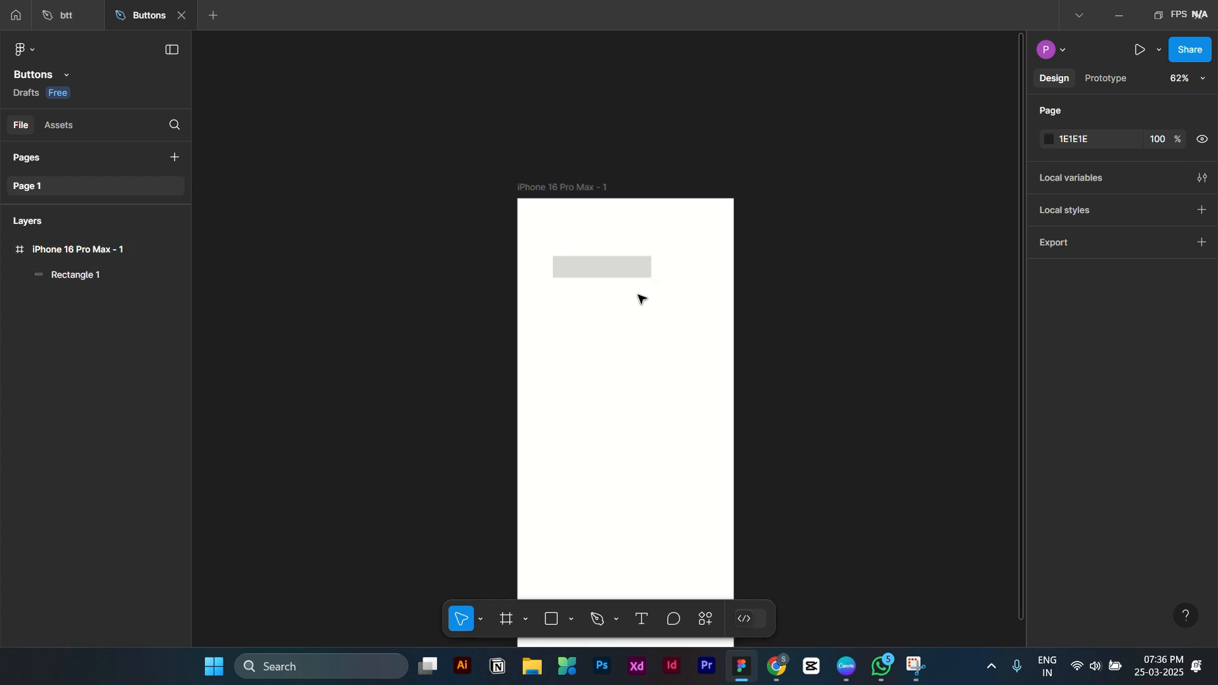
Move the rectangle within the phone frame to about X 113, Y 112
scroll(571, 364, up, 5)
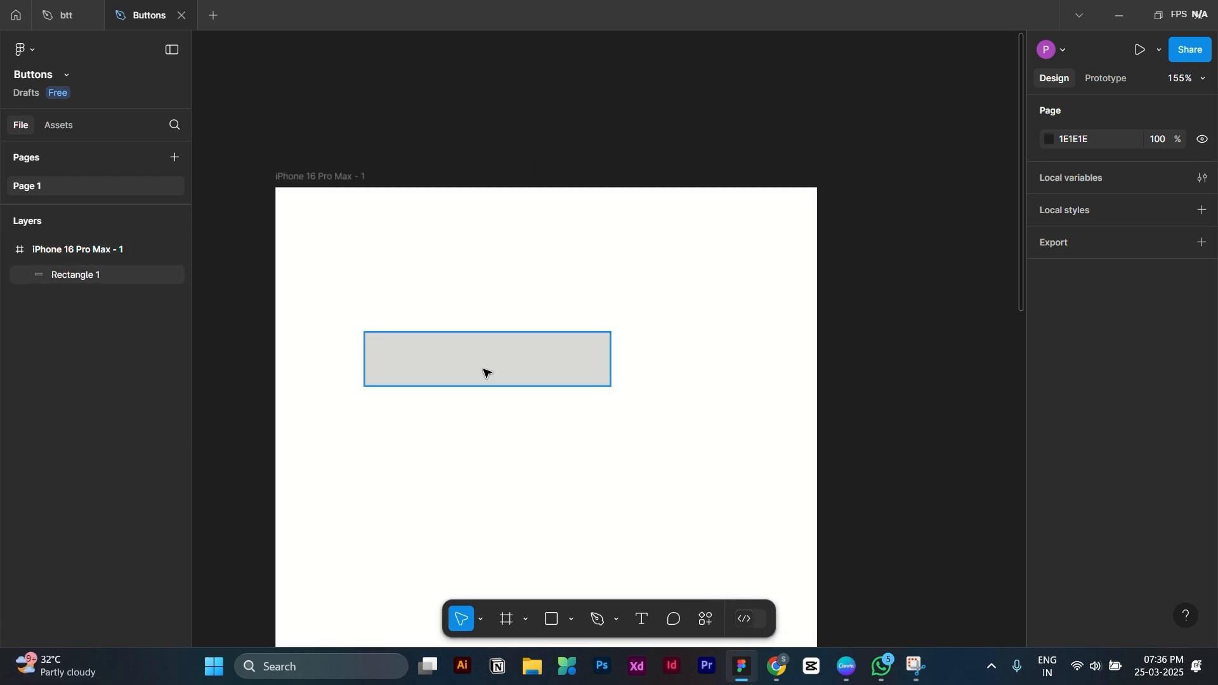
drag(485, 373, 551, 360)
scroll(517, 362, down, 3)
scroll(559, 355, up, 3)
click(525, 422)
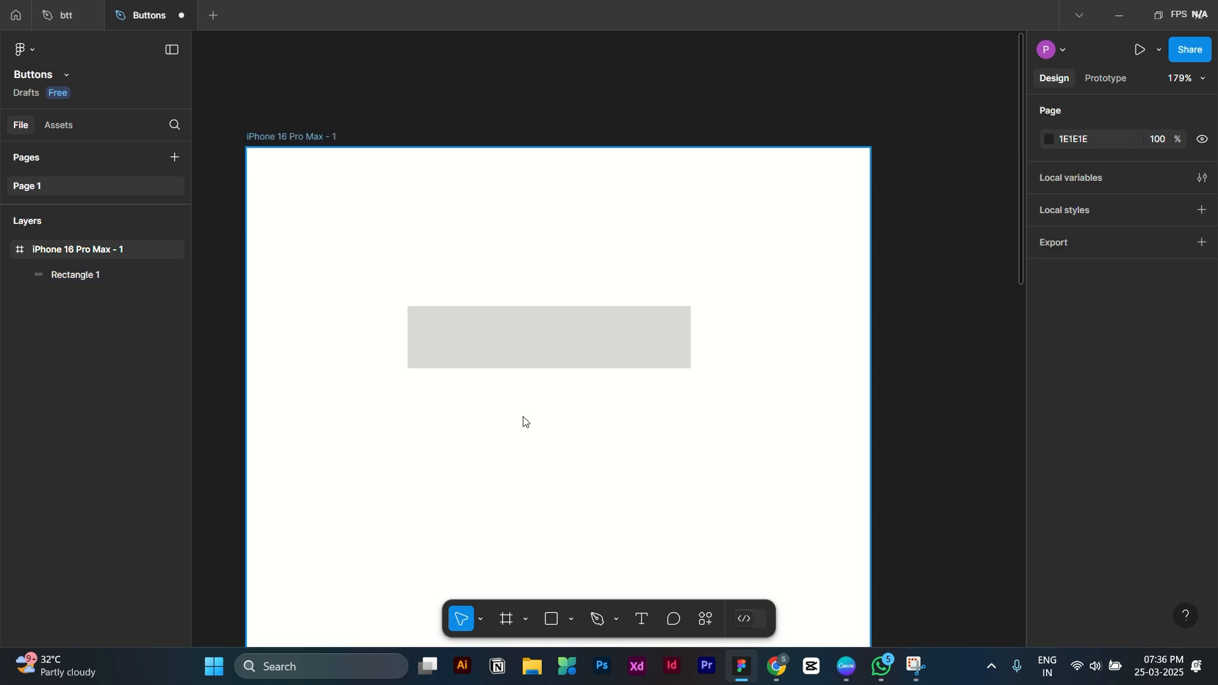
scroll(525, 420, down, 4)
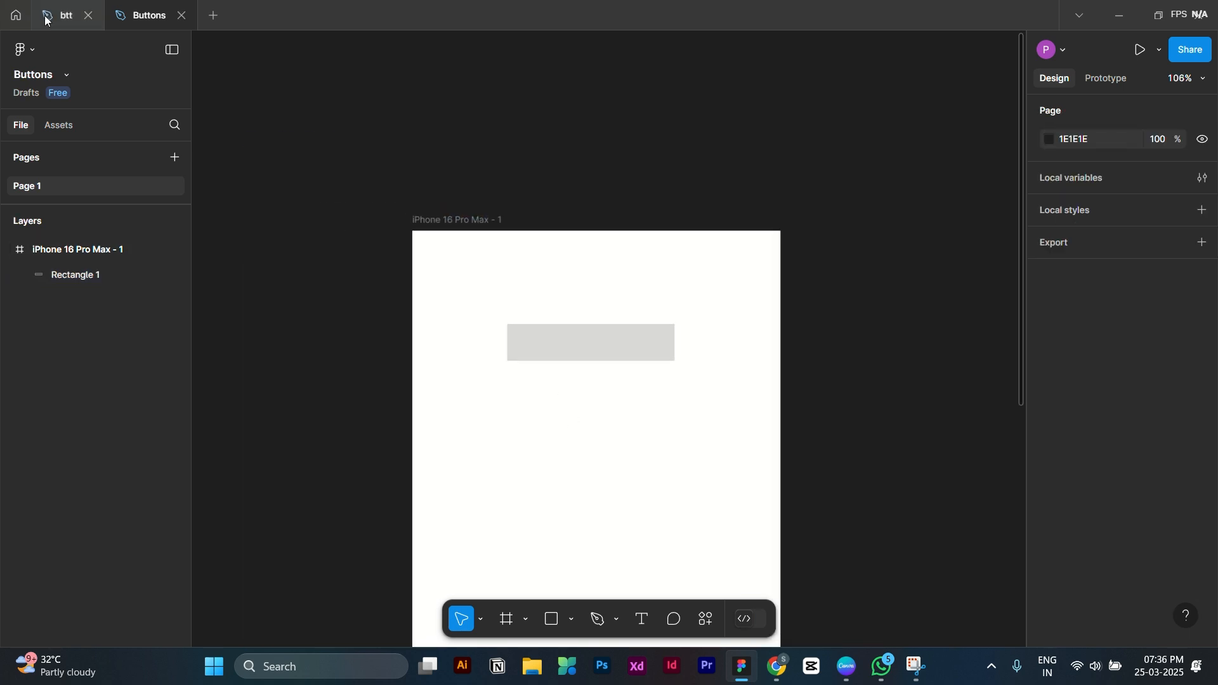
Paste the Color Hunt palette image beside the phone frame
key(ctrl+v)
scroll(819, 455, up, 2)
click(778, 303)
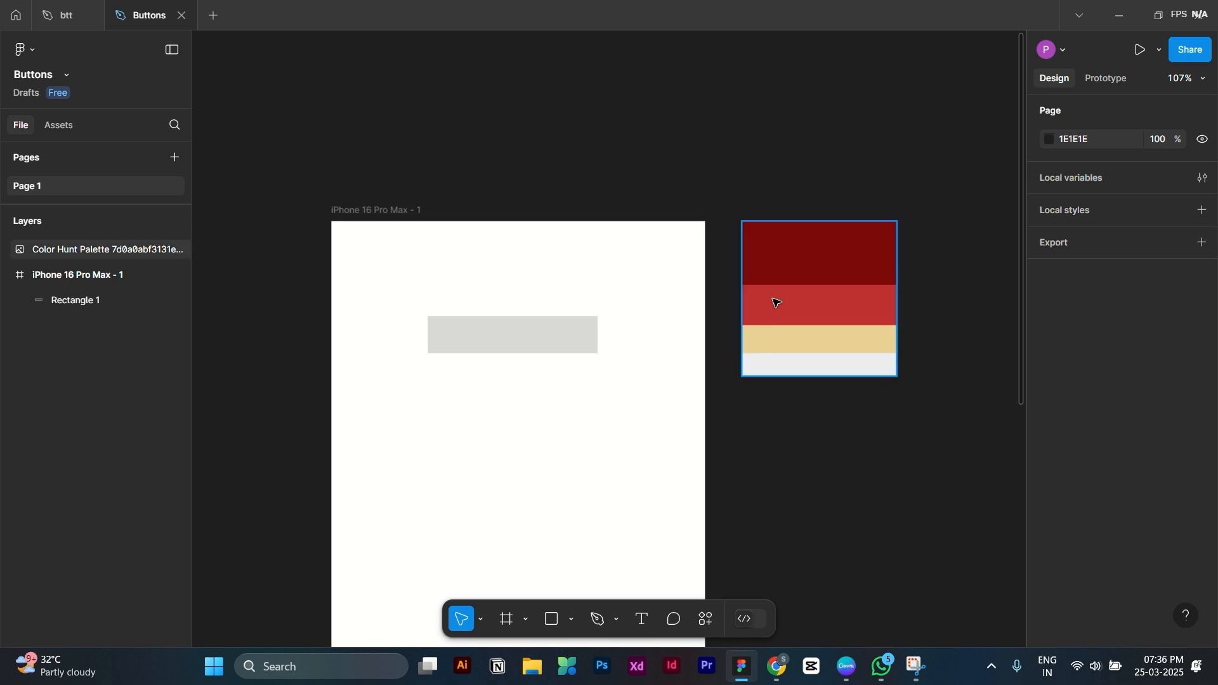
click(766, 440)
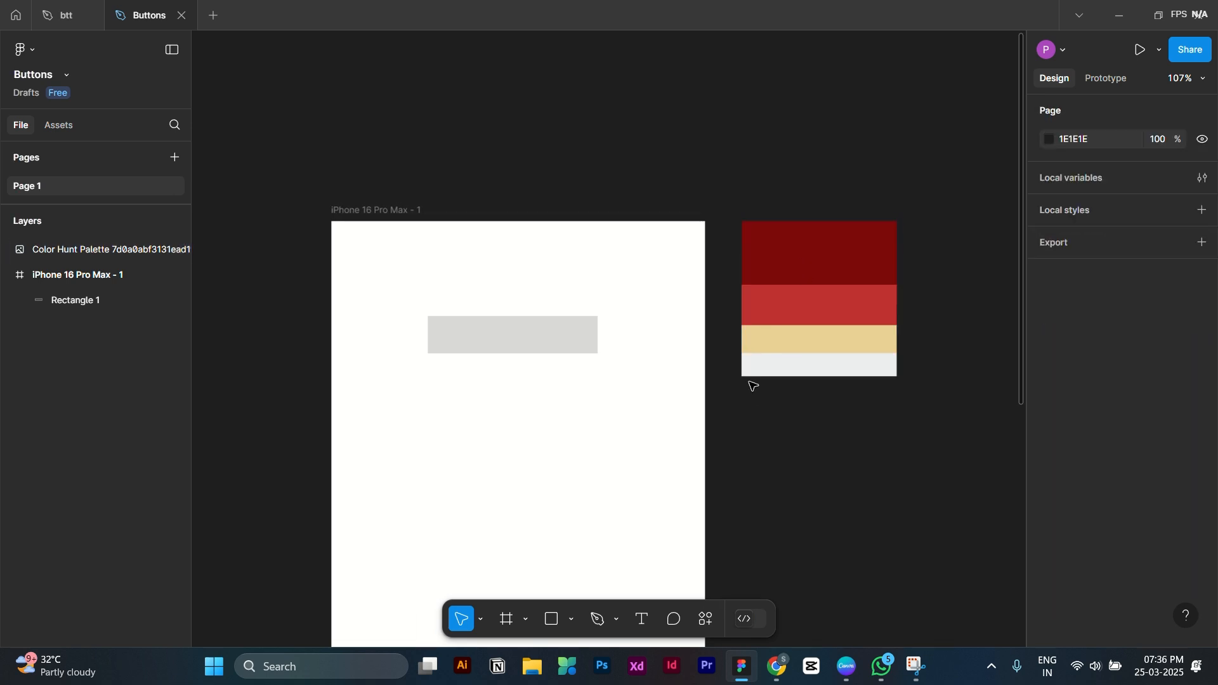
click(753, 345)
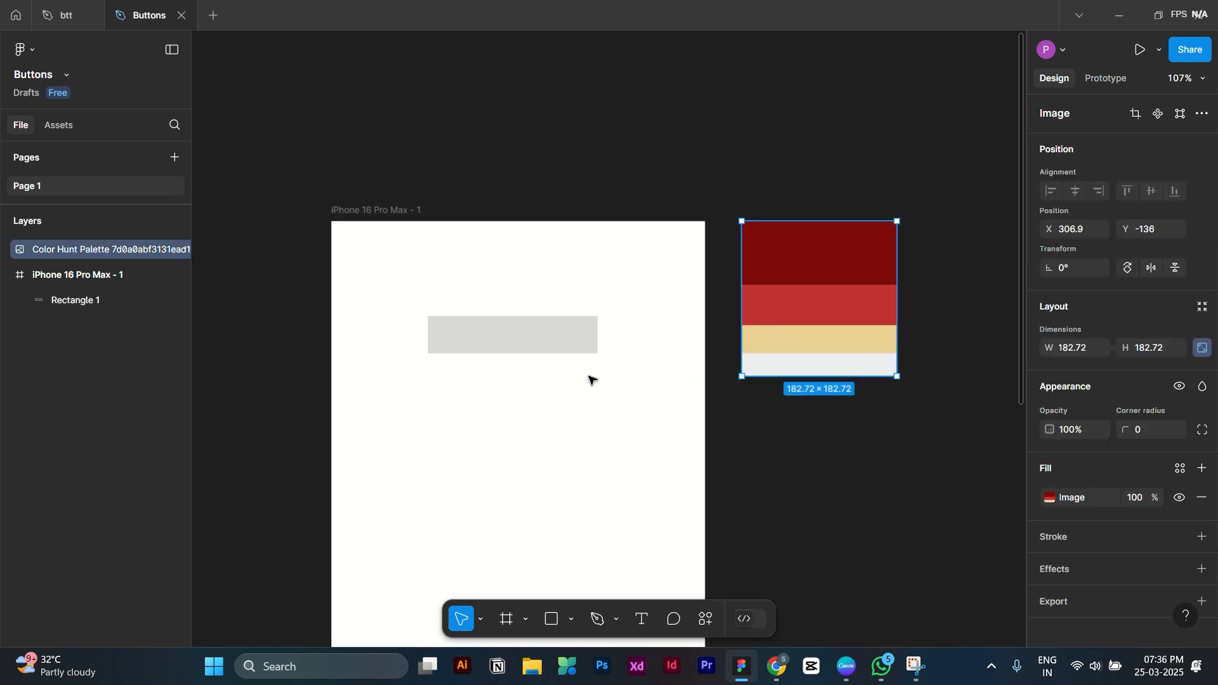
Round the grey rectangle's corners with a corner radius of 8
scroll(755, 470, up, 5)
click(390, 279)
scroll(396, 347, down, 2)
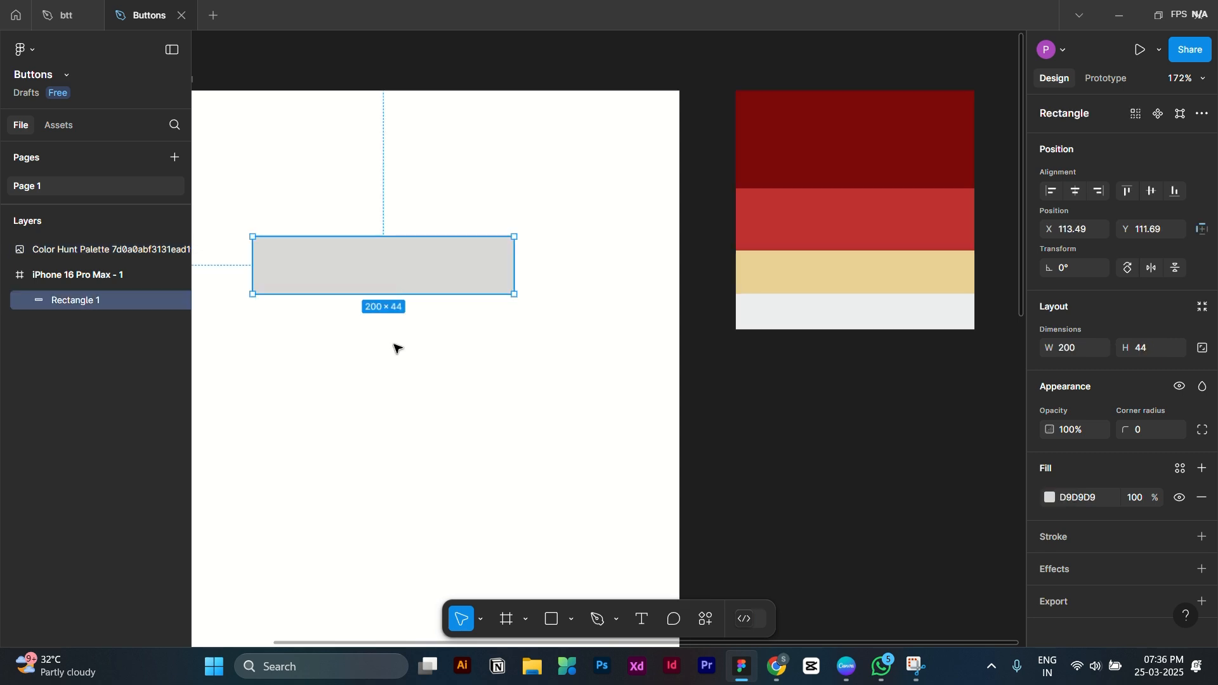
drag(399, 397, 413, 410)
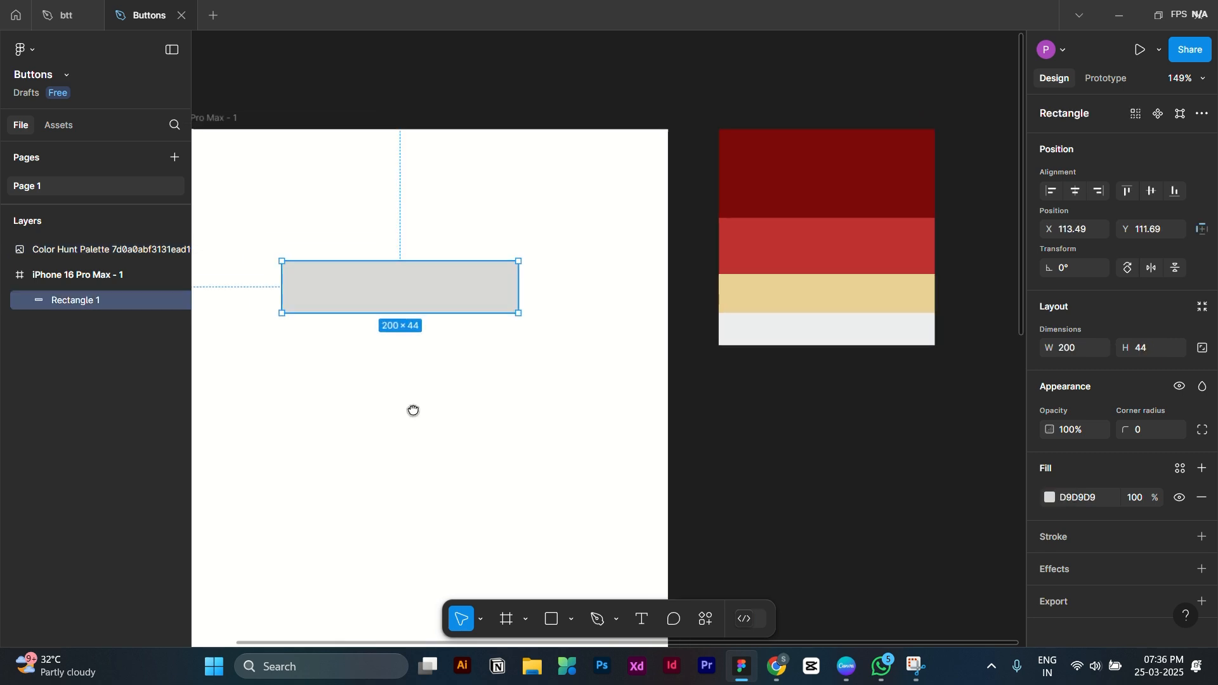
click(1139, 433)
text(1)
key(Return)
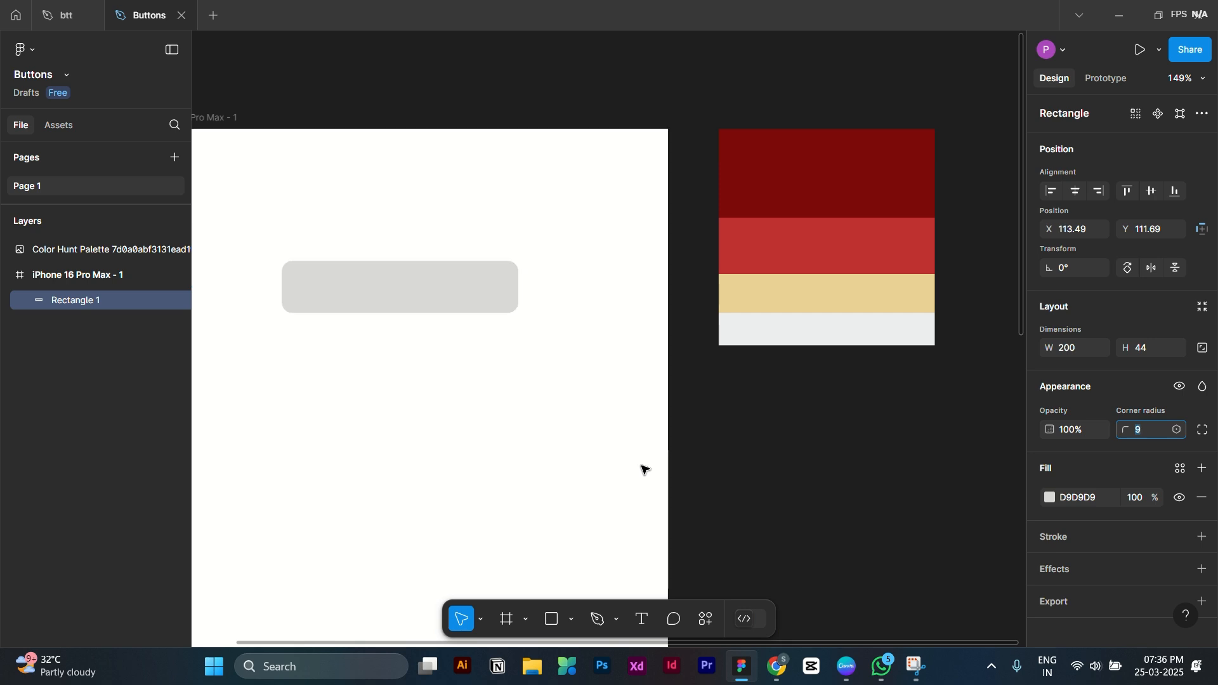
click(353, 477)
scroll(337, 446, down, 3)
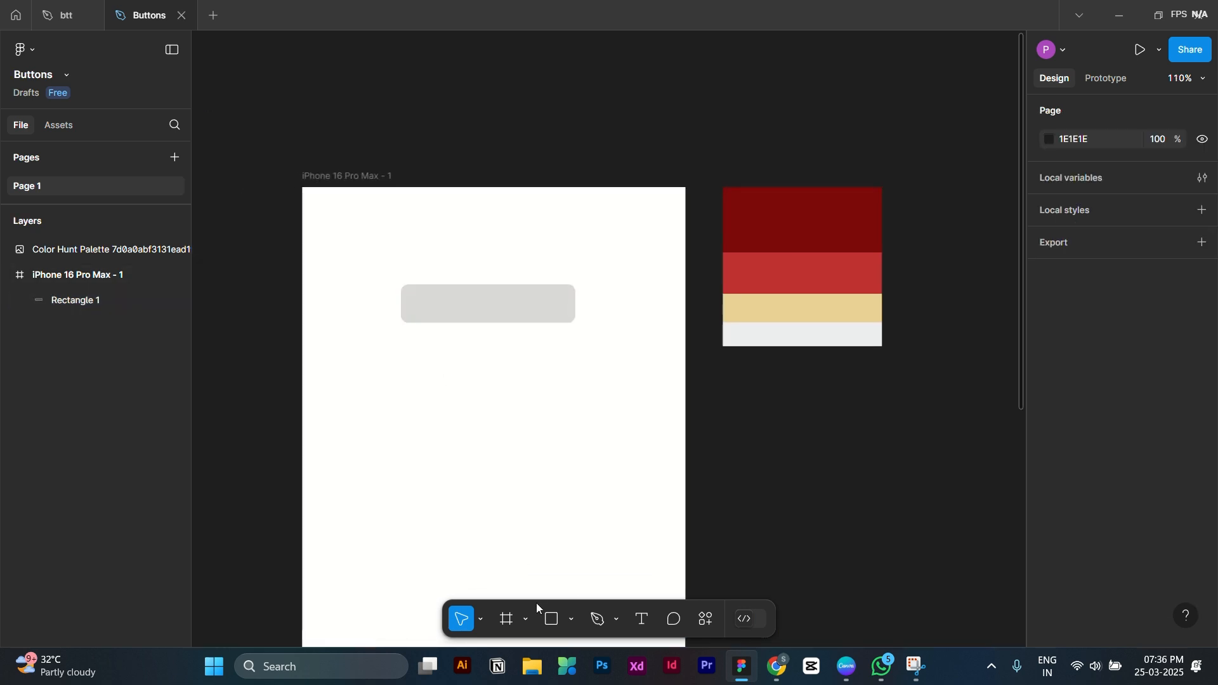
Add a text layer reading "Button" in the phone frame and move it onto the rounded rectangle
click(637, 617)
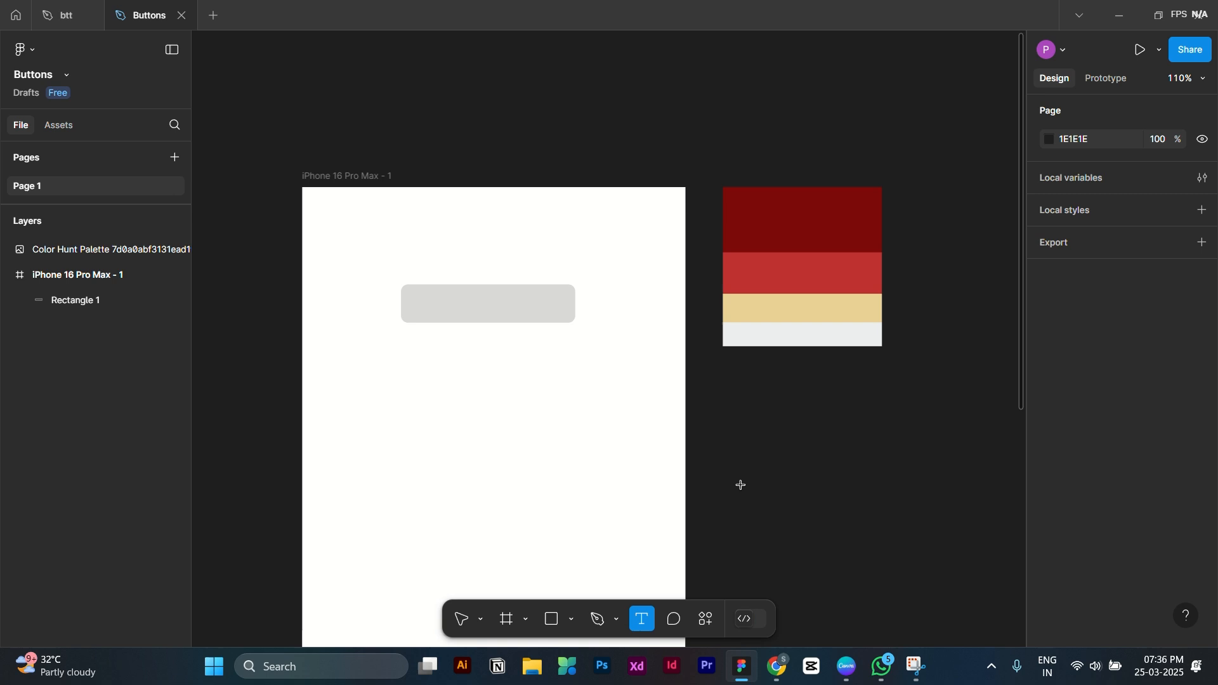
click(590, 422)
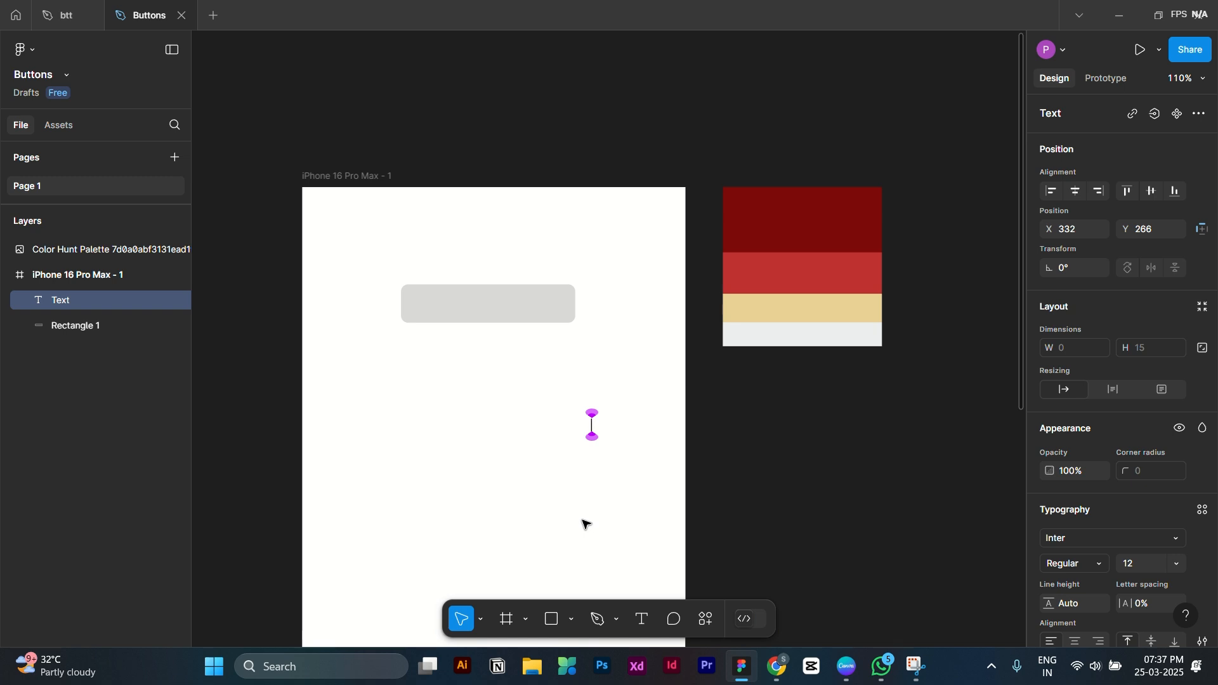
text(C)
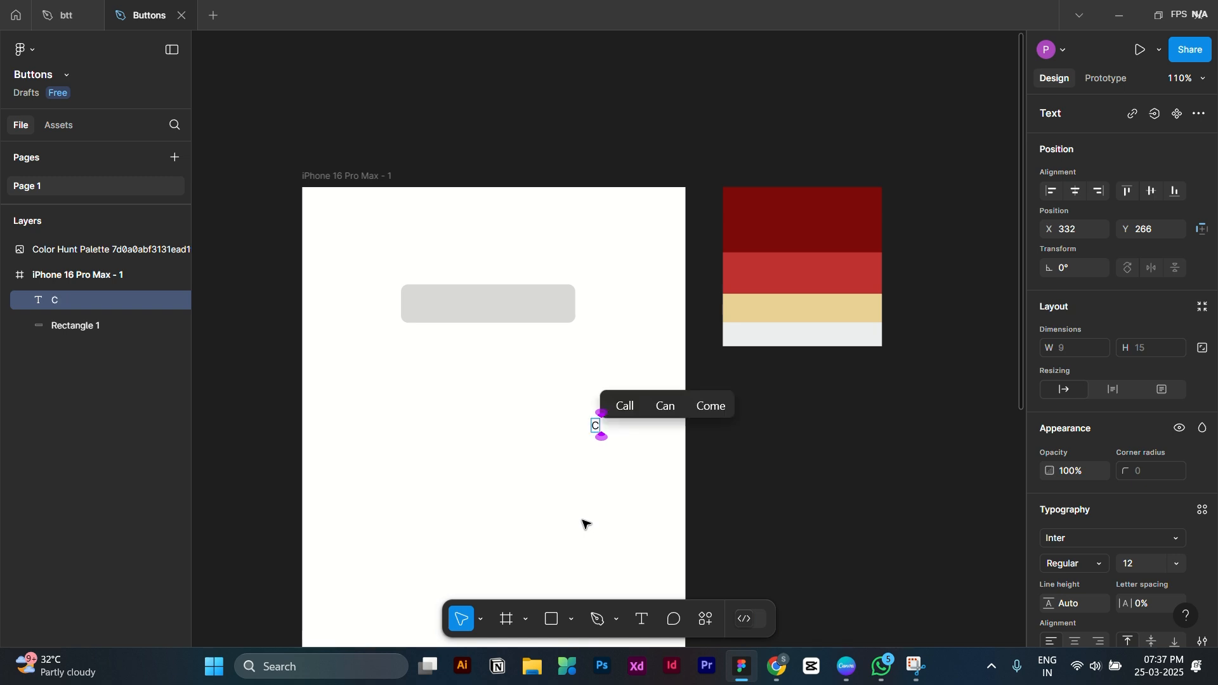
key(BackSpace)
text(Button)
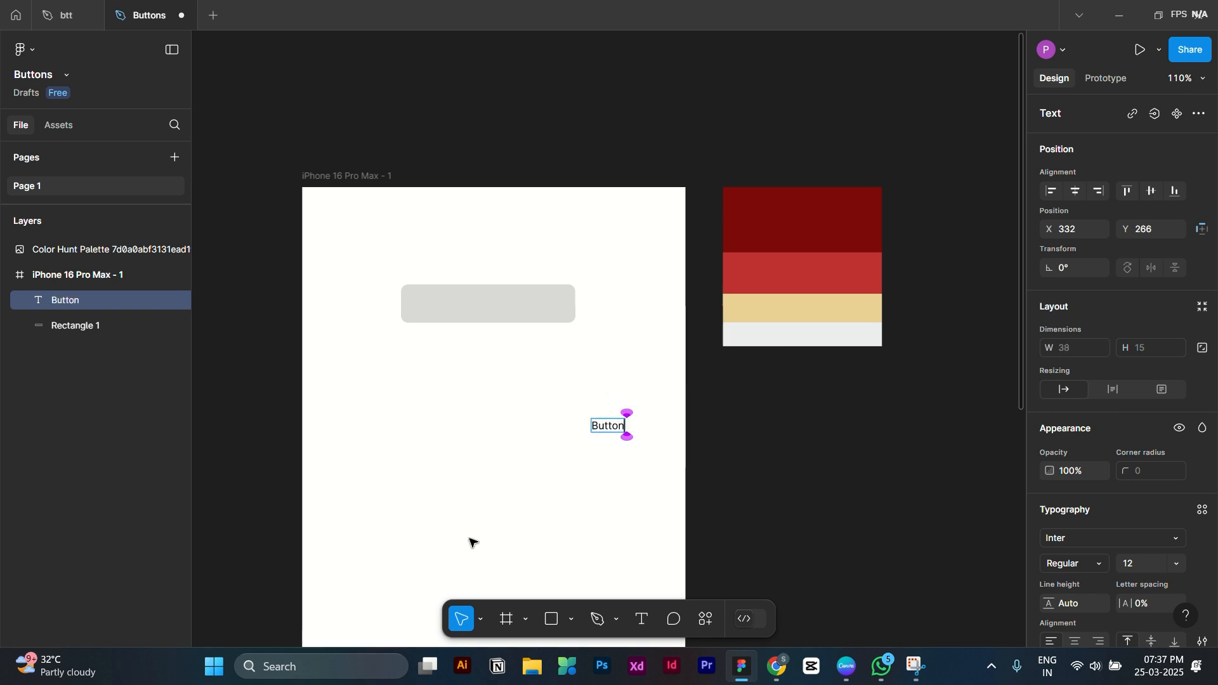
key(Escape)
scroll(497, 441, up, 3)
drag(657, 426, 495, 261)
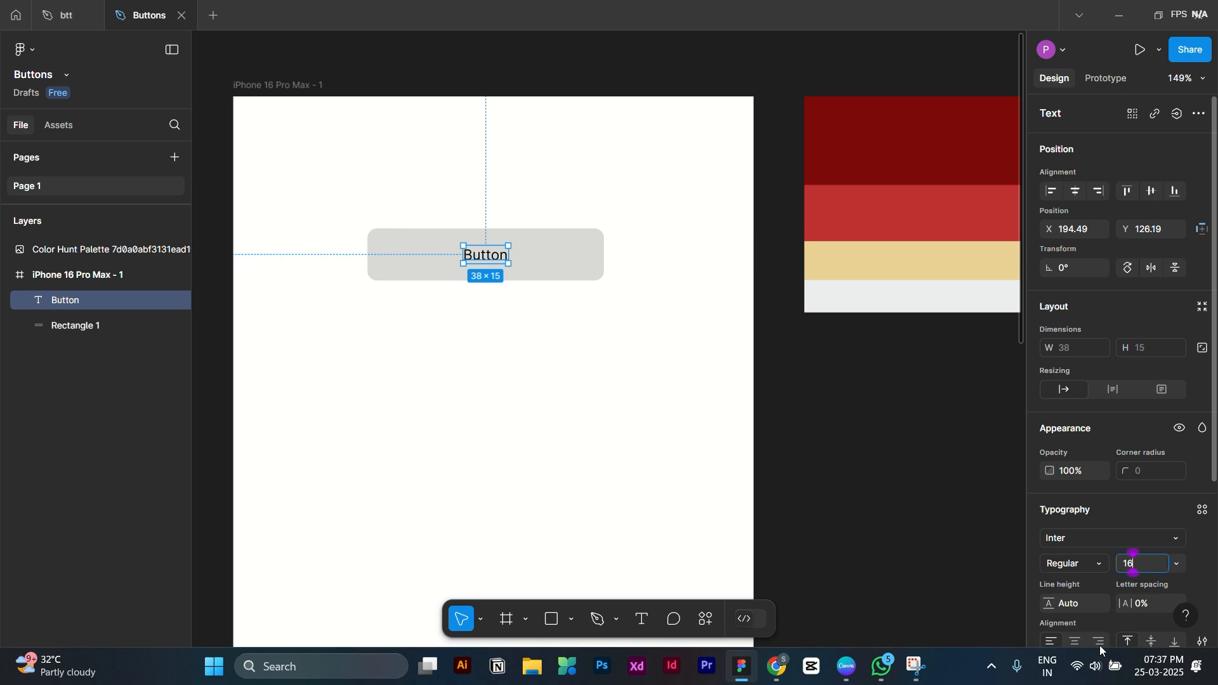
Set the "Button" text to font size 16 and Bold weight
key(Return)
click(1095, 565)
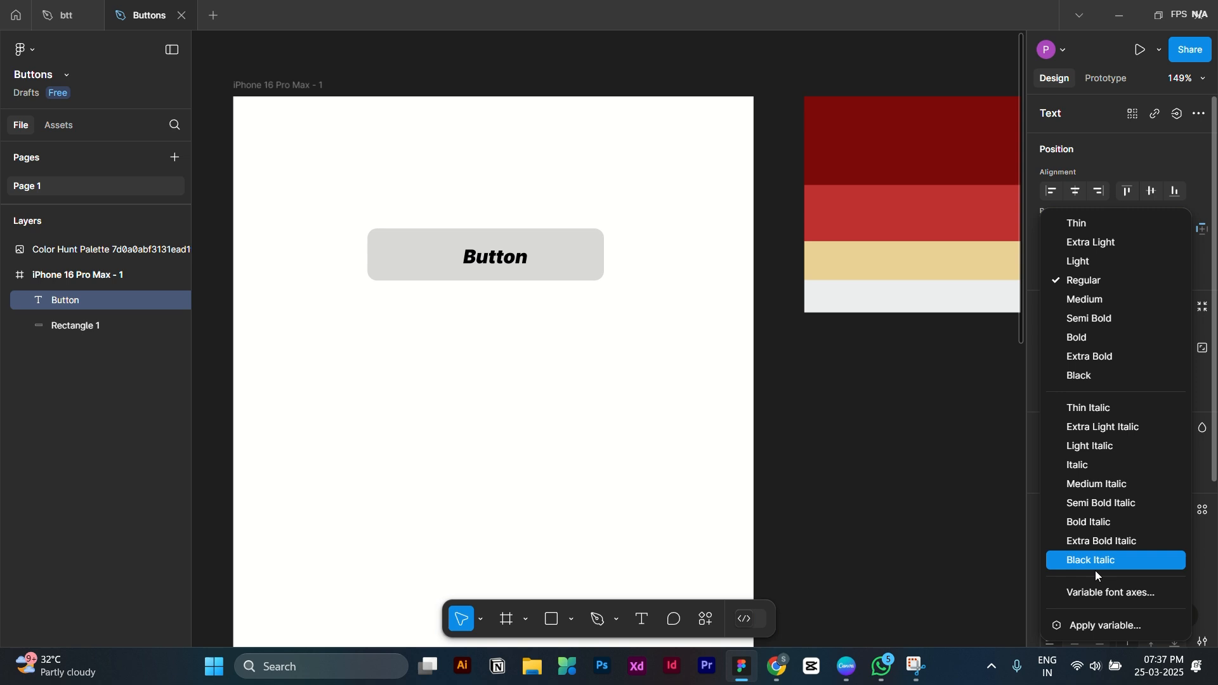
click(1095, 359)
click(504, 404)
scroll(504, 404, up, 2)
scroll(542, 477, down, 3)
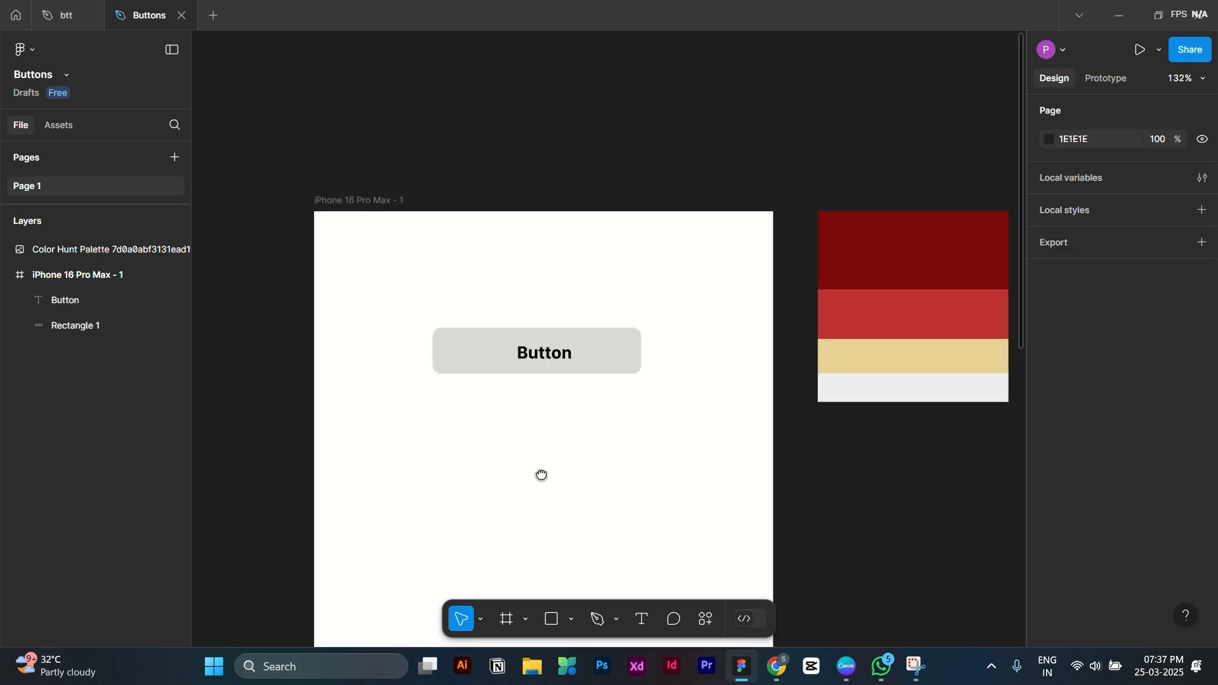
Align the "Button" text and the rectangle to each other's horizontal and vertical centres
click(479, 402)
shift+click(512, 400)
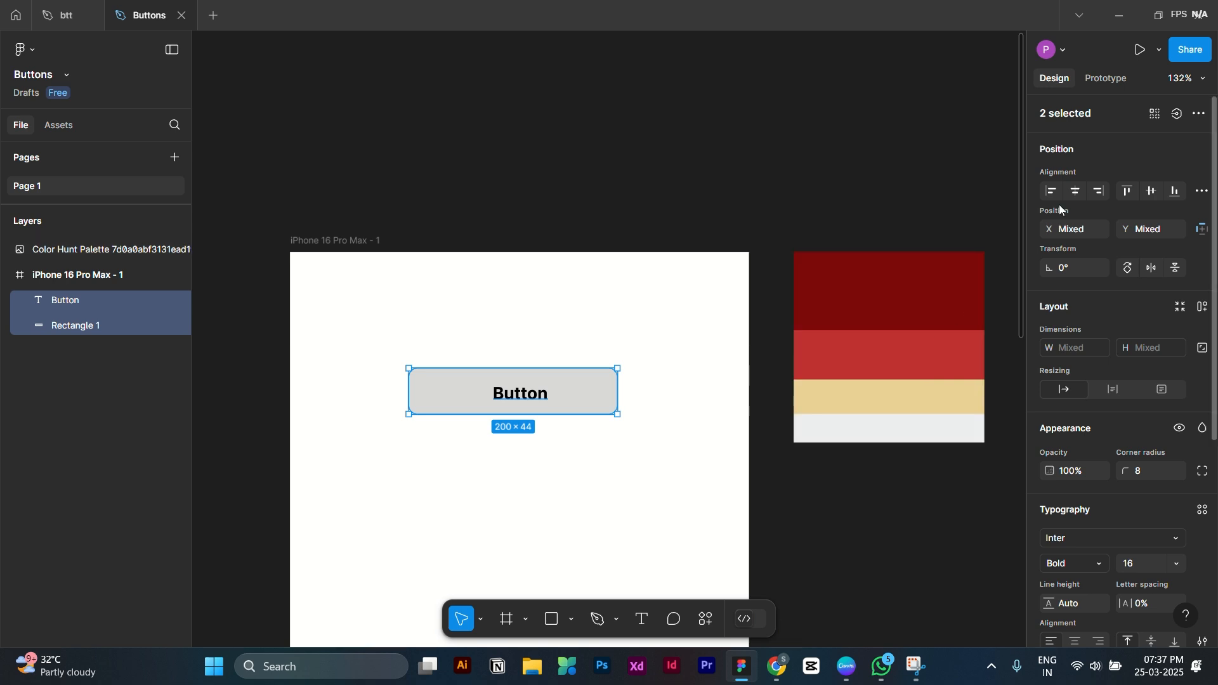
click(1073, 197)
click(526, 584)
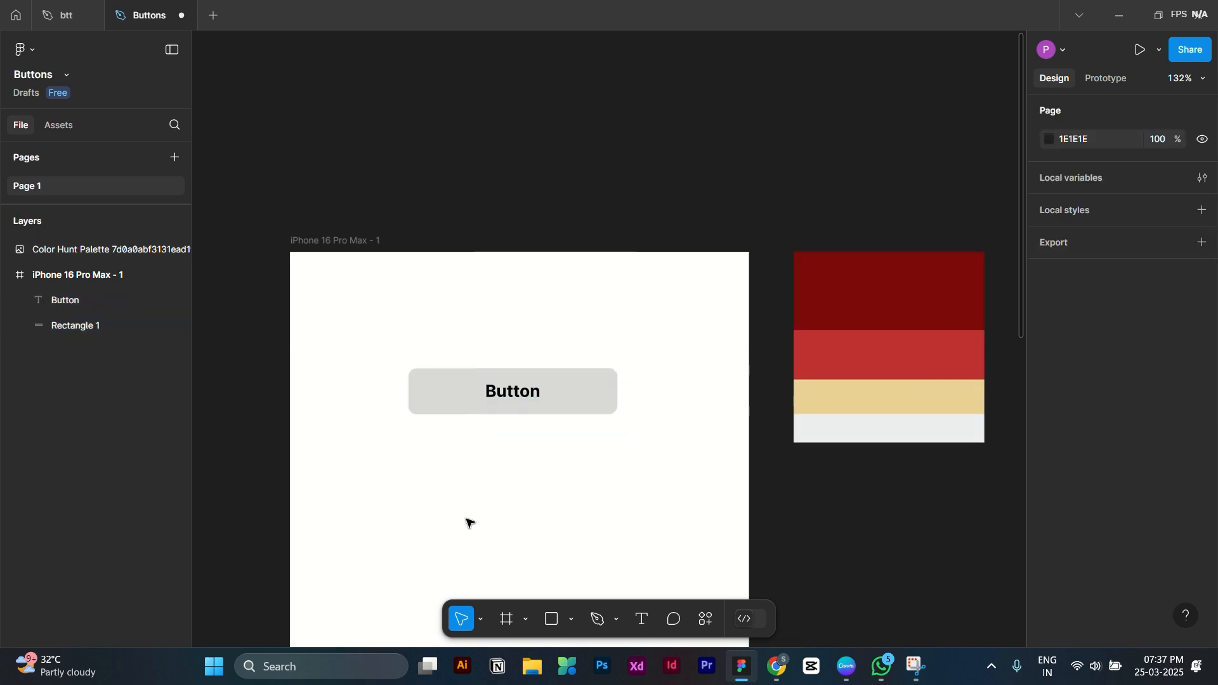
scroll(557, 513, down, 1)
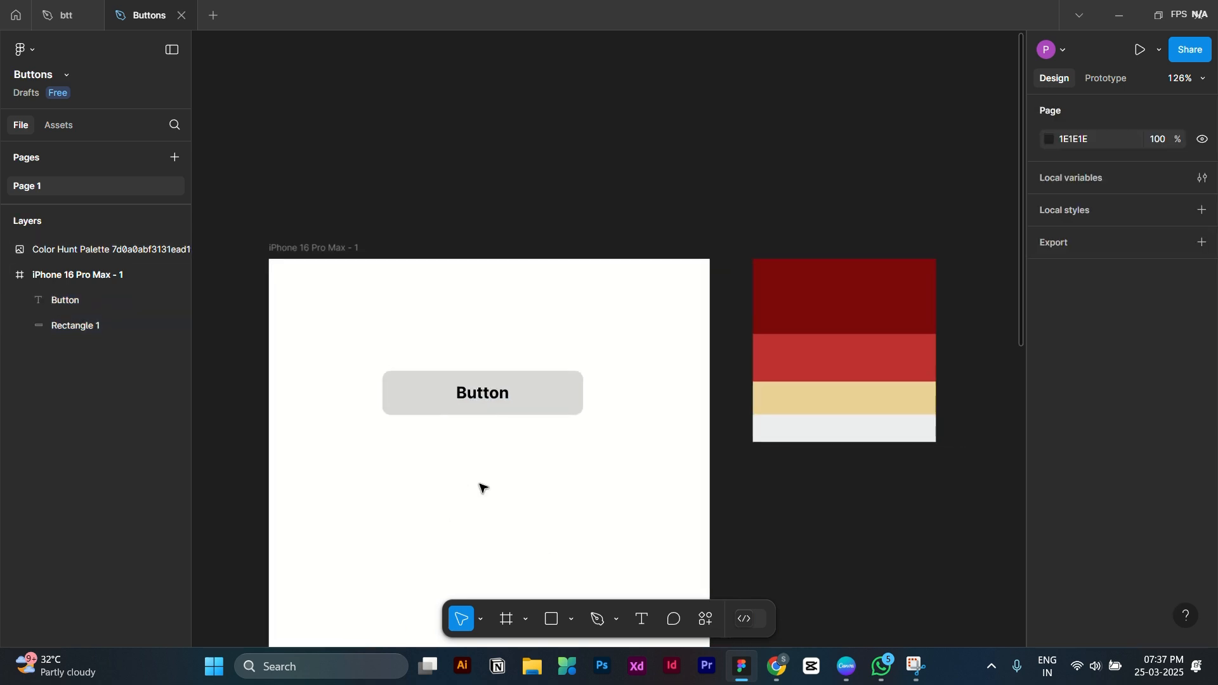
Try the palette's dark red 7D0A0A as the rectangle's fill, and replace it with the brighter red sampled from the band below
click(569, 397)
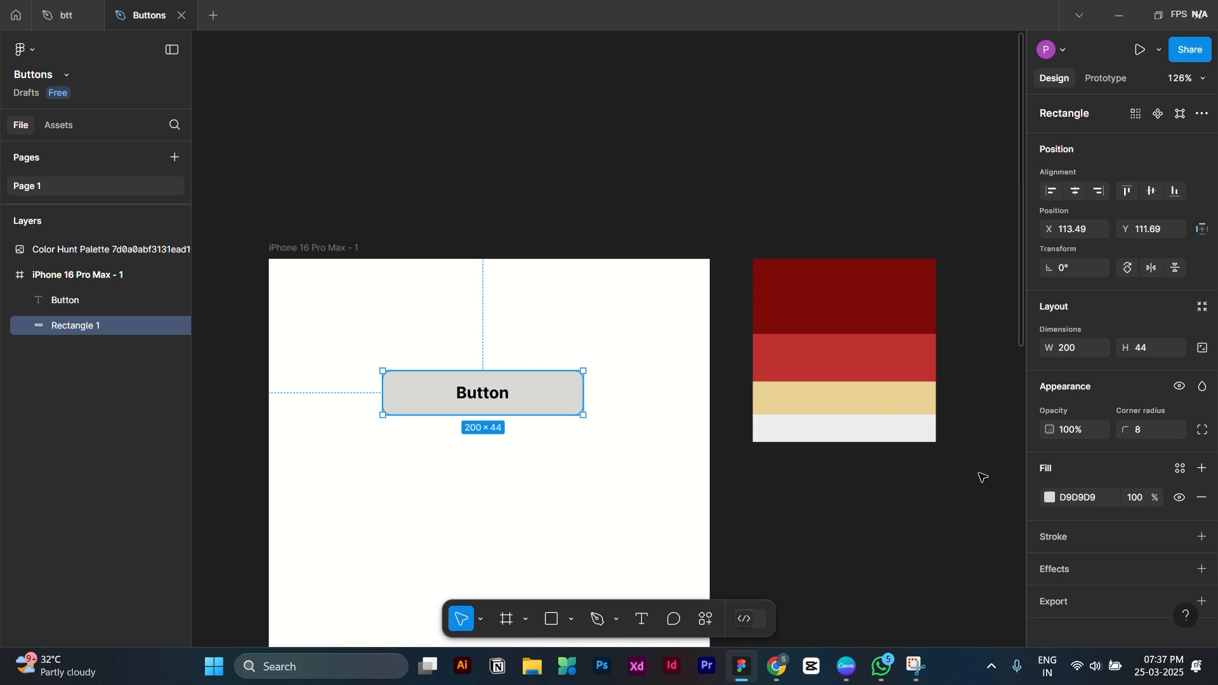
click(1050, 498)
click(858, 469)
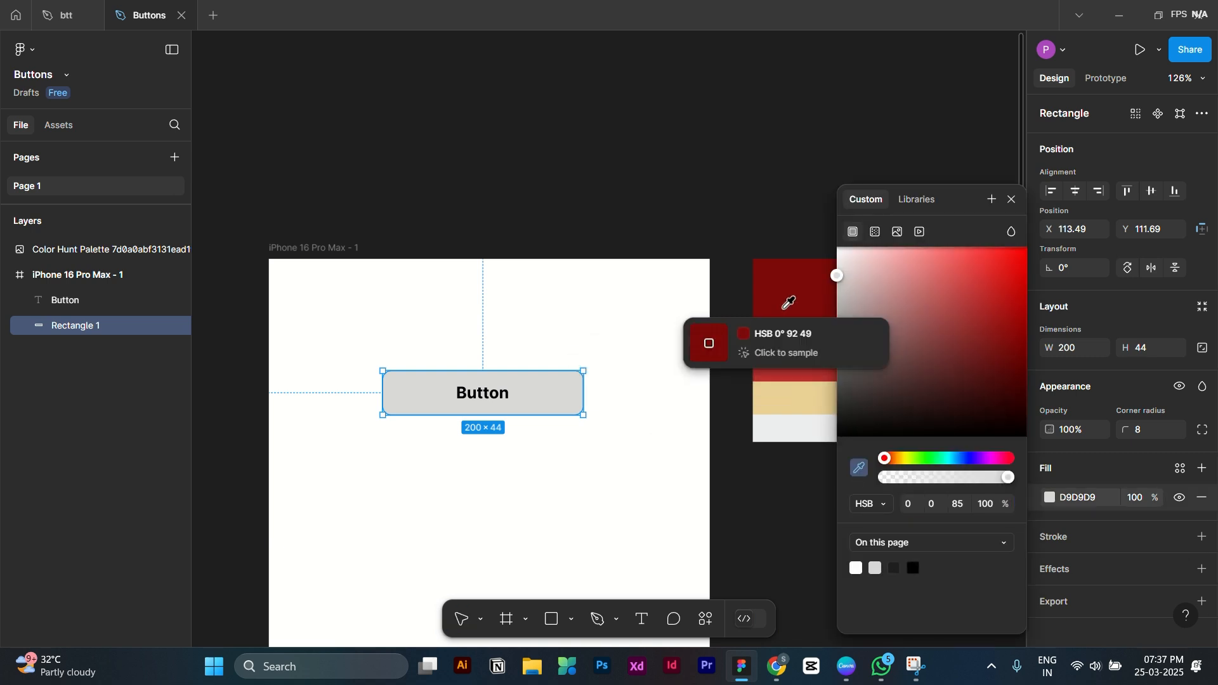
click(789, 299)
click(858, 470)
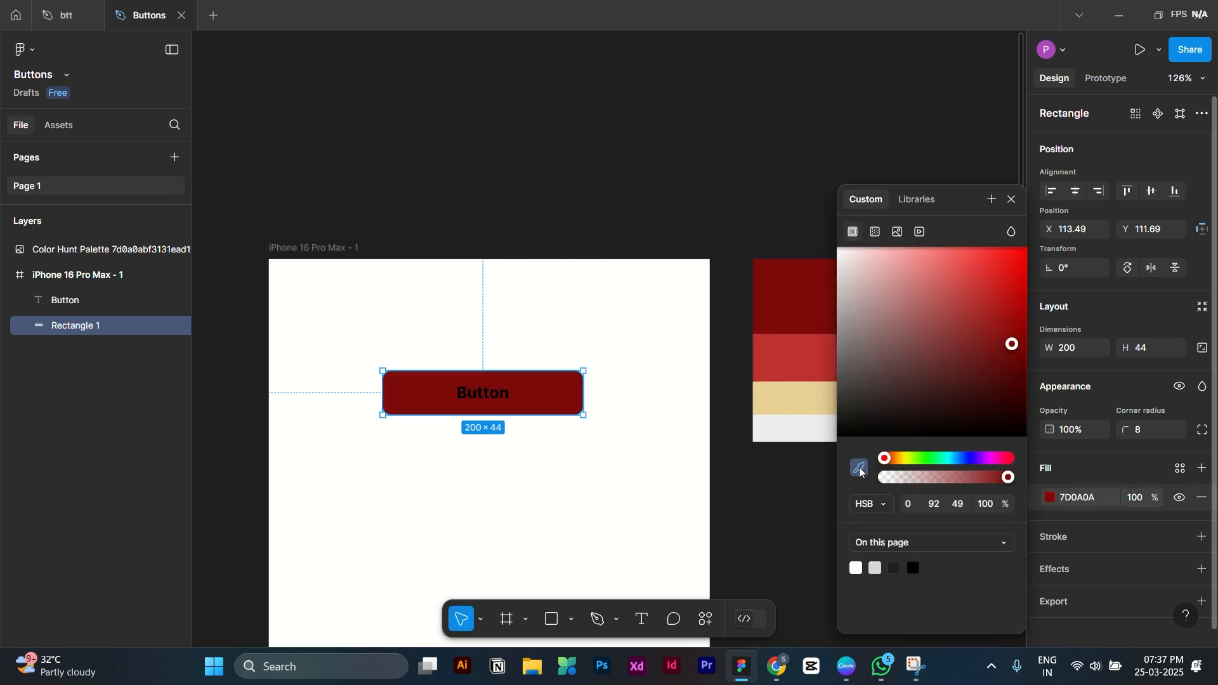
click(795, 356)
click(513, 455)
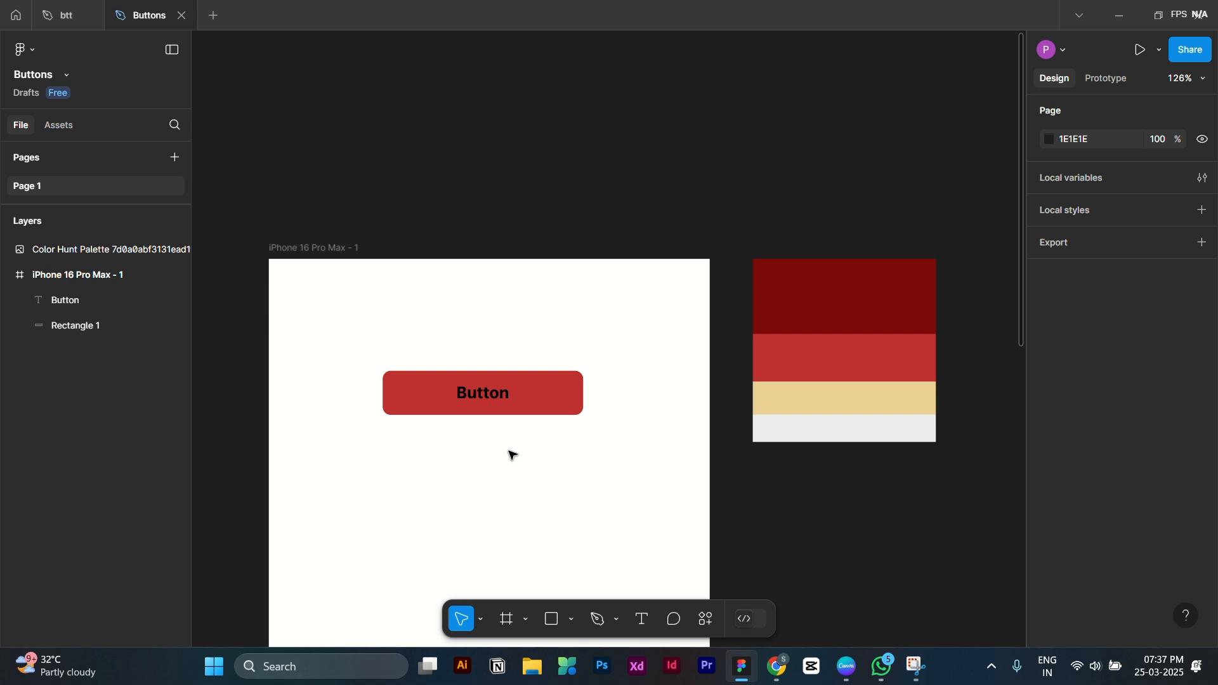
Set the fill of the "Button" text to white
click(482, 393)
scroll(1092, 590, down, 3)
click(1048, 552)
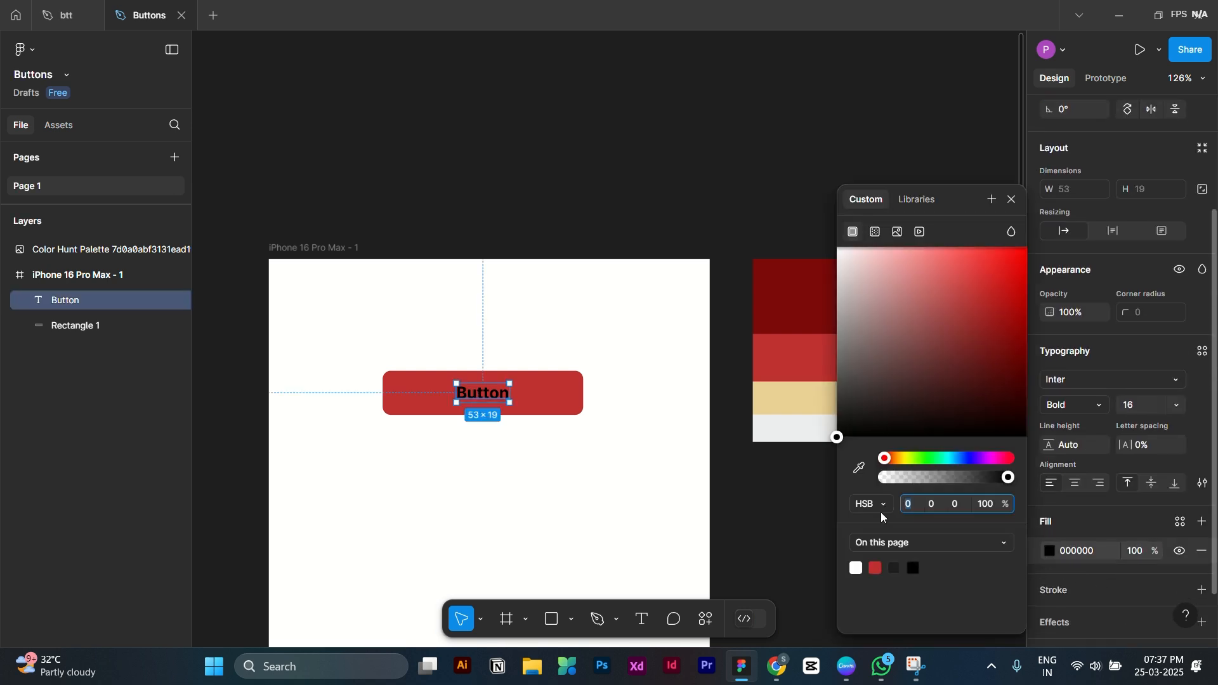
click(854, 565)
click(493, 525)
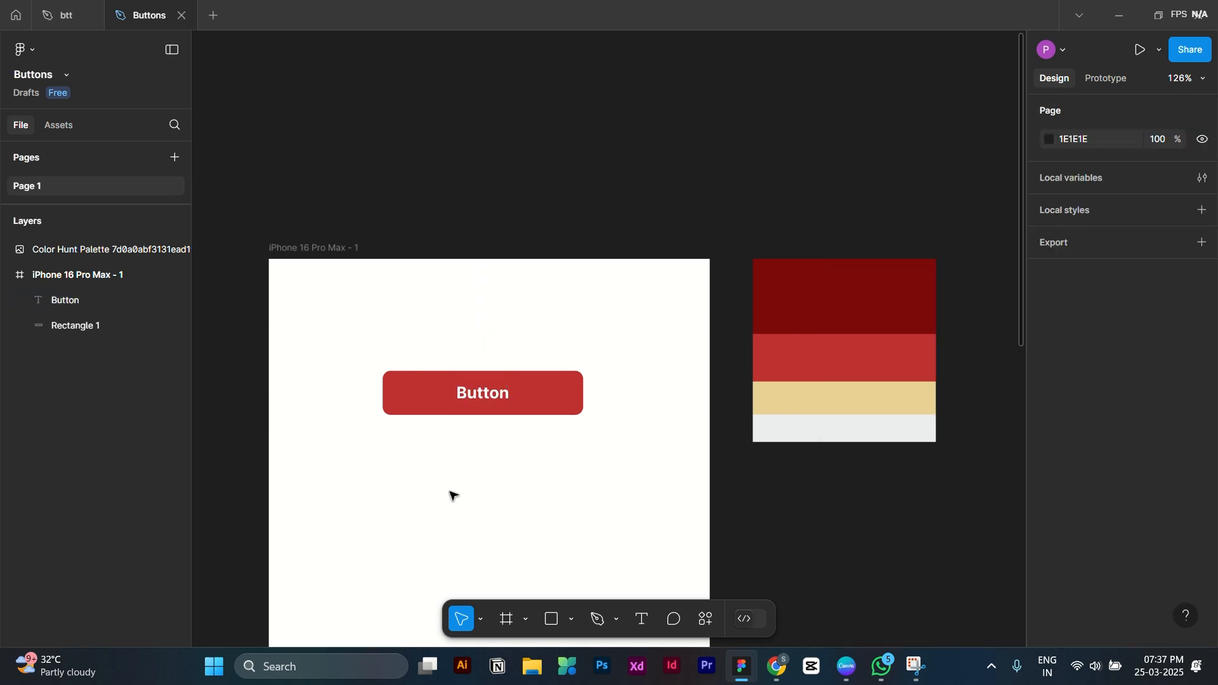
Duplicate the red rectangle together with its "Button" text and place the copy directly below the original
scroll(451, 495, down, 2)
click(492, 443)
scroll(497, 509, up, 3)
drag(493, 506, 444, 489)
scroll(439, 501, down, 1)
drag(363, 459, 448, 477)
click(411, 517)
scroll(411, 517, up, 3)
scroll(438, 508, up, 4)
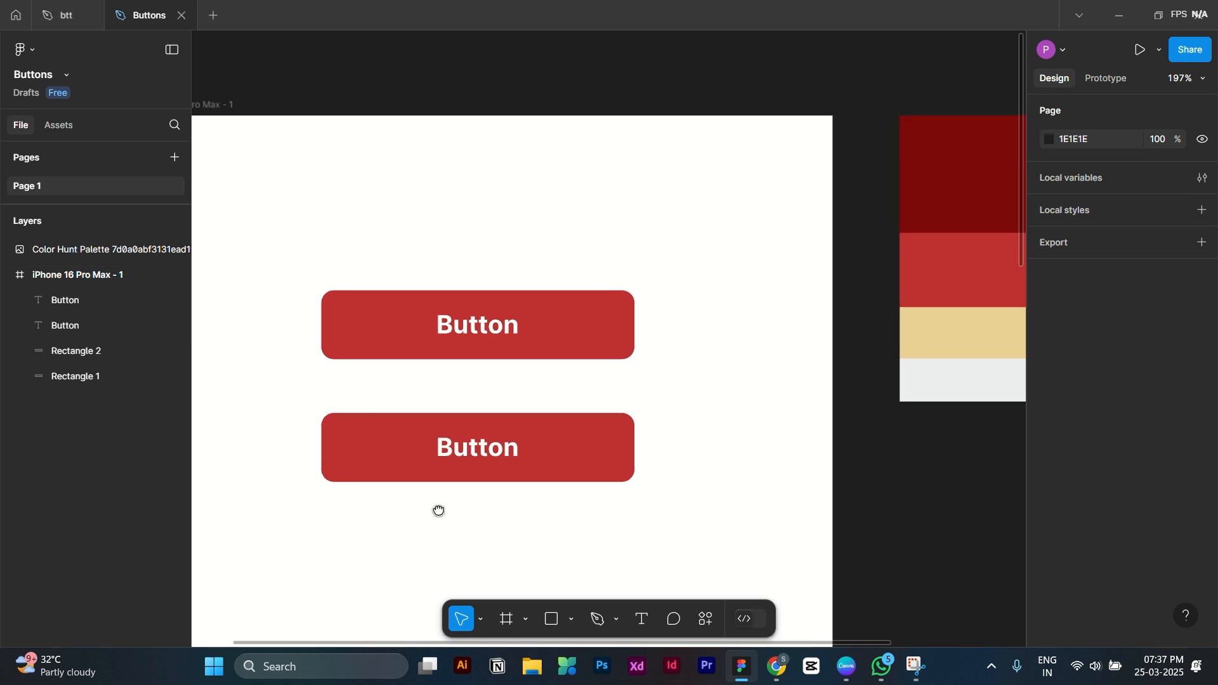
Add a stroke to the lower button's rectangle and colour it white (FFFFFF)
click(449, 476)
scroll(1118, 544, down, 1)
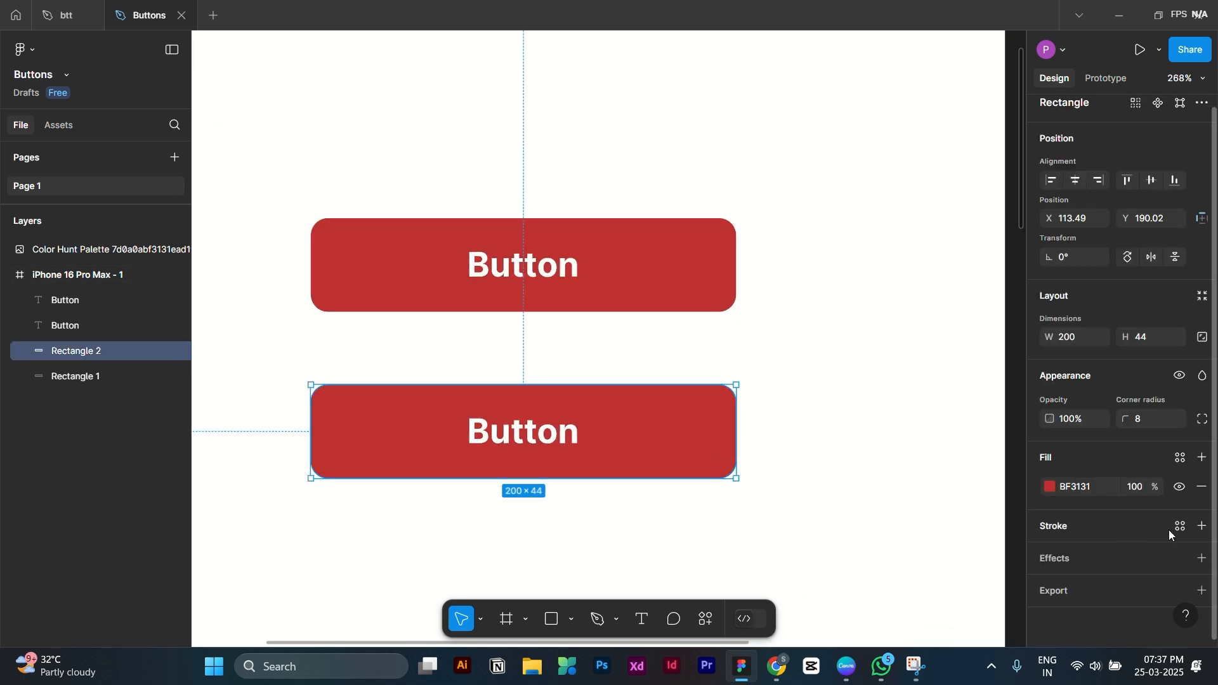
click(1201, 526)
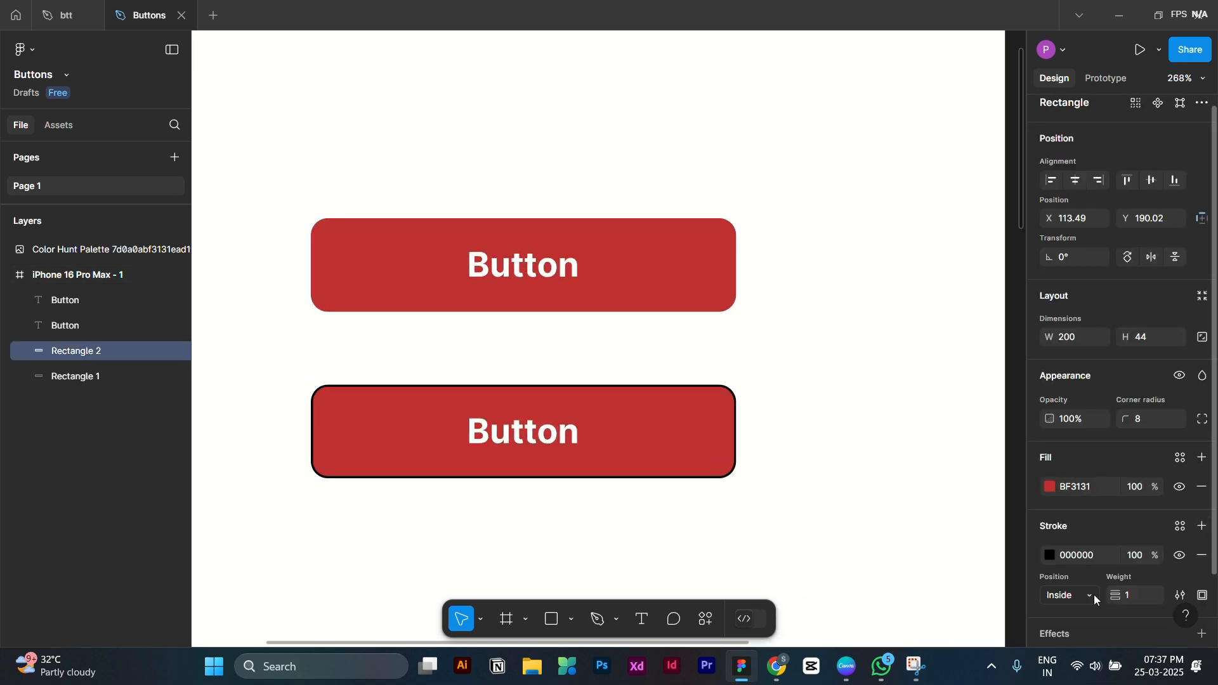
click(1050, 556)
click(856, 568)
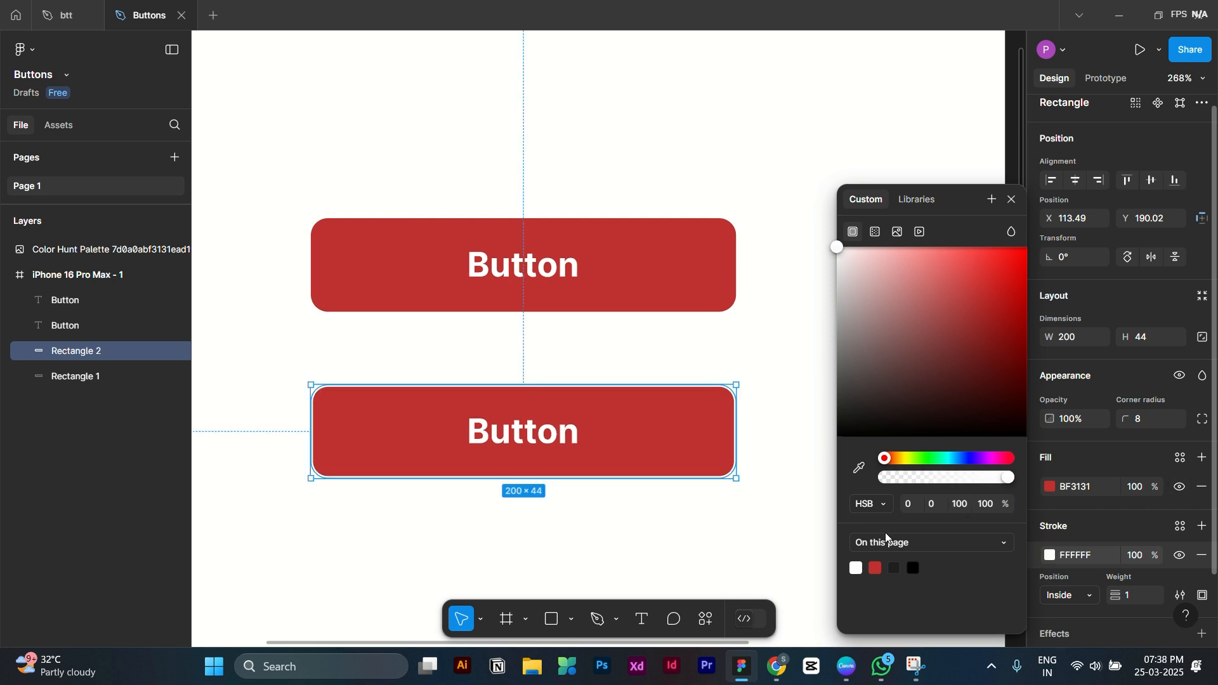
click(452, 527)
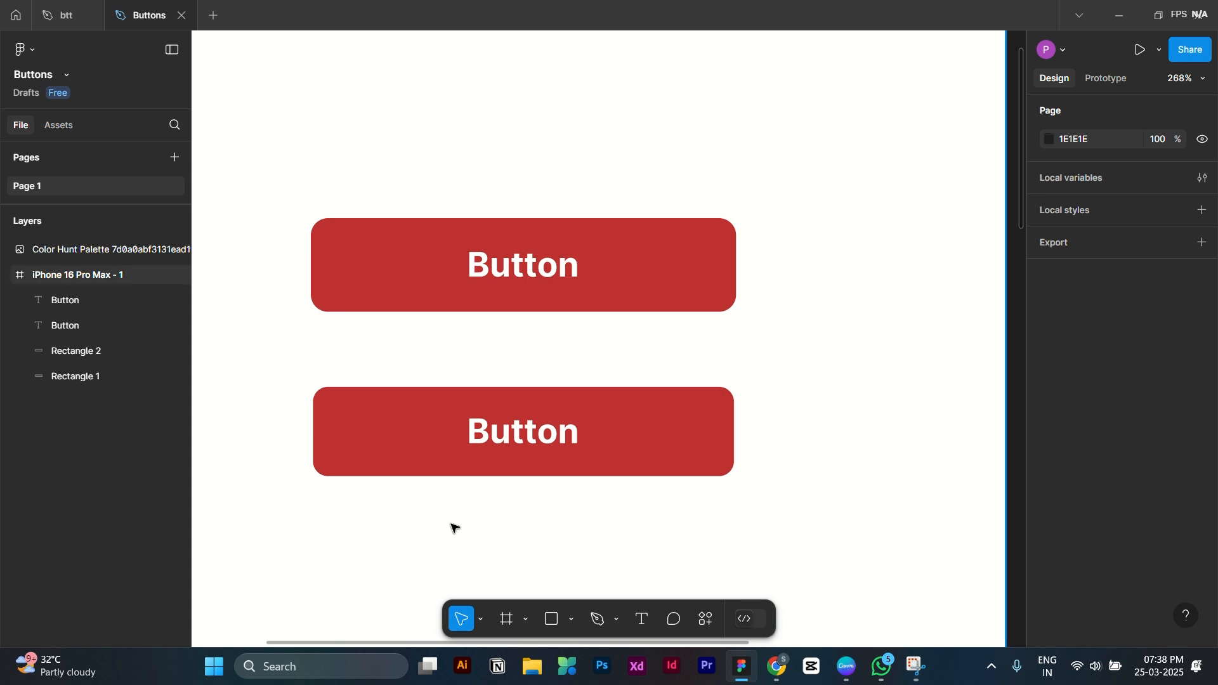
Change the fill of the iPhone 16 Pro Max frame from the white background to a dark grey
scroll(451, 524, down, 4)
drag(289, 346, 368, 280)
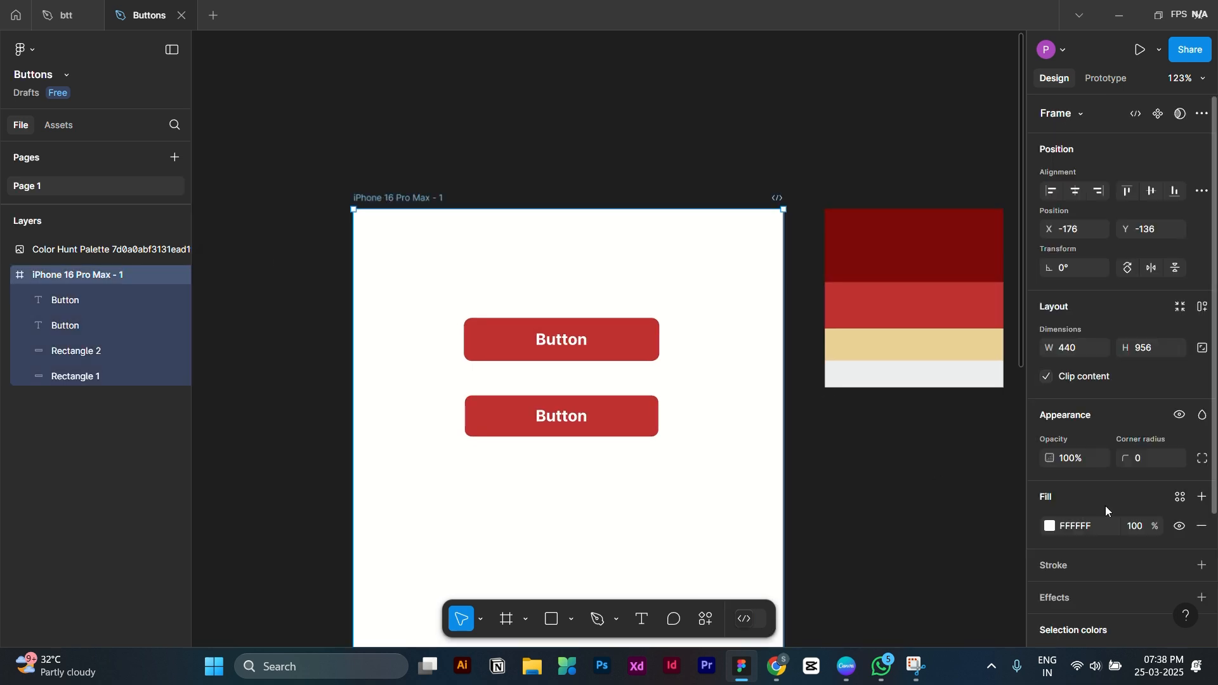
scroll(1106, 505, down, 3)
click(1048, 370)
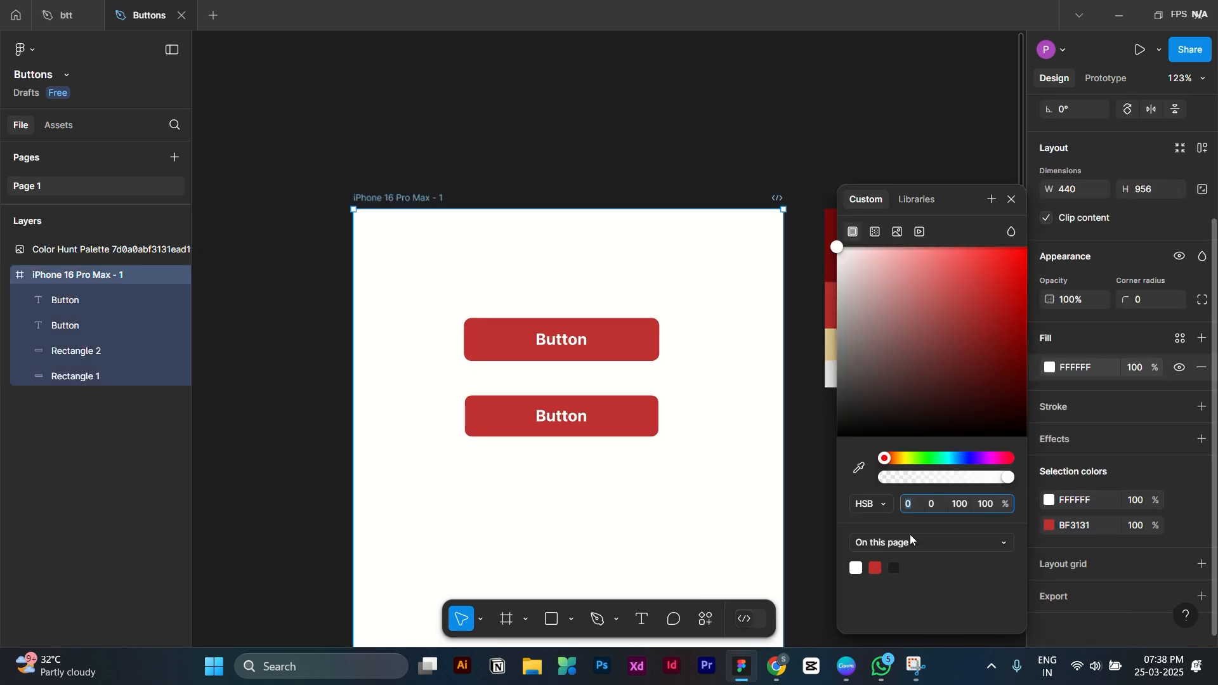
drag(883, 388, 816, 401)
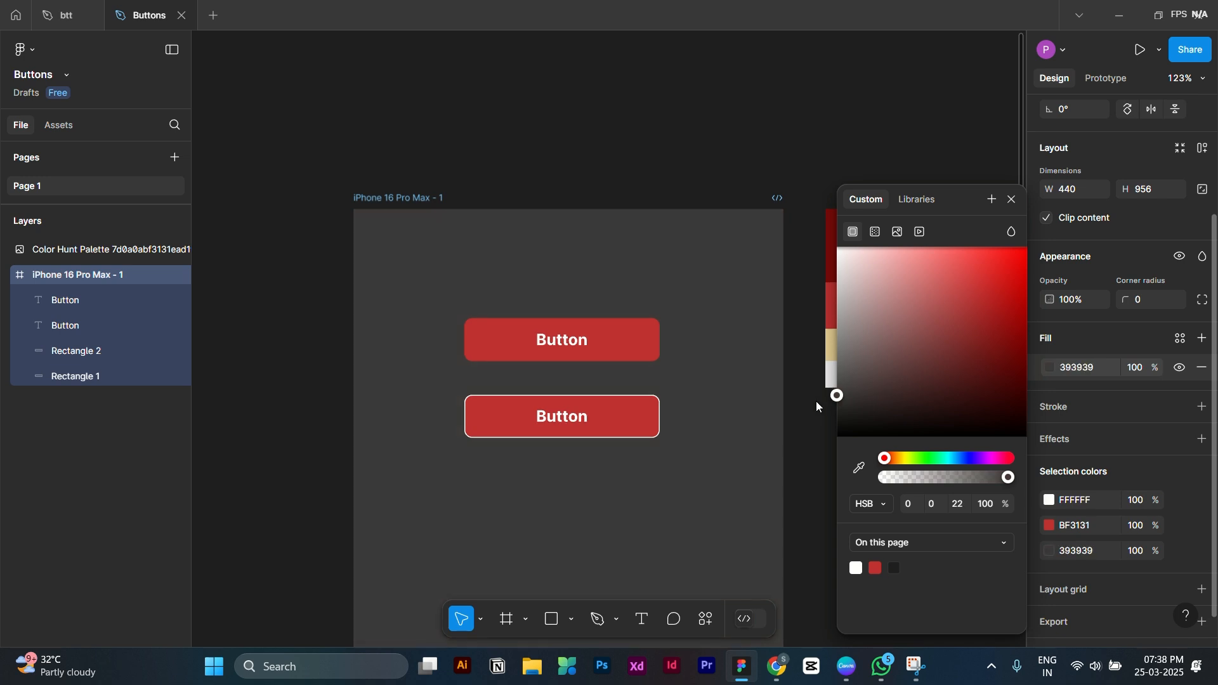
click(273, 444)
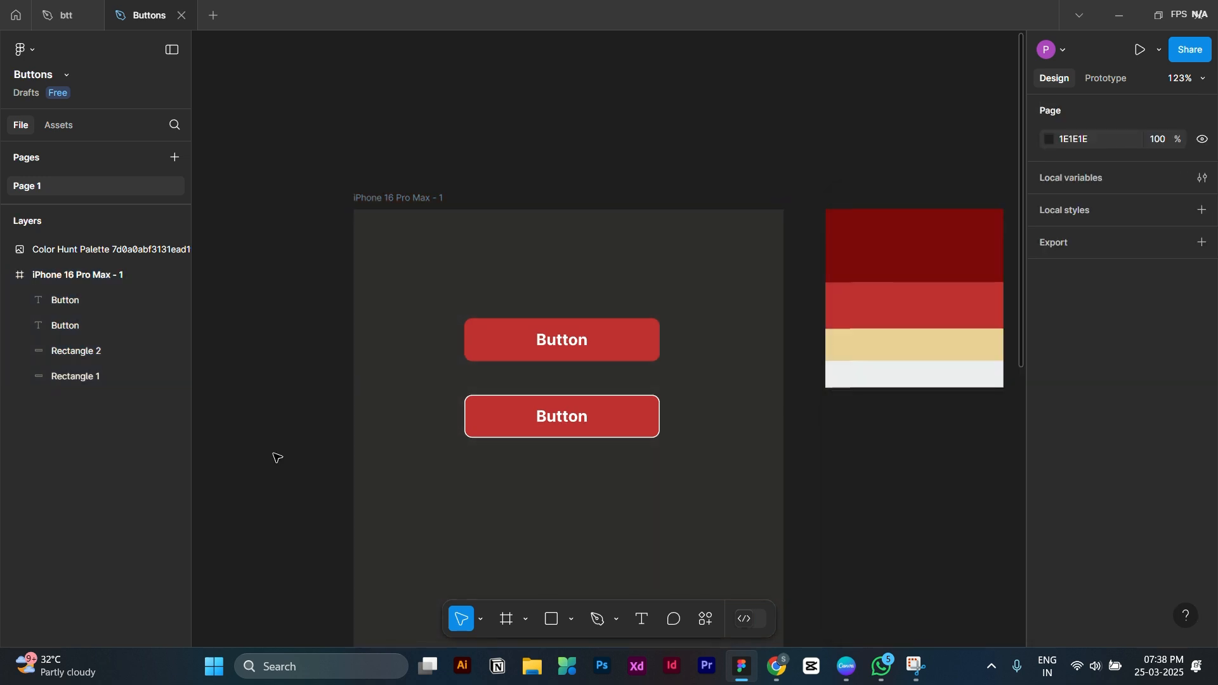
Turn the lower rectangle's stroke into a linear gradient with white stops at 0% and 100% and the grey stop at 50%
scroll(577, 457, up, 5)
click(600, 411)
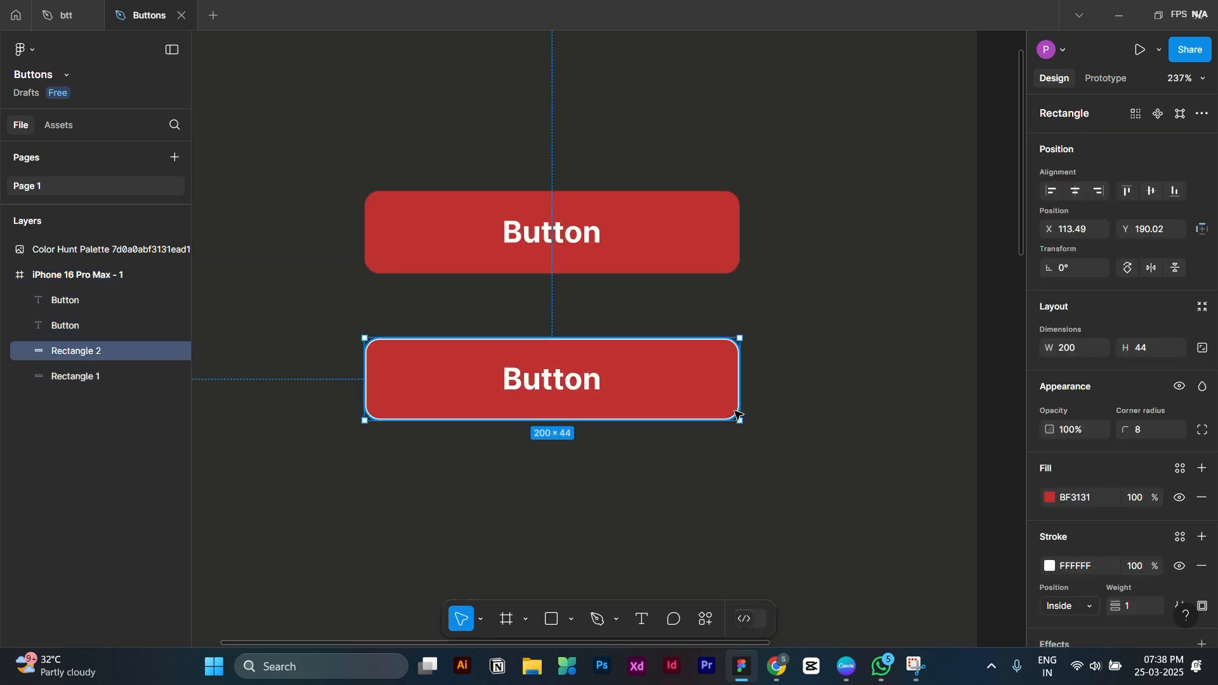
click(1050, 567)
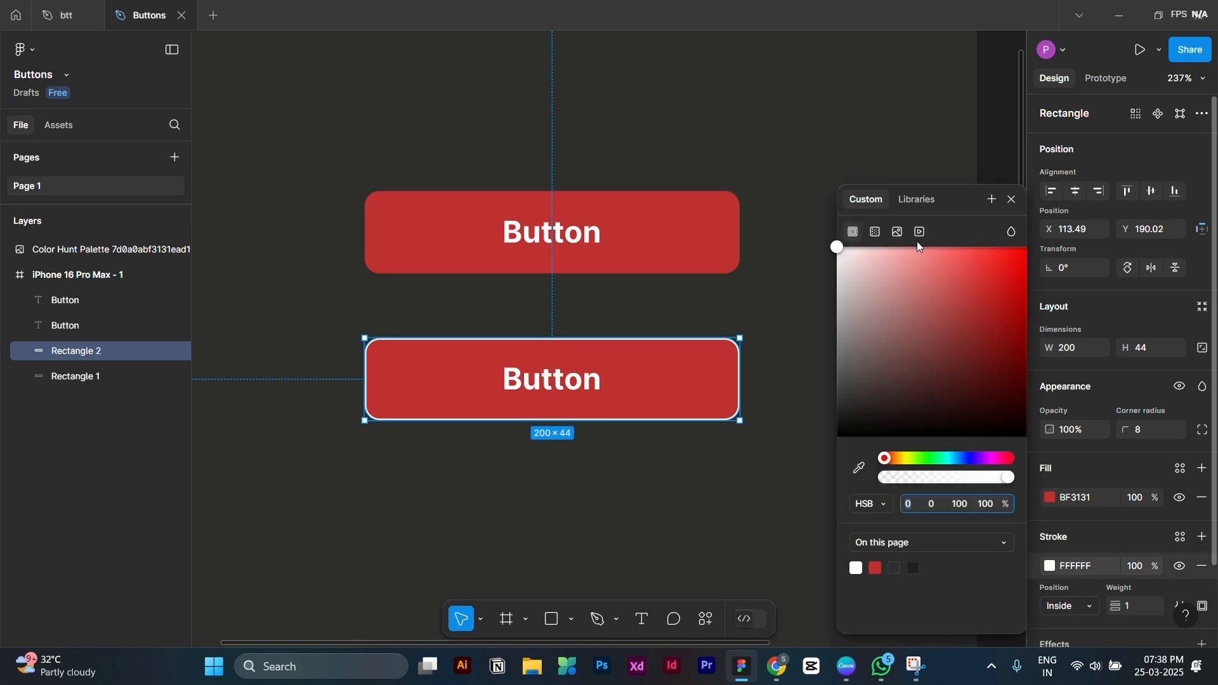
click(878, 233)
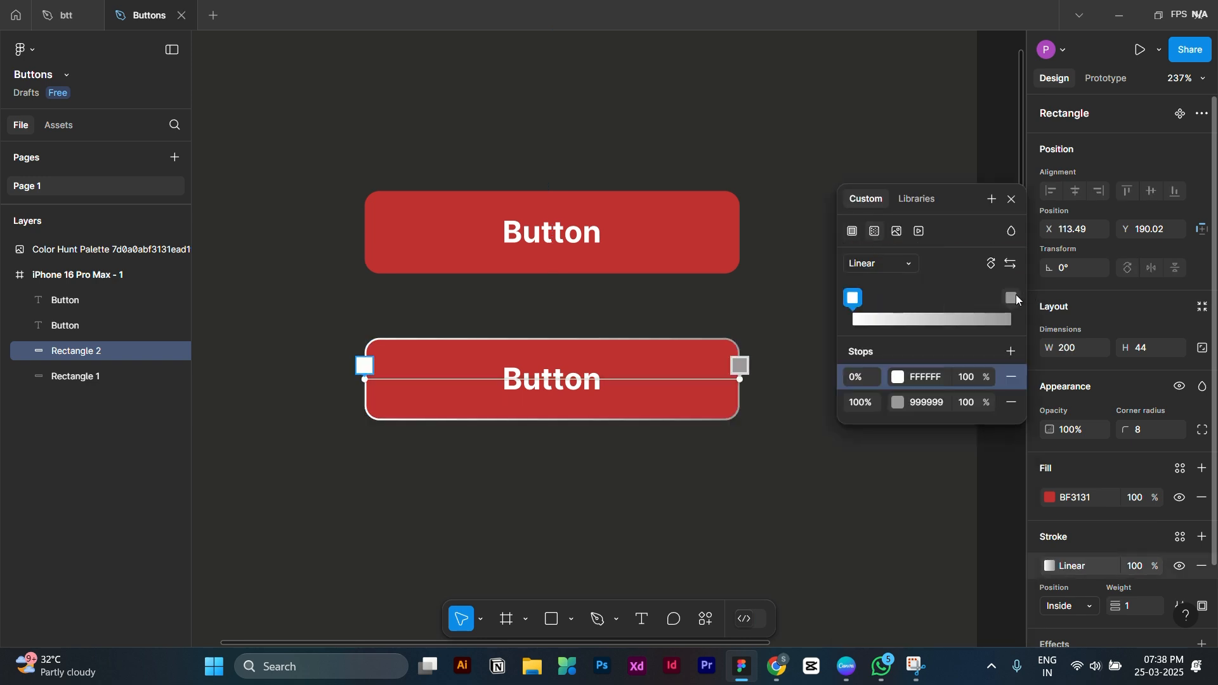
drag(1011, 298, 923, 298)
click(852, 299)
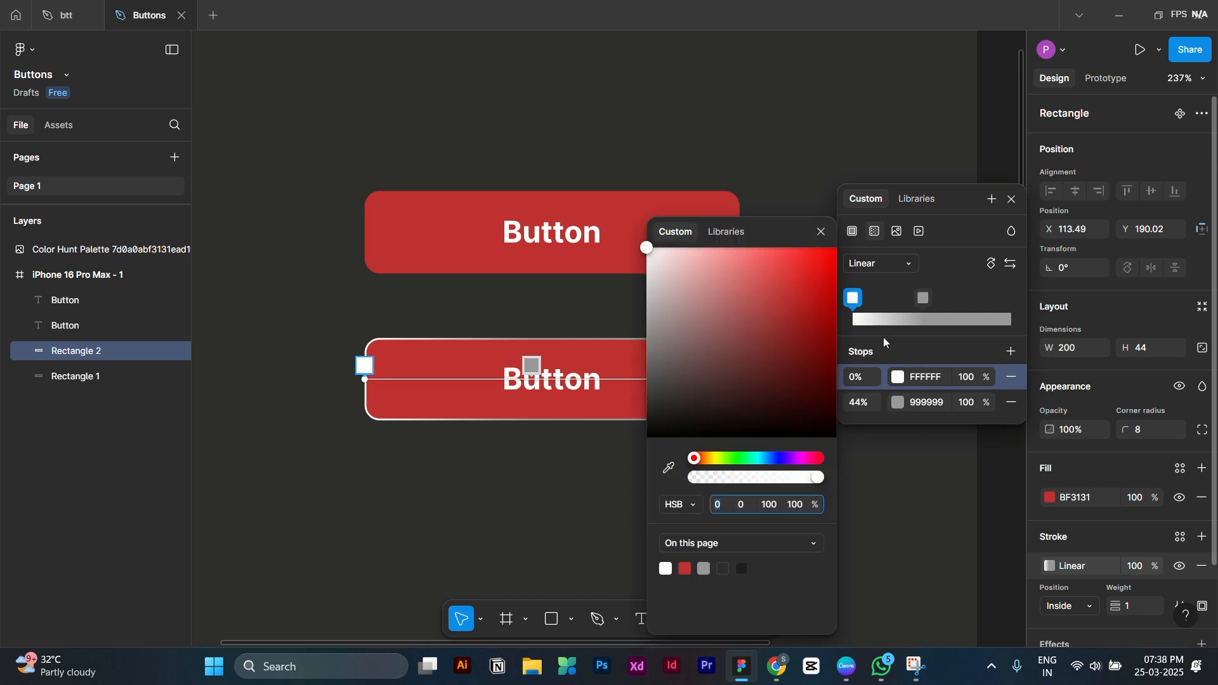
drag(854, 295, 1033, 301)
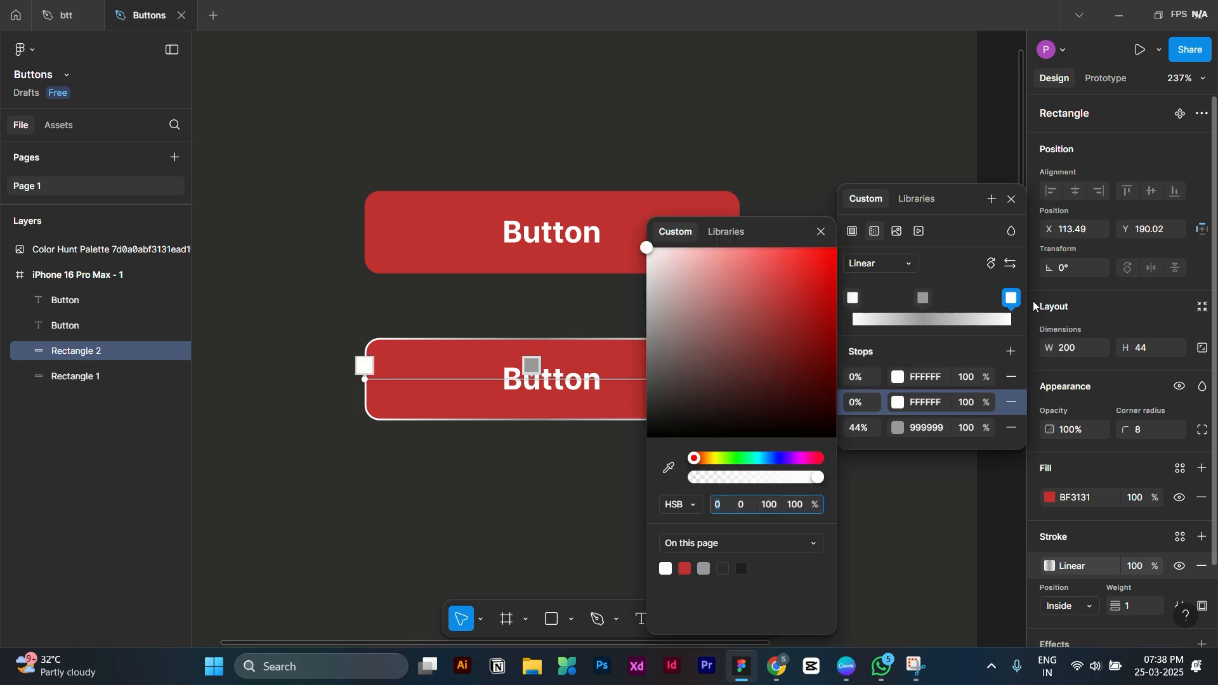
click(925, 298)
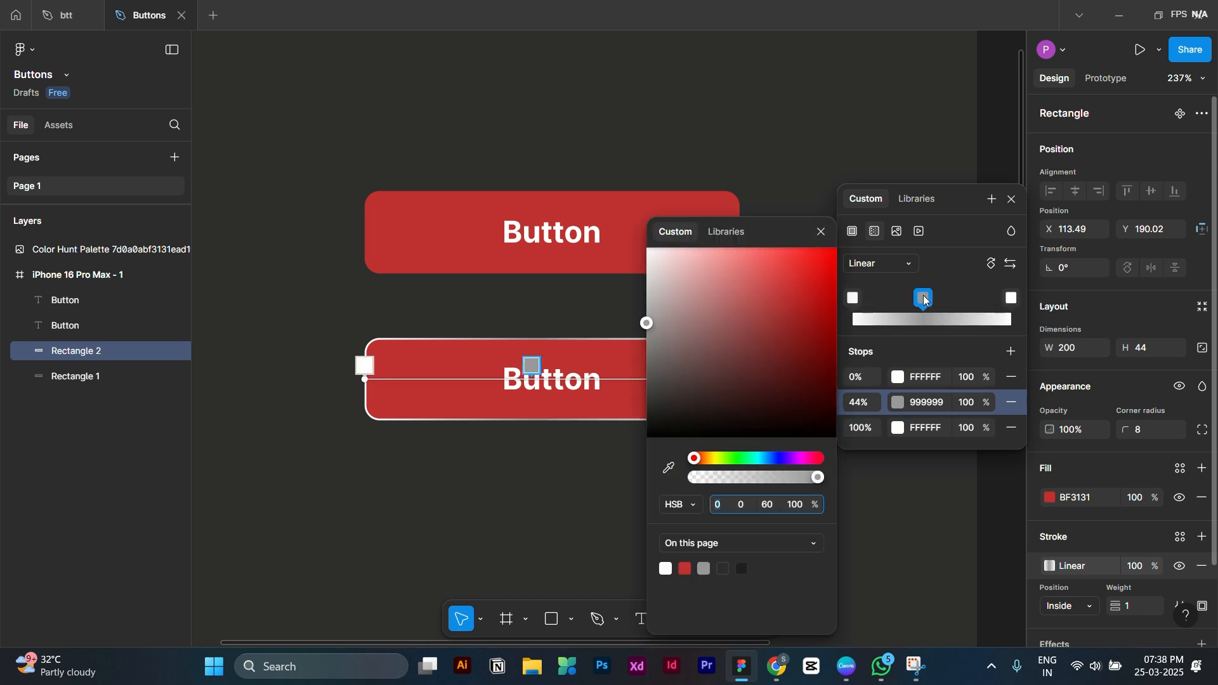
drag(927, 300, 933, 302)
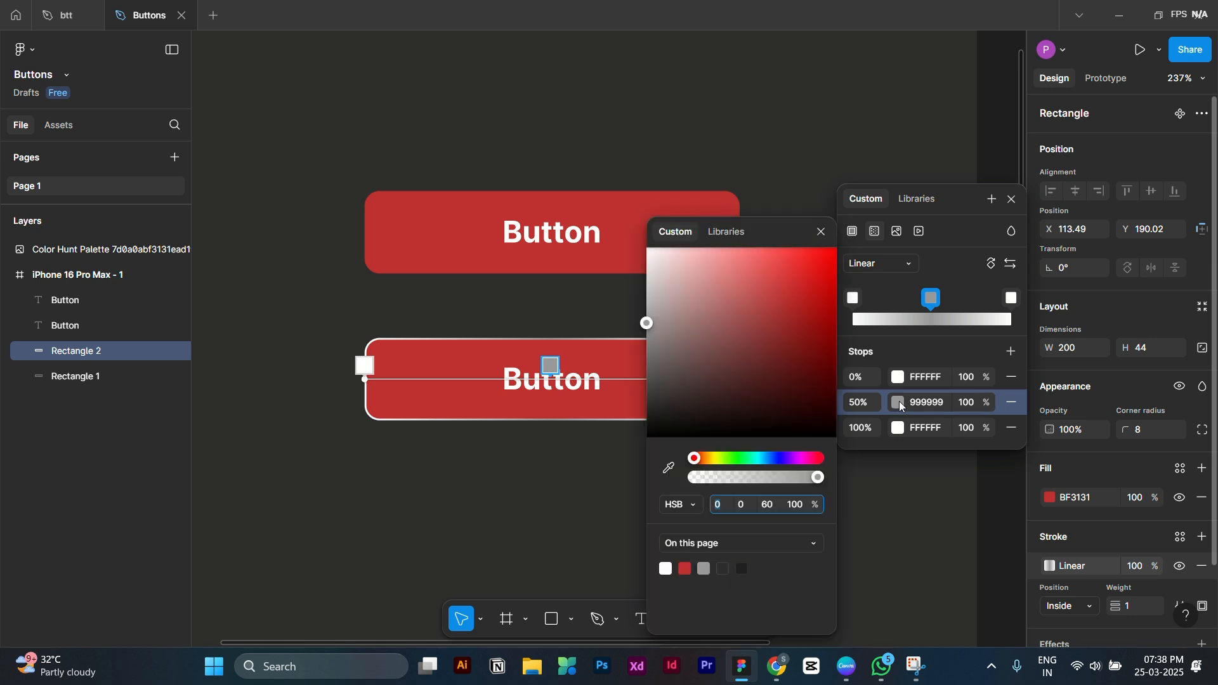
Make the stroke gradient's 50% stop white (FFFFFF) with 0% opacity
drag(711, 365, 562, 154)
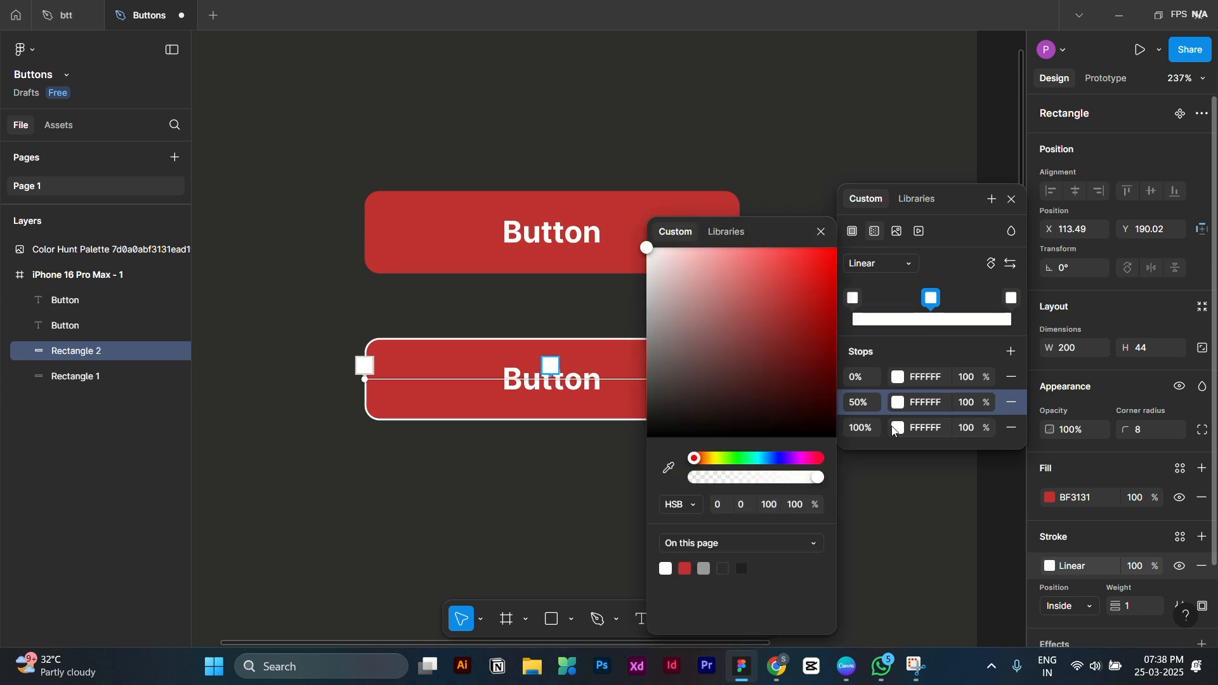
click(972, 403)
text(0)
key(Return)
click(456, 509)
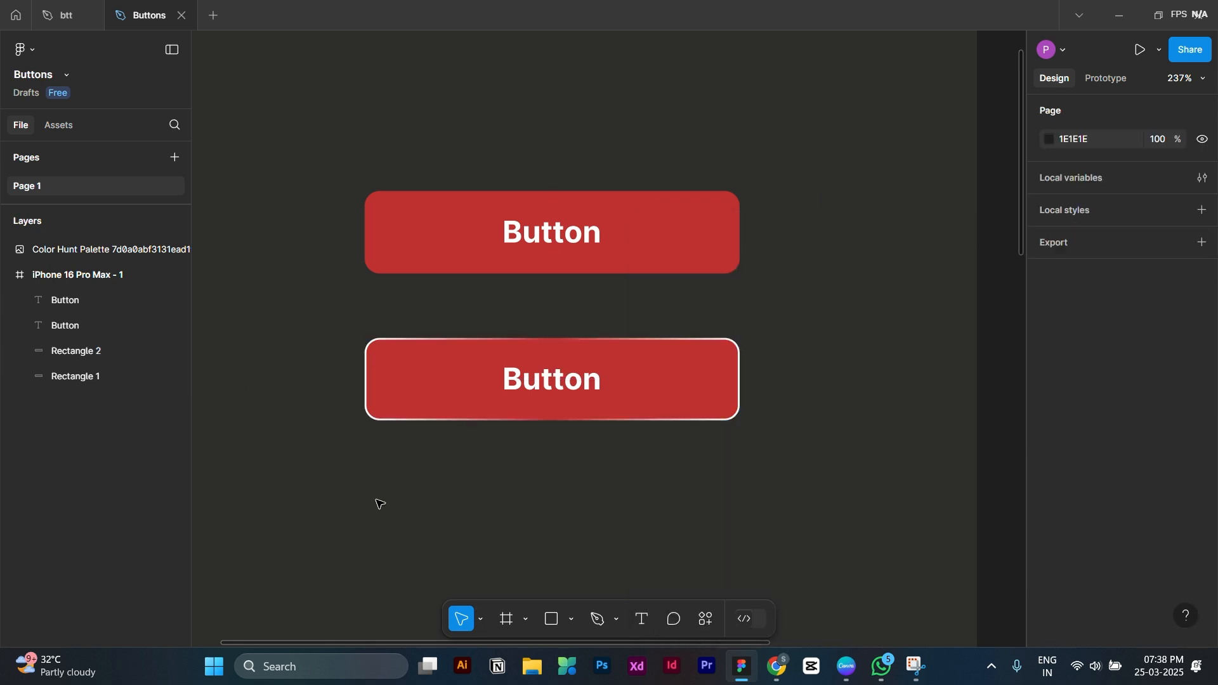
Duplicate the outlined rectangle directly beneath itself and remove the copy's stroke
scroll(587, 516, up, 2)
click(625, 401)
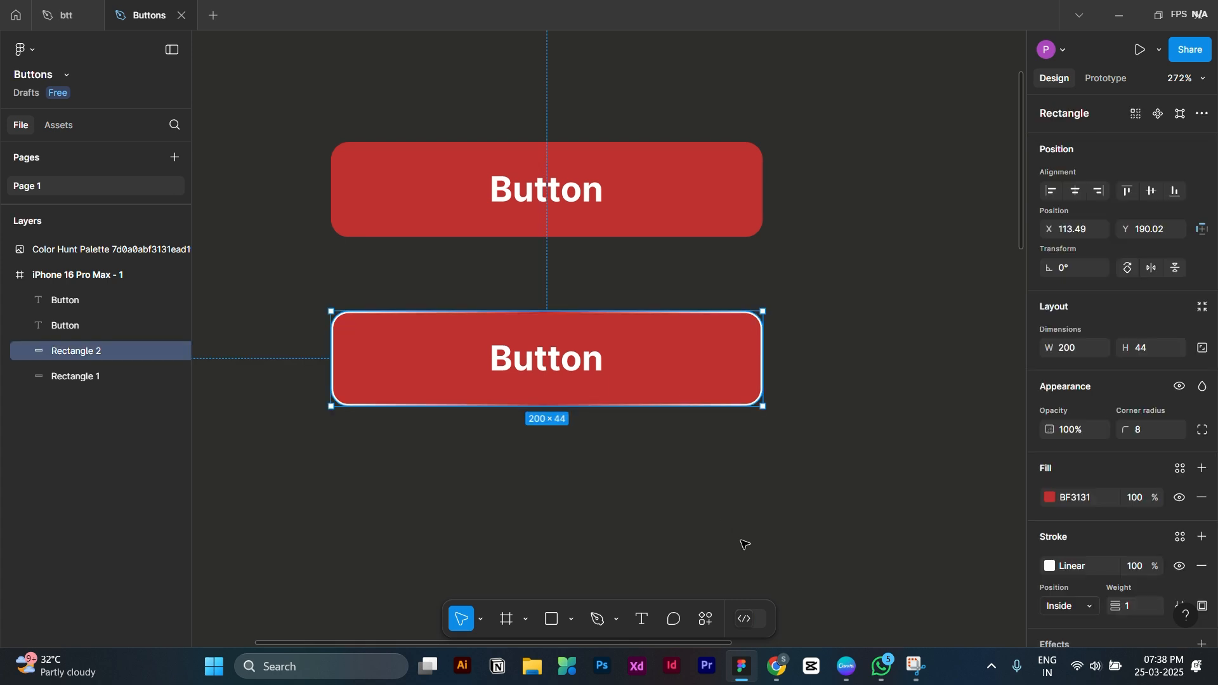
click(644, 500)
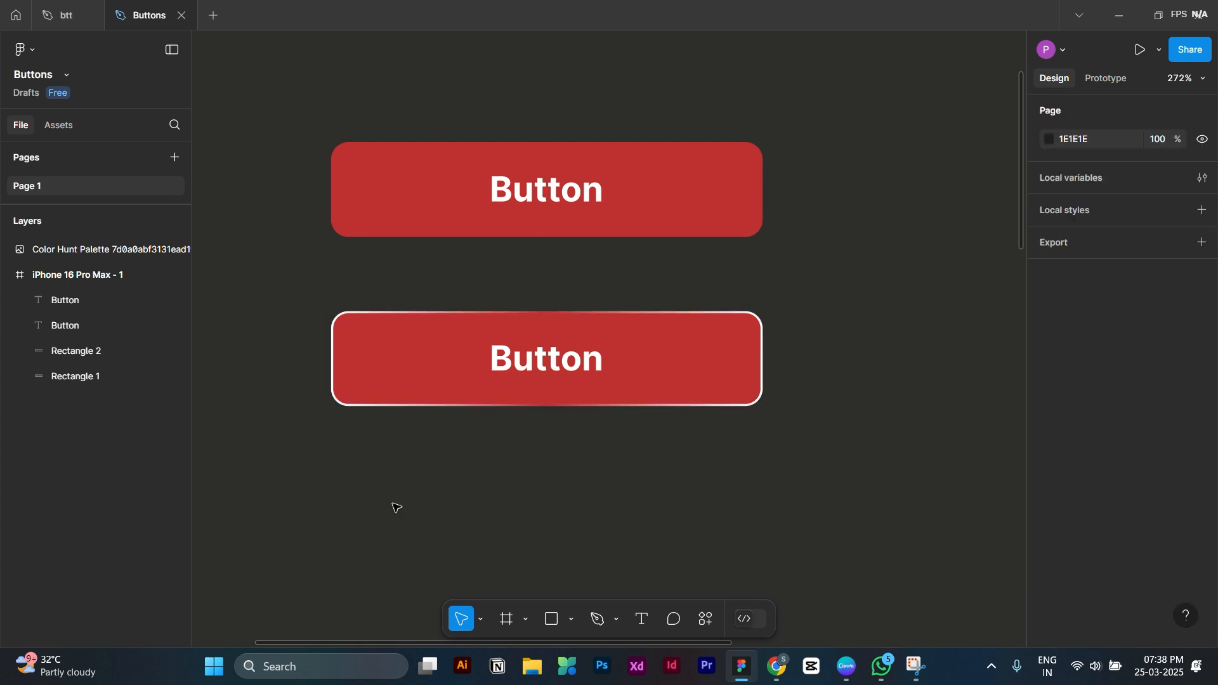
drag(395, 358, 402, 470)
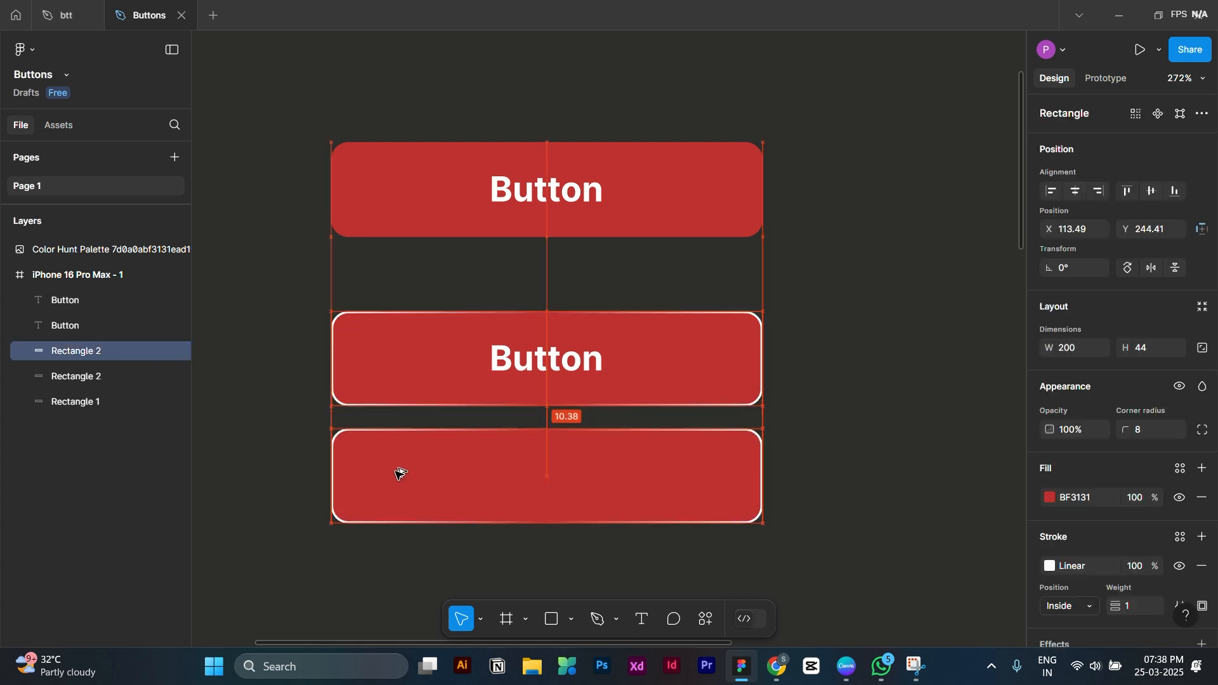
scroll(674, 522, up, 1)
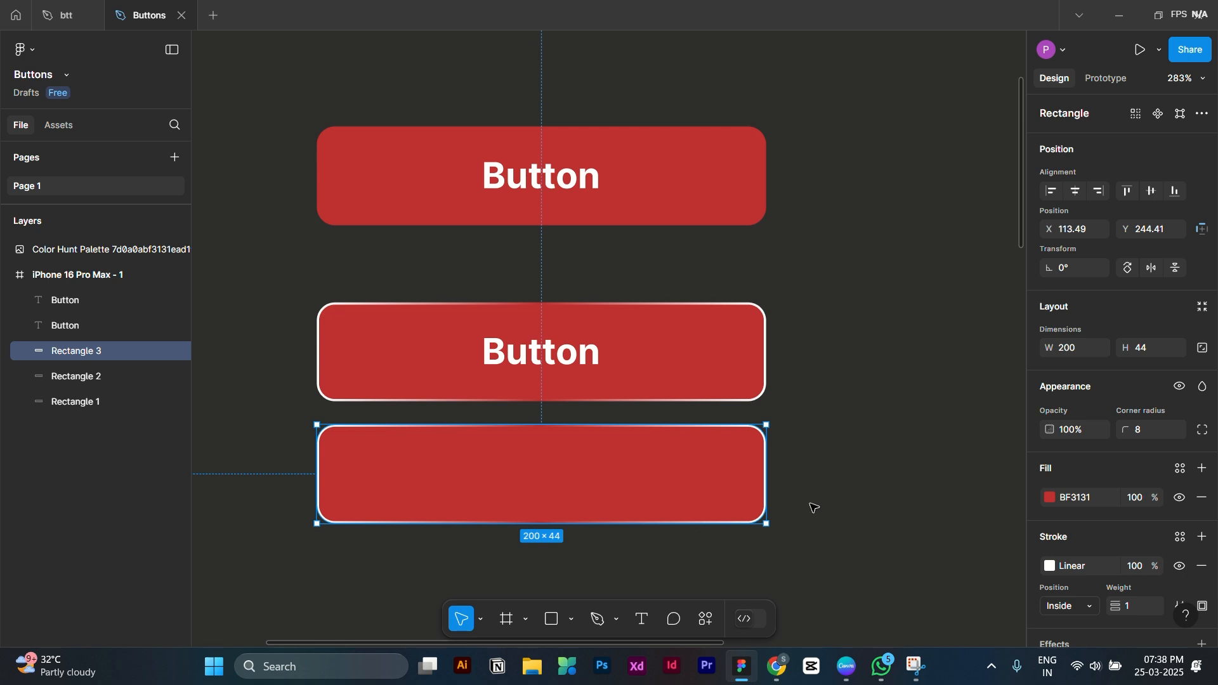
click(1201, 566)
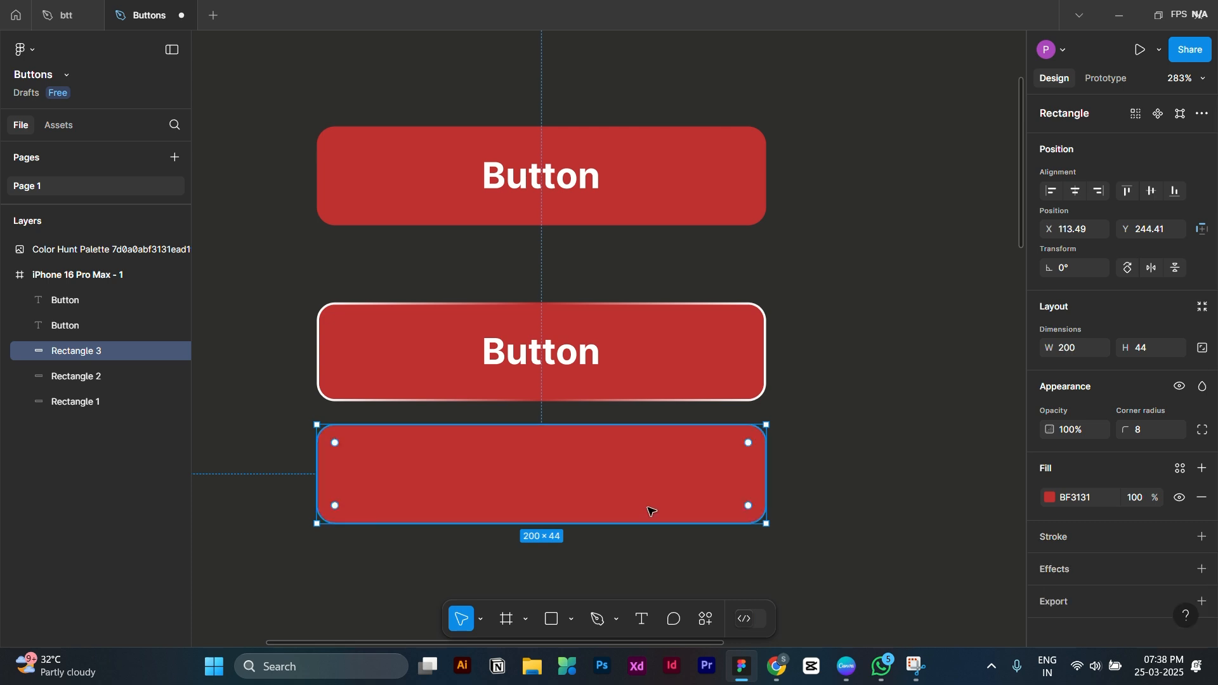
Shrink the strokeless copy to about 195 × 43 and place it behind the lower half of the outlined button
drag(765, 524, 758, 523)
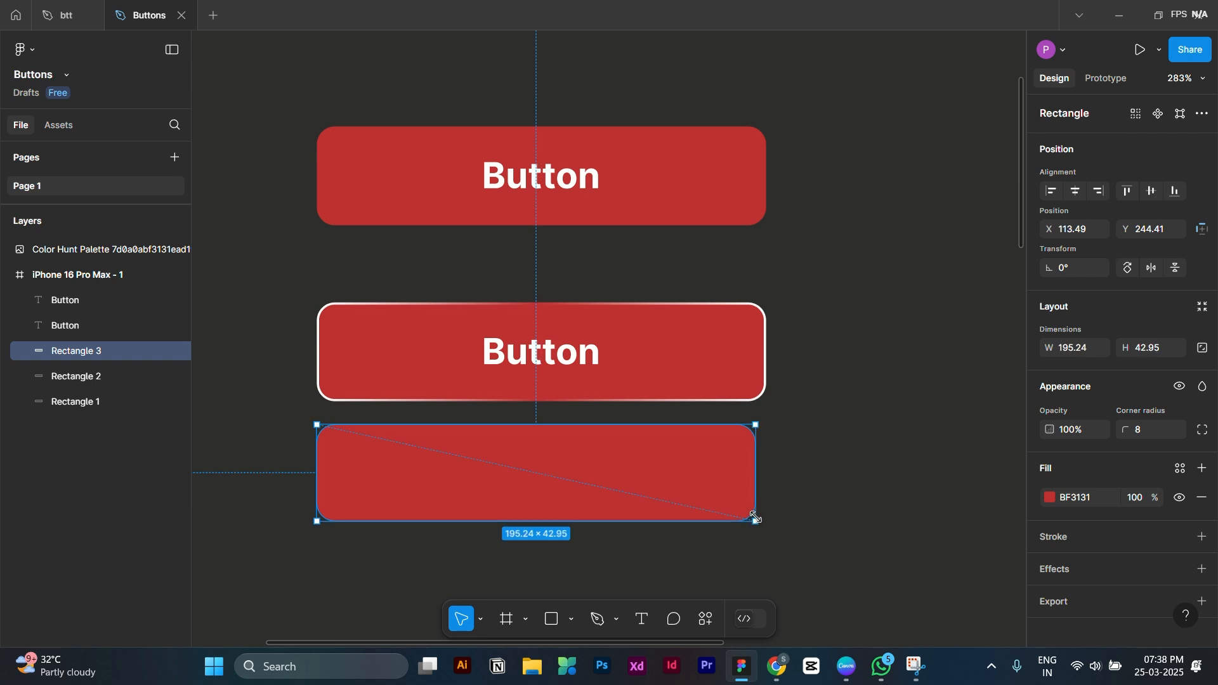
drag(614, 486, 620, 411)
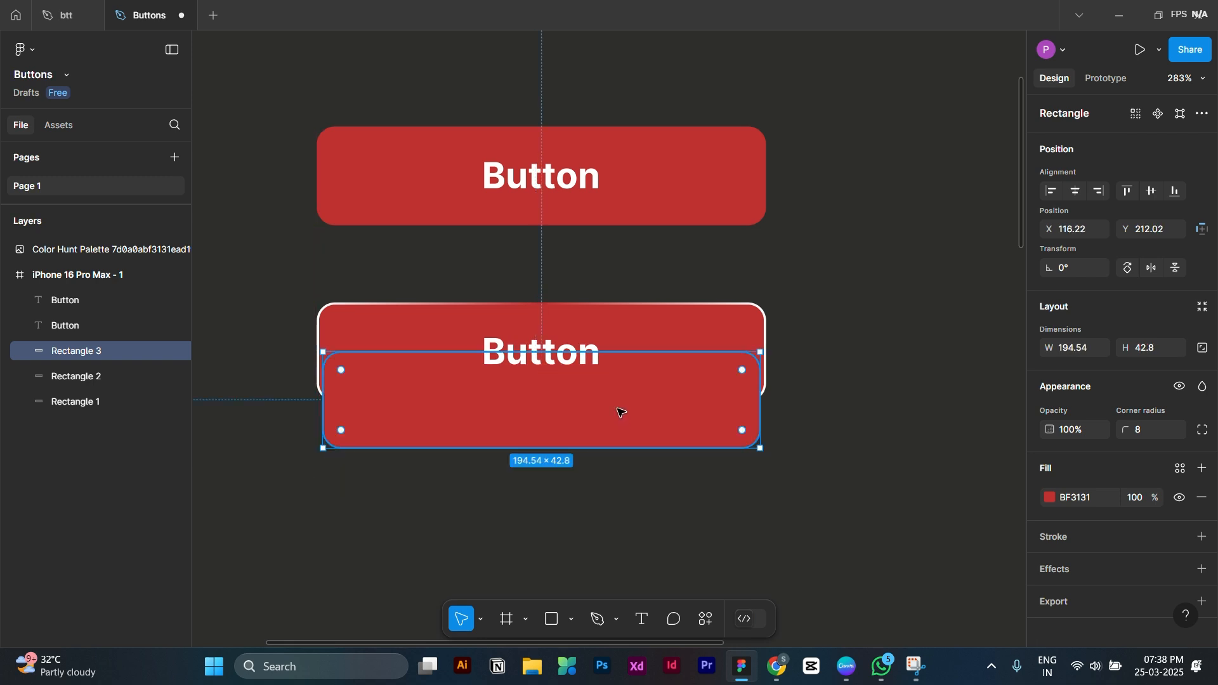
key(ctrl+shift+[)
click(609, 541)
Reduce the height of the rectangle behind the outlined button to about 28 by raising its bottom edge
scroll(565, 473, up, 3)
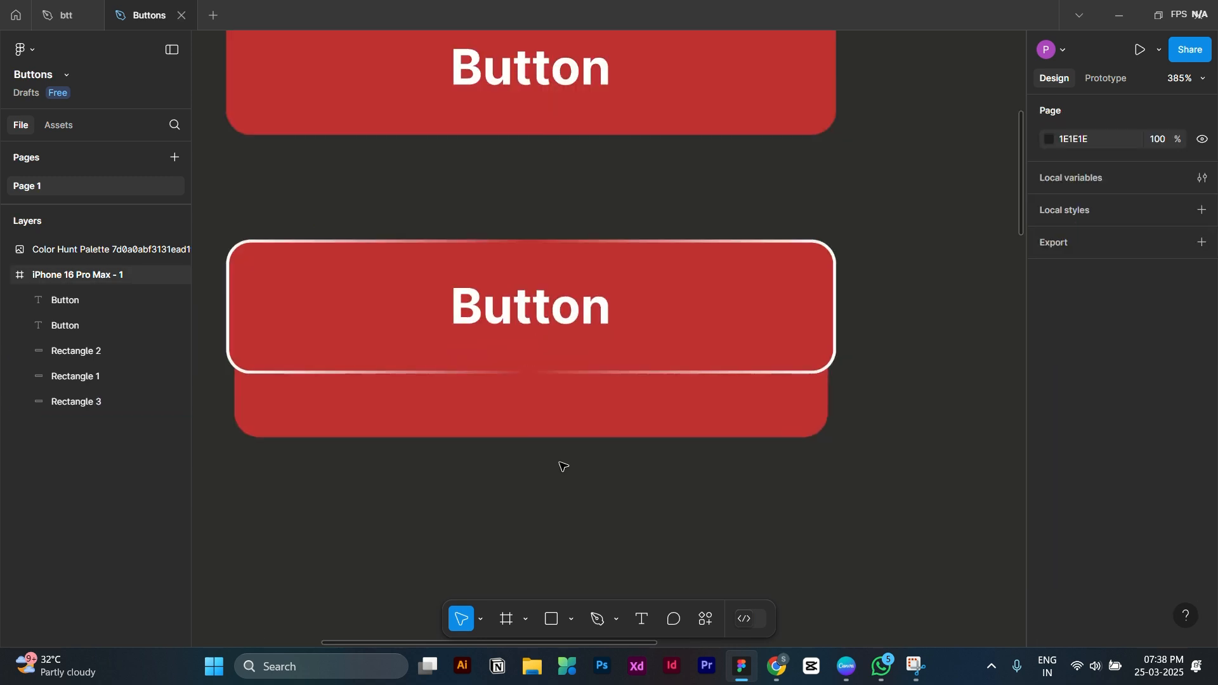
click(533, 430)
drag(535, 437, 536, 392)
key(Escape)
Add an effect to the rectangle behind the button, change it to Layer blur and set the blur to 34
click(625, 381)
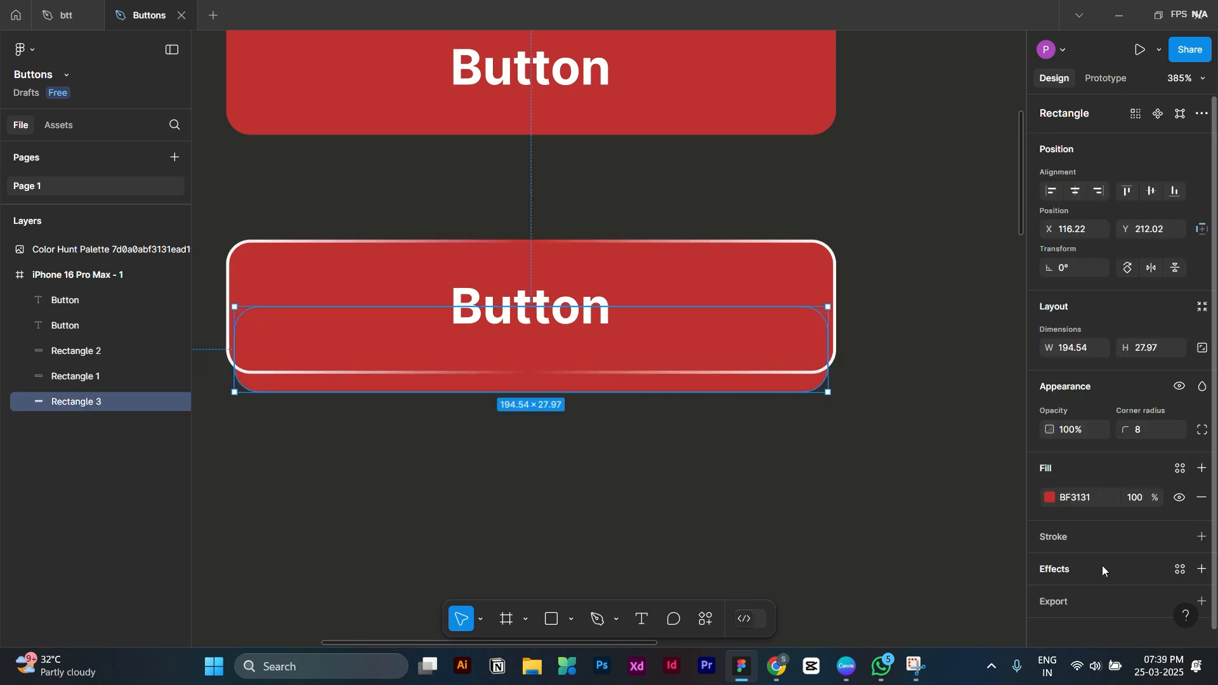
click(1202, 569)
scroll(1029, 571, down, 1)
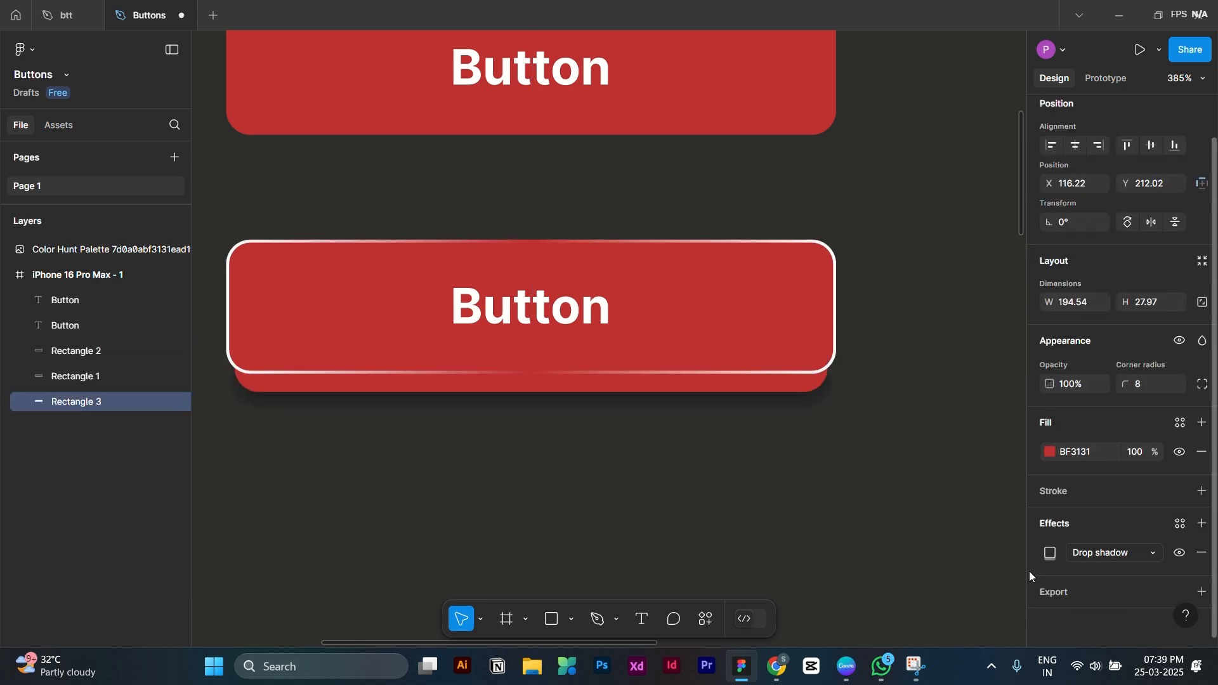
click(1051, 552)
click(897, 480)
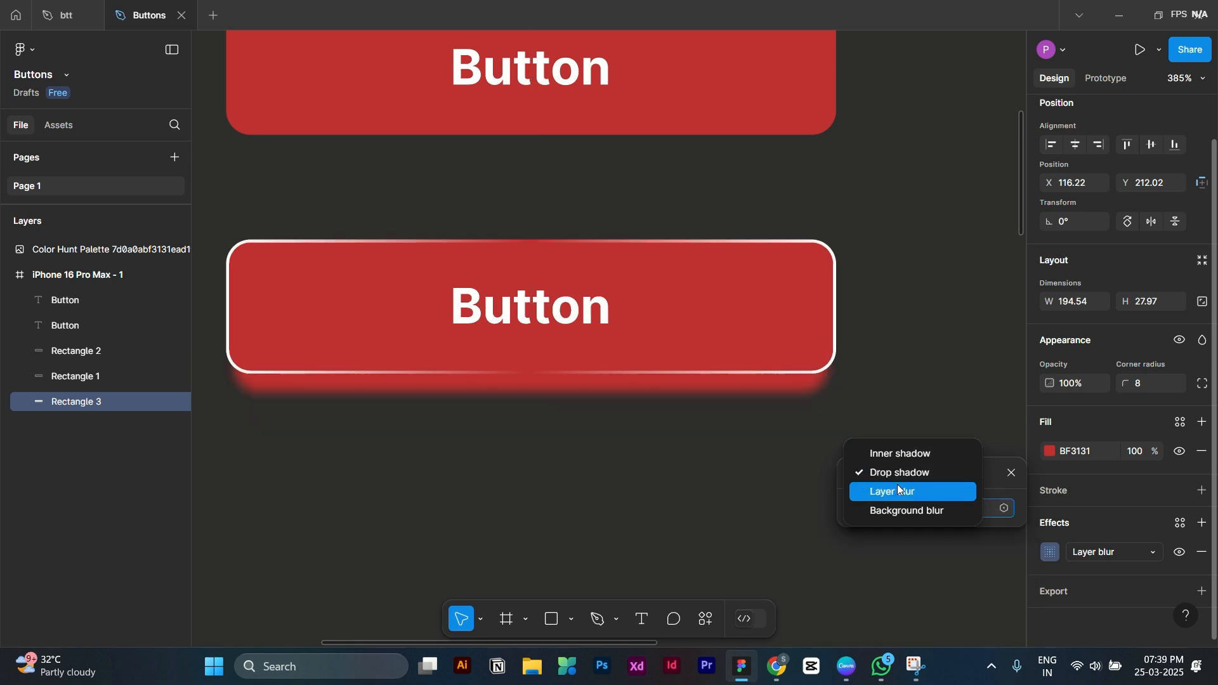
click(897, 489)
click(943, 516)
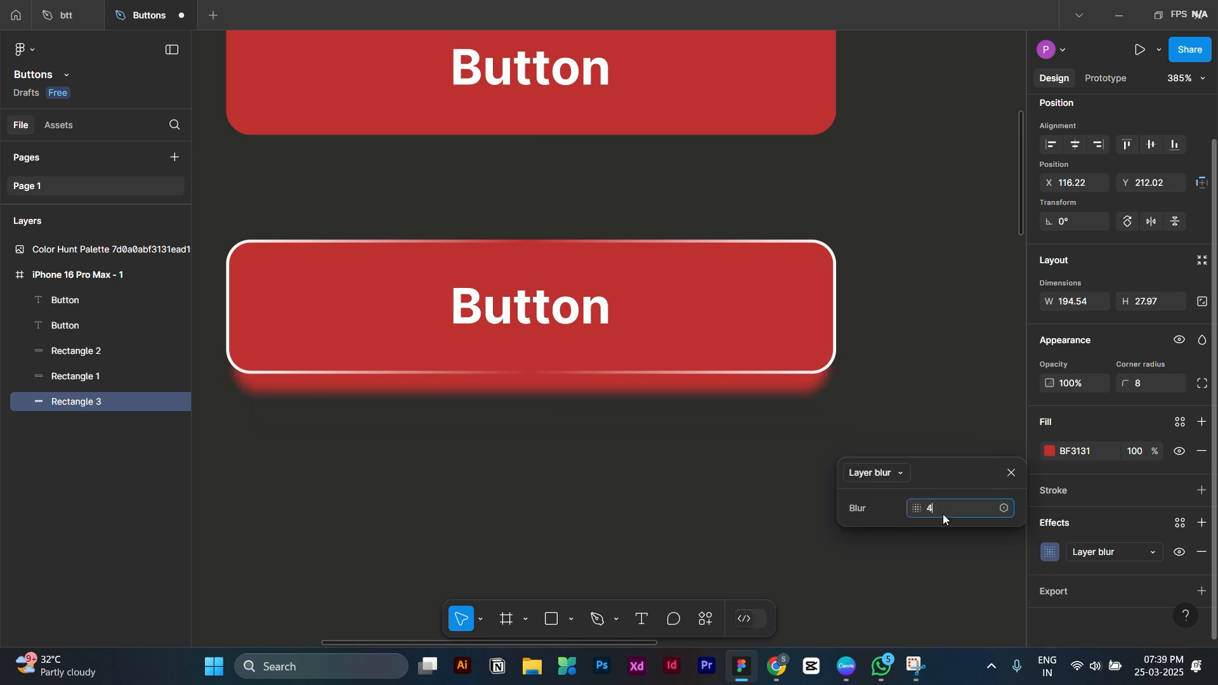
text(34)
key(Return)
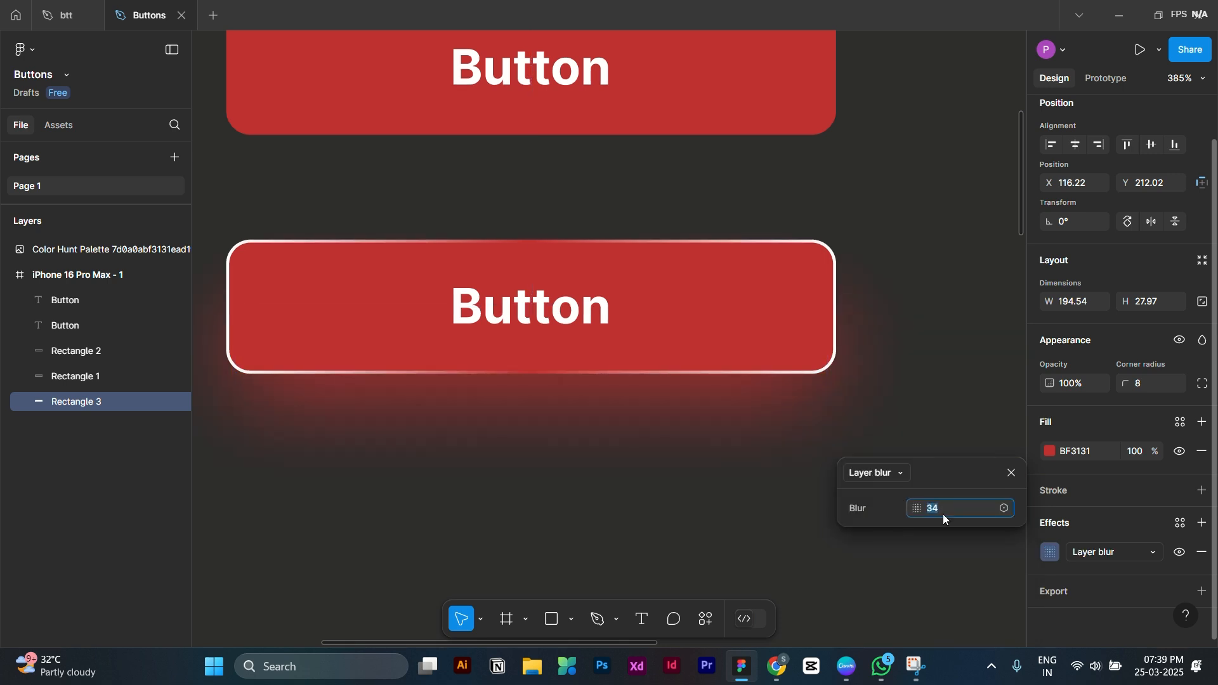
Set the back rectangle's layer blur to 25 and its fill opacity to 80%
text(2)
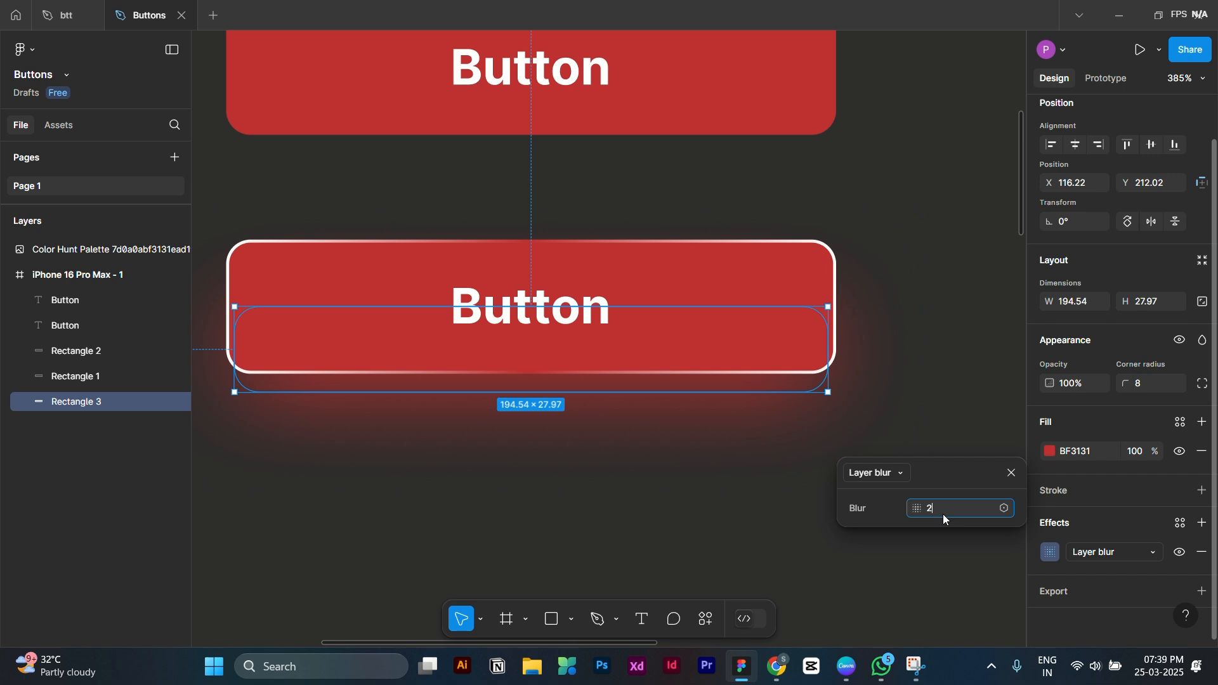
text(5)
key(Return)
click(789, 561)
click(732, 387)
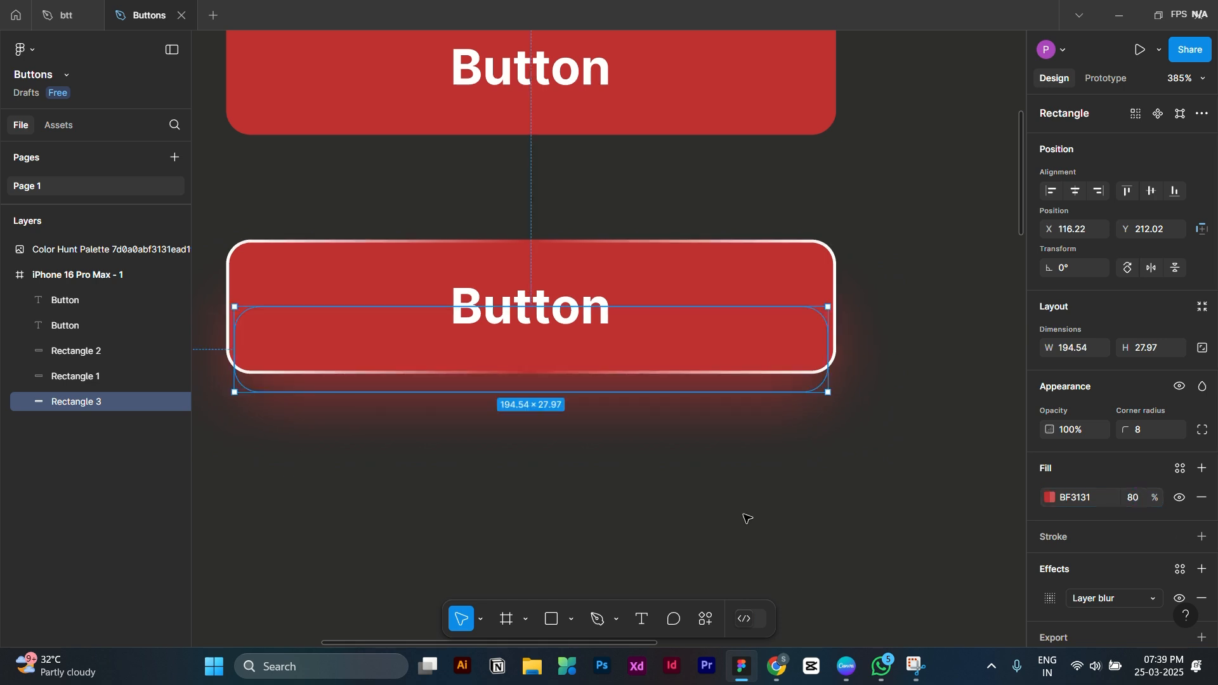
Examine the outlined button's blurred red glow and compare it with the plain button
click(571, 523)
scroll(571, 522, down, 3)
scroll(473, 530, down, 5)
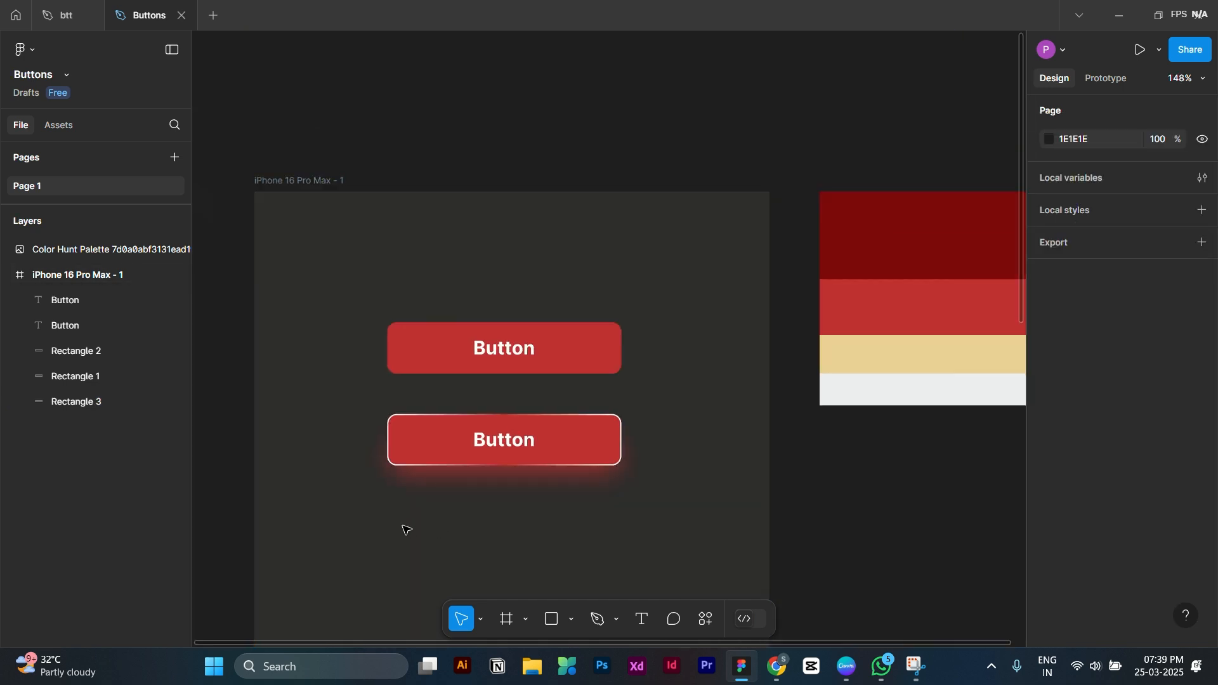
scroll(432, 517, up, 4)
click(557, 447)
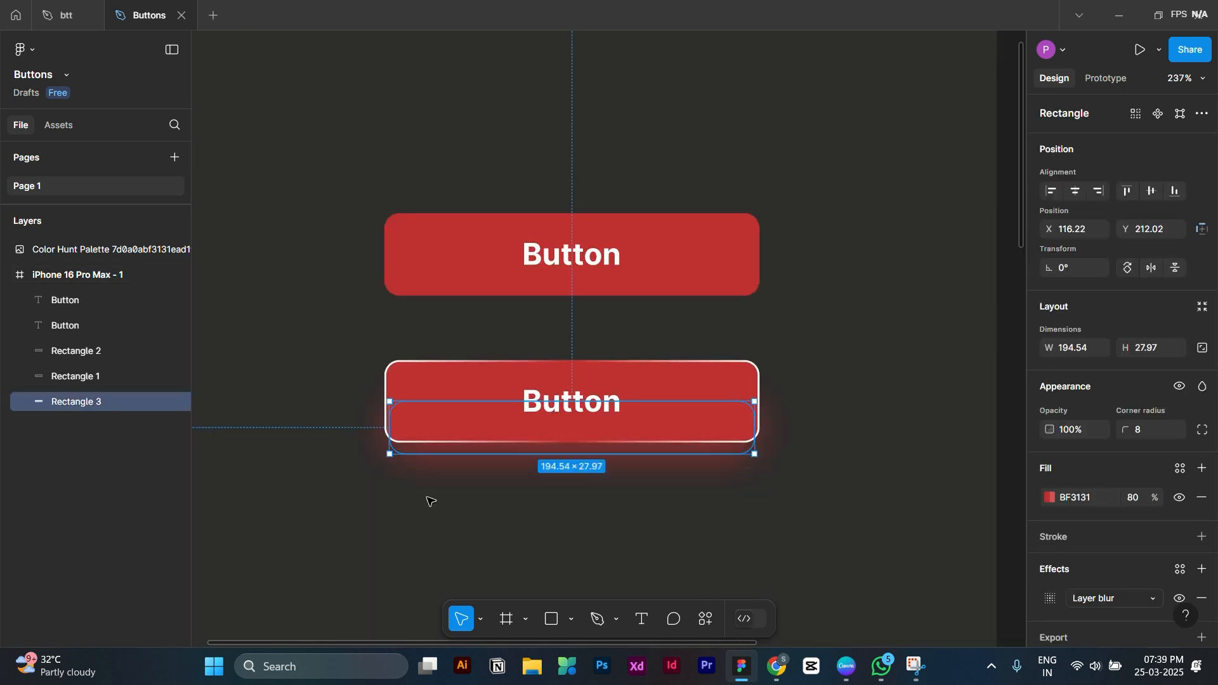
click(455, 521)
scroll(458, 483, down, 4)
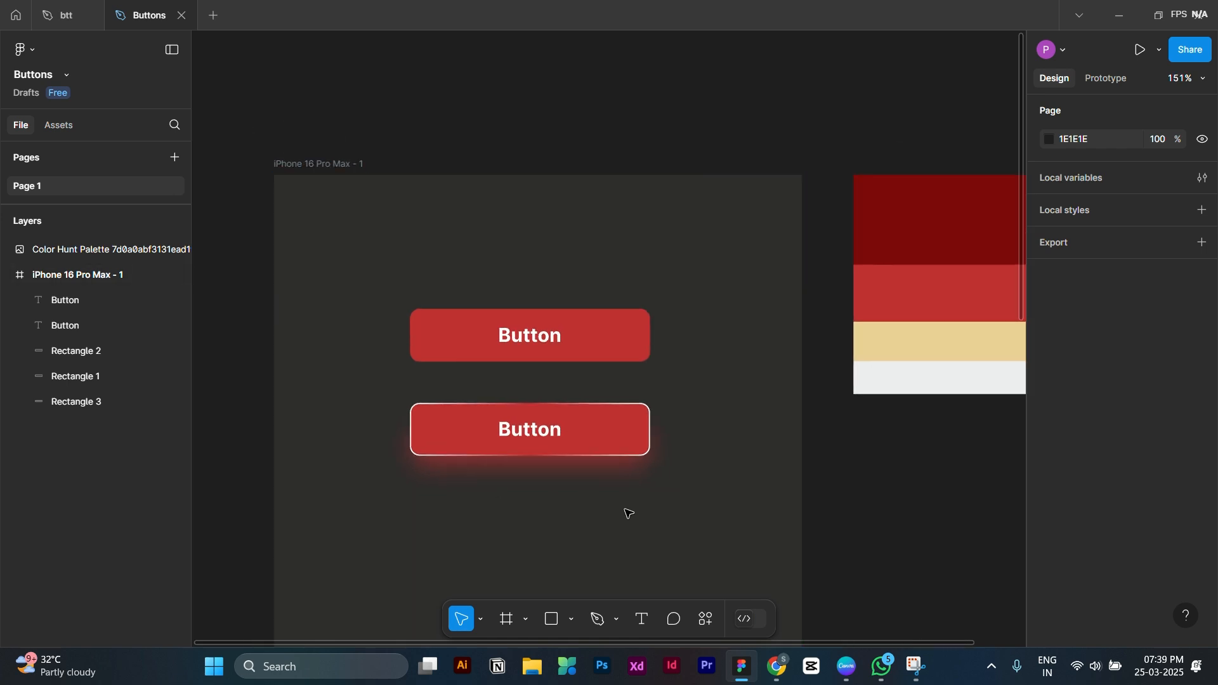
click(580, 350)
click(529, 560)
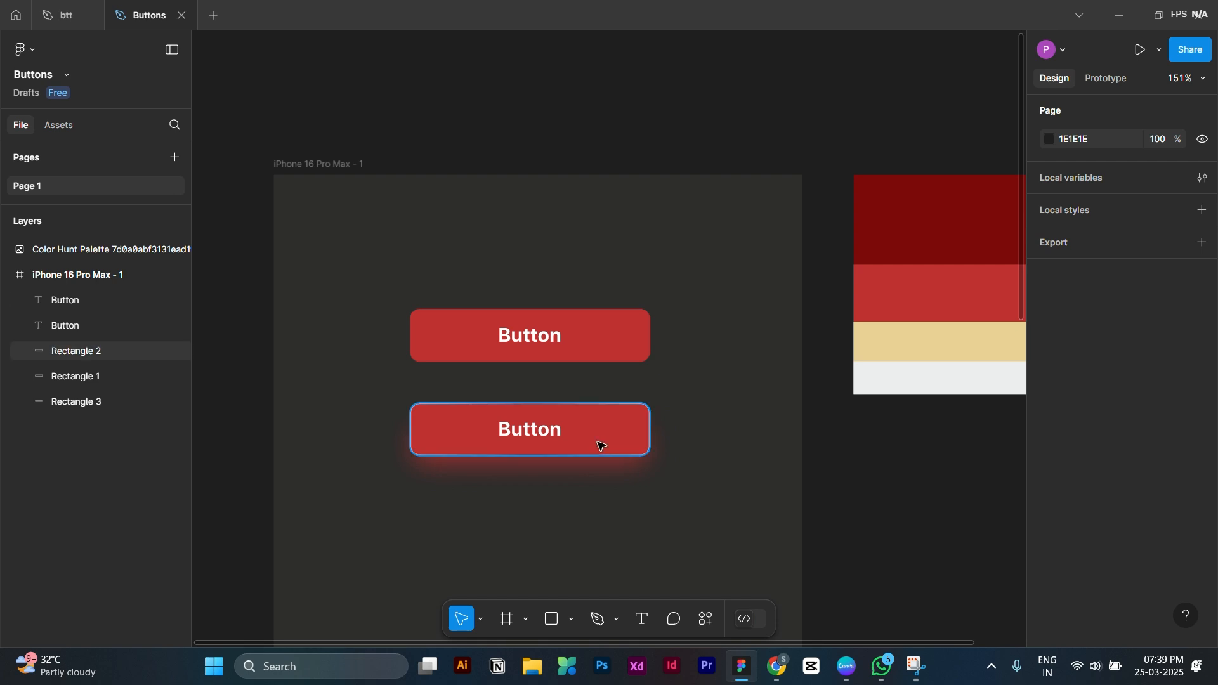
Duplicate the plain red button with its label and place the copy below the outlined glowing button
drag(365, 297, 539, 526)
click(394, 562)
scroll(381, 508, down, 2)
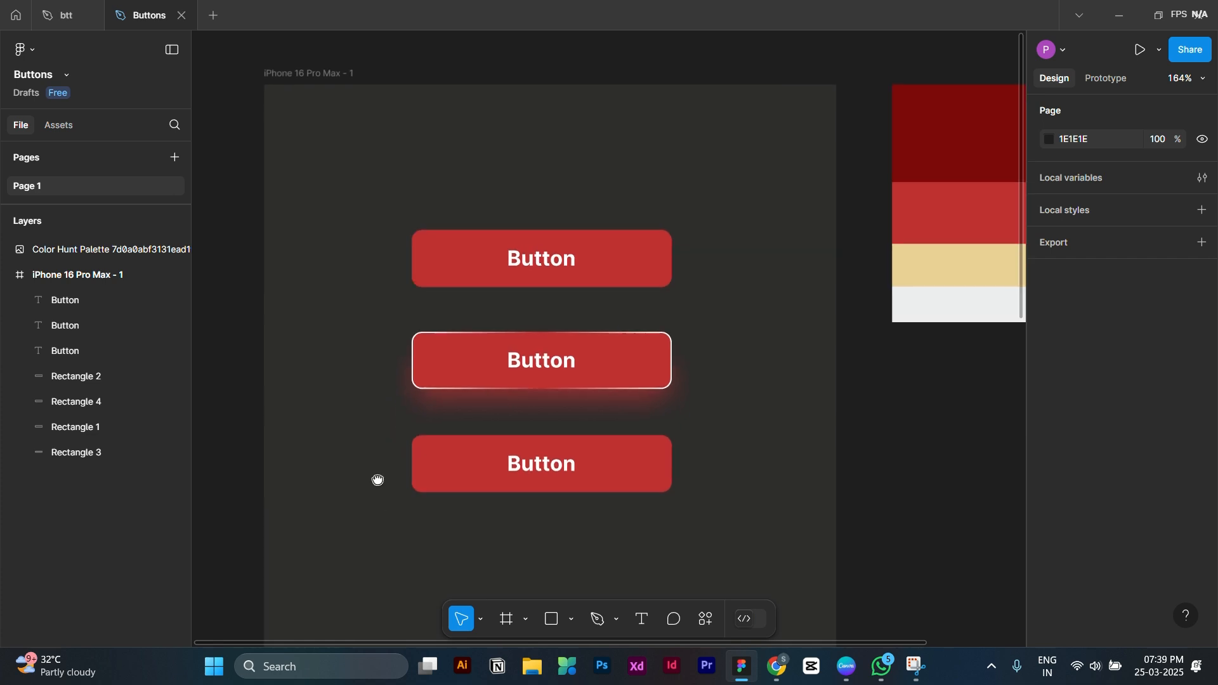
ctrl+scroll(489, 533, up, 2)
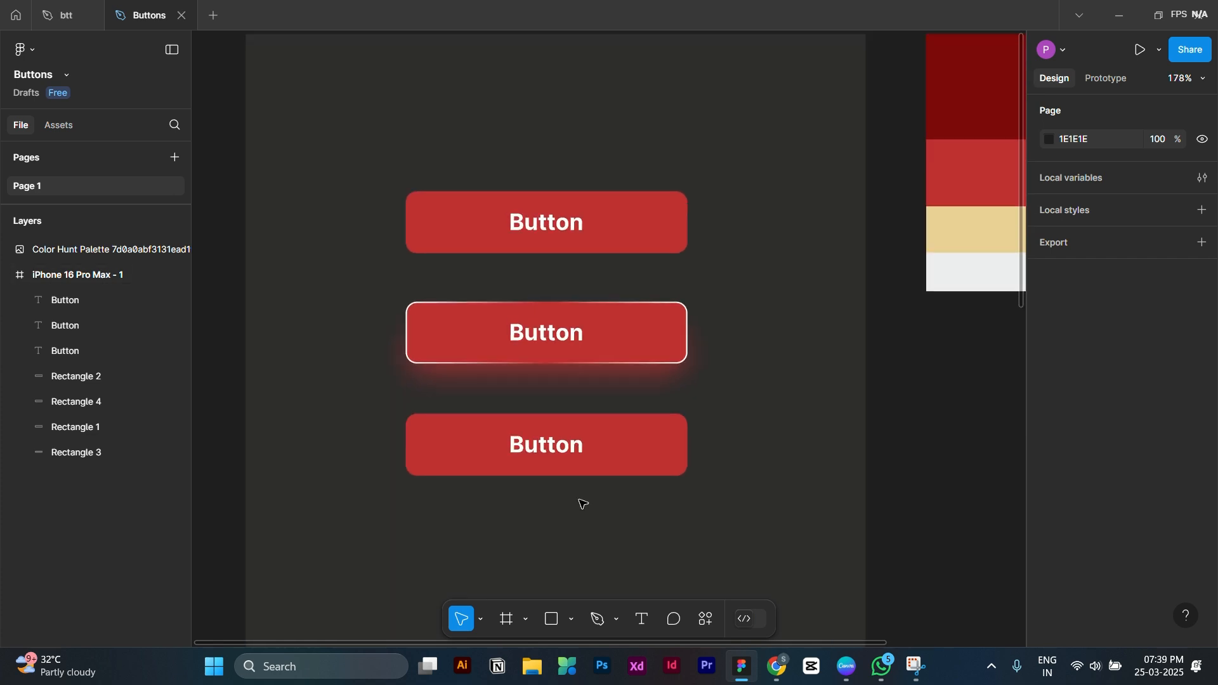
click(640, 236)
click(656, 345)
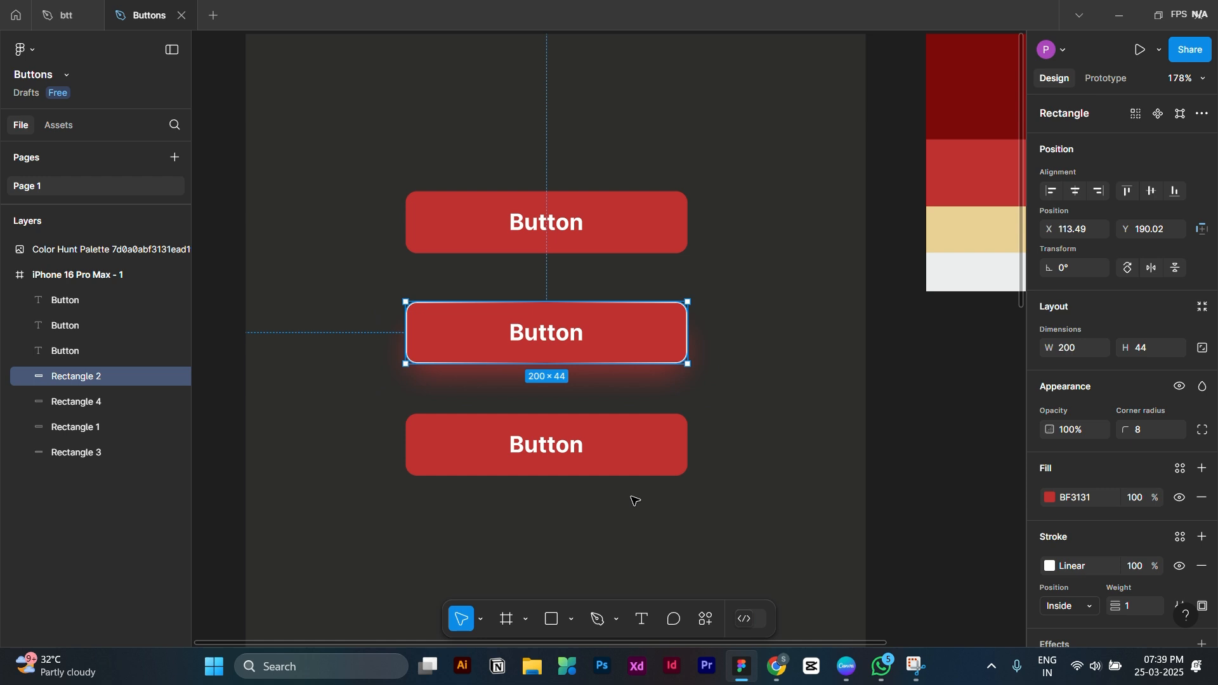
click(635, 462)
click(439, 575)
ctrl+scroll(550, 498, up, 2)
Give the lowest button's rectangle a BF3131 stroke and remove its fill
click(624, 459)
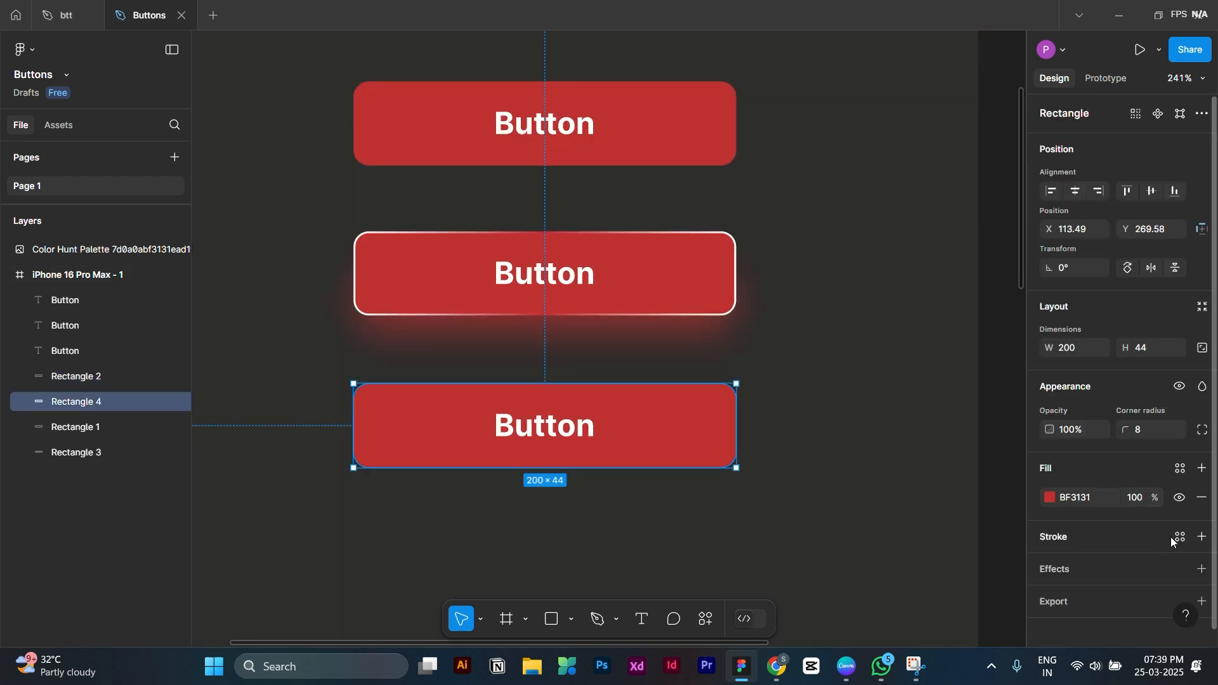
click(1202, 537)
click(1051, 565)
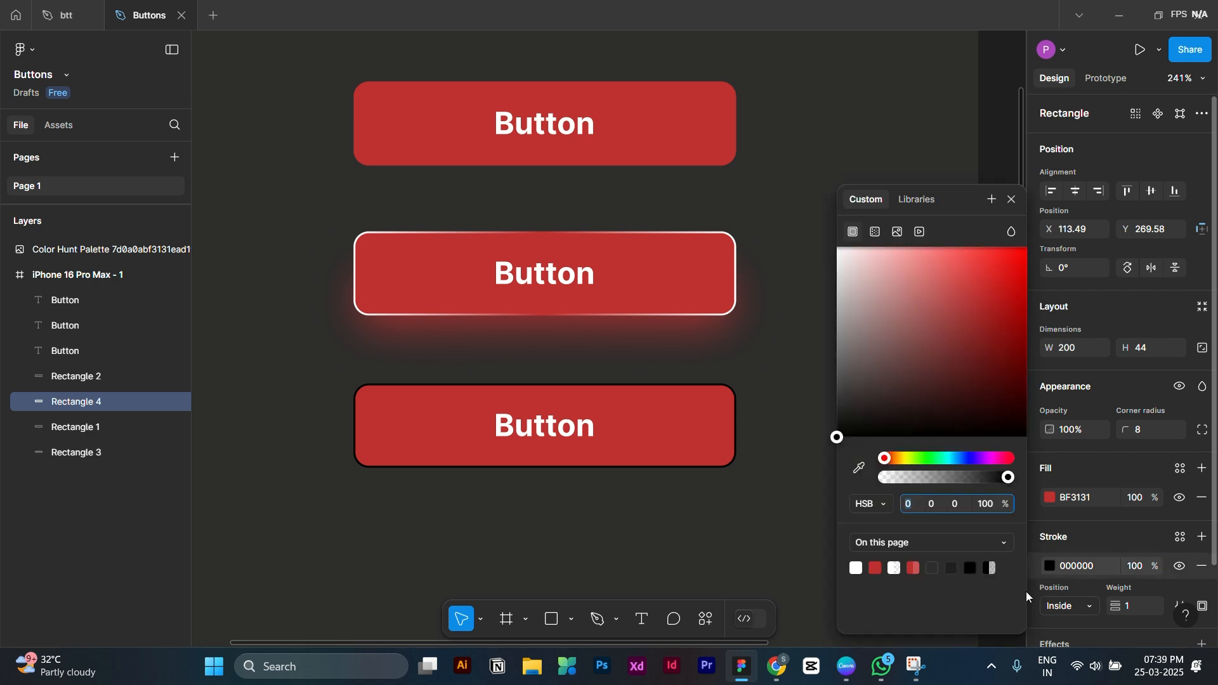
click(877, 567)
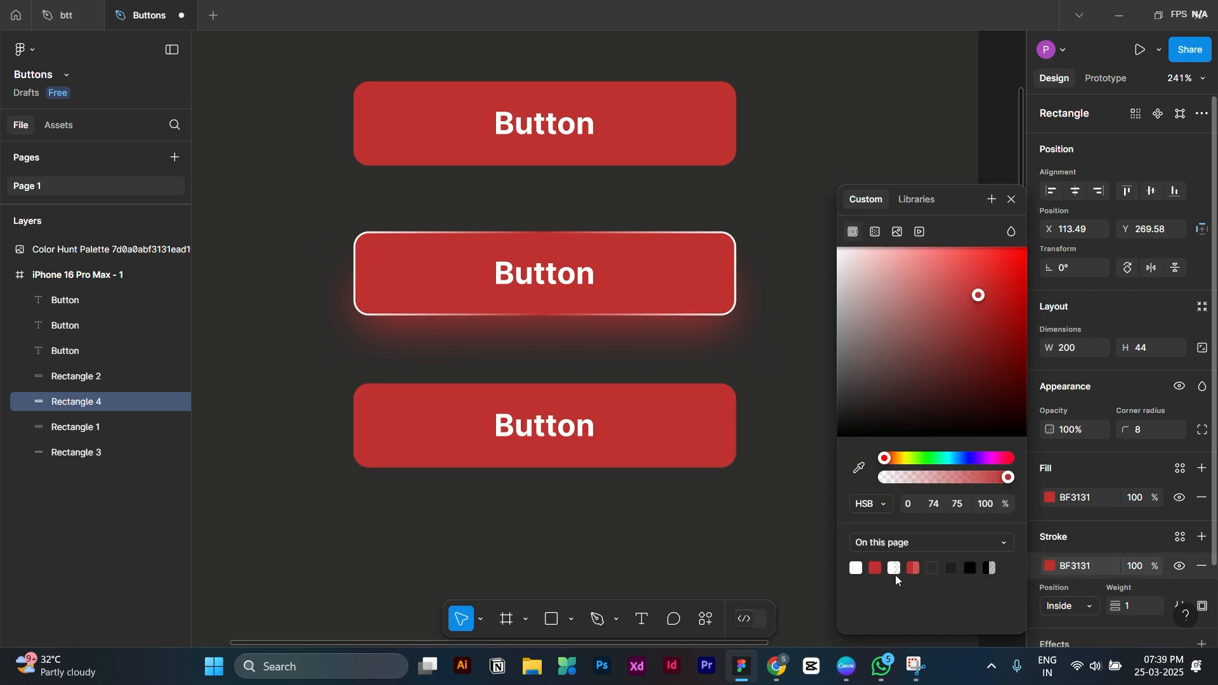
click(860, 468)
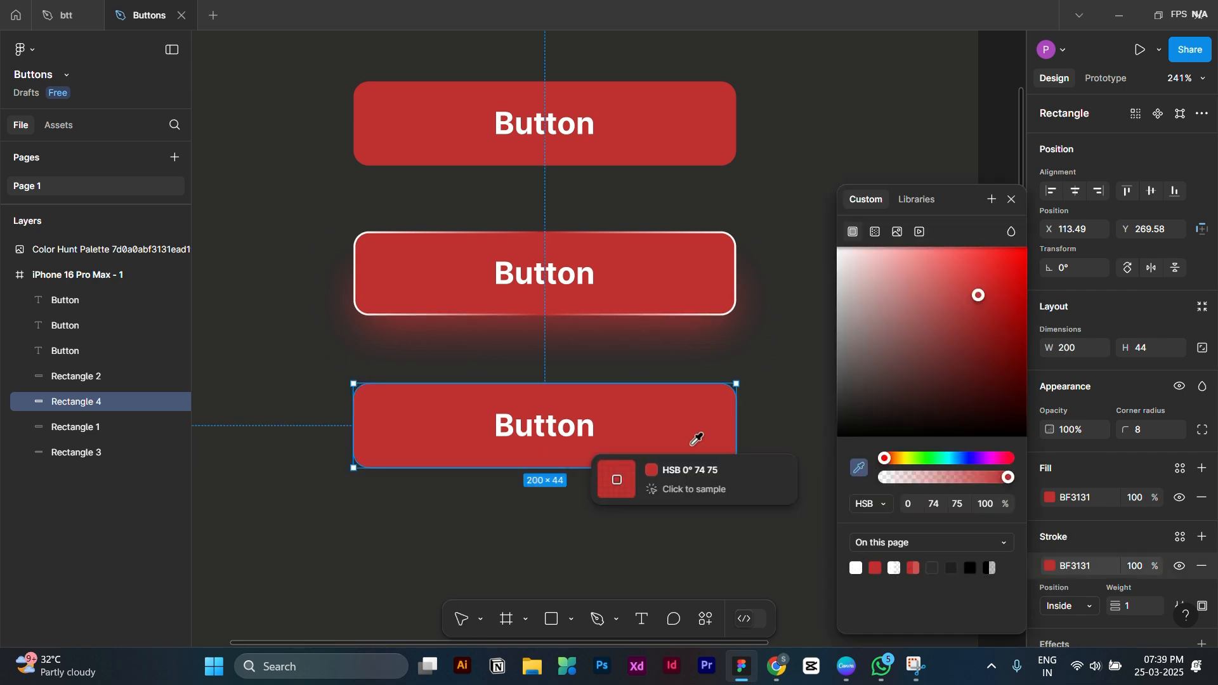
click(1201, 498)
Change the fill of the lowest button's label to the red BF3131
click(516, 451)
click(544, 437)
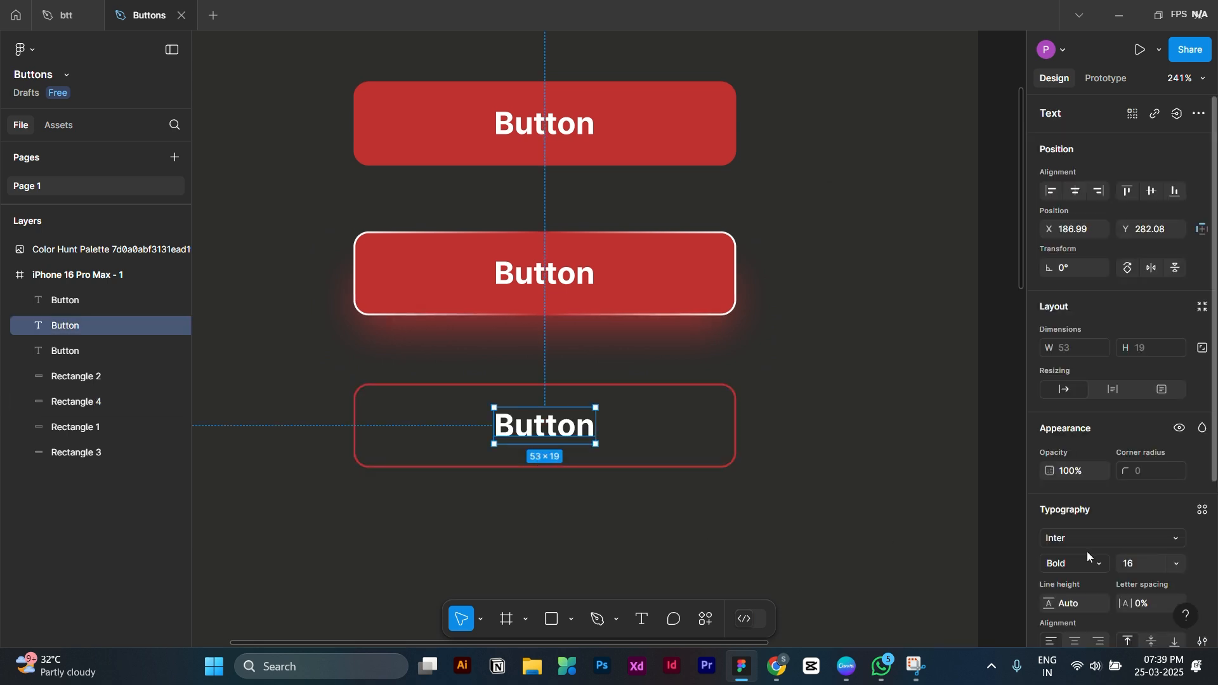
scroll(1087, 551, down, 3)
click(1048, 552)
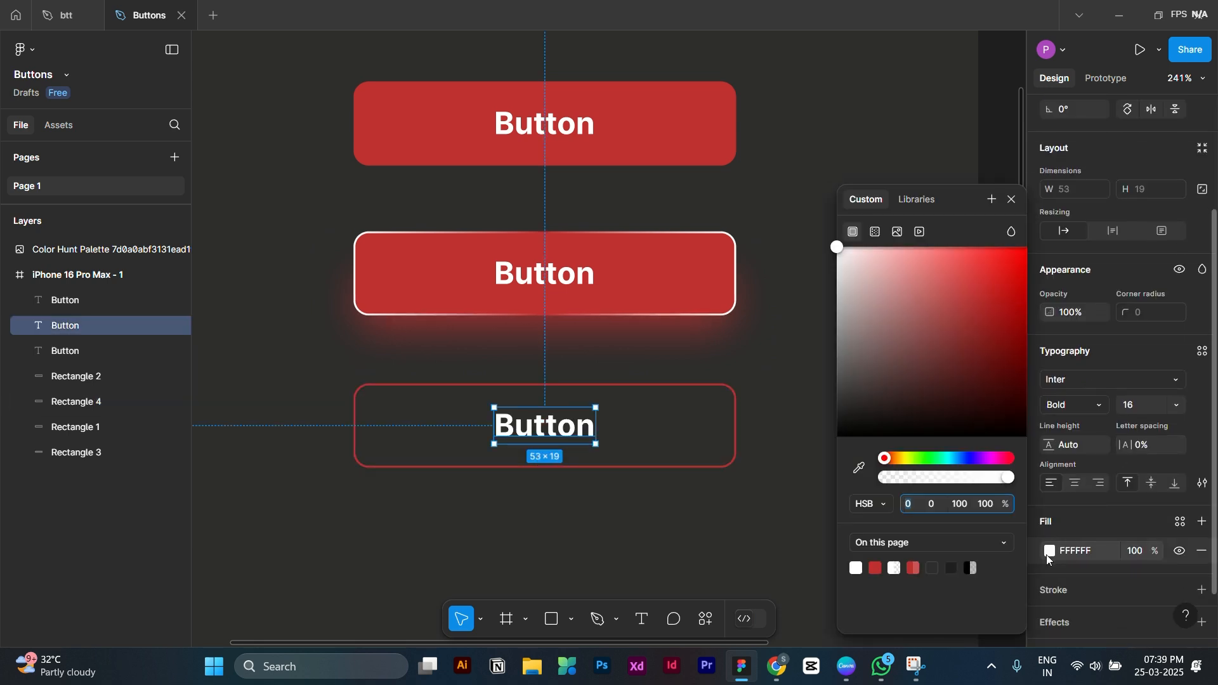
click(883, 567)
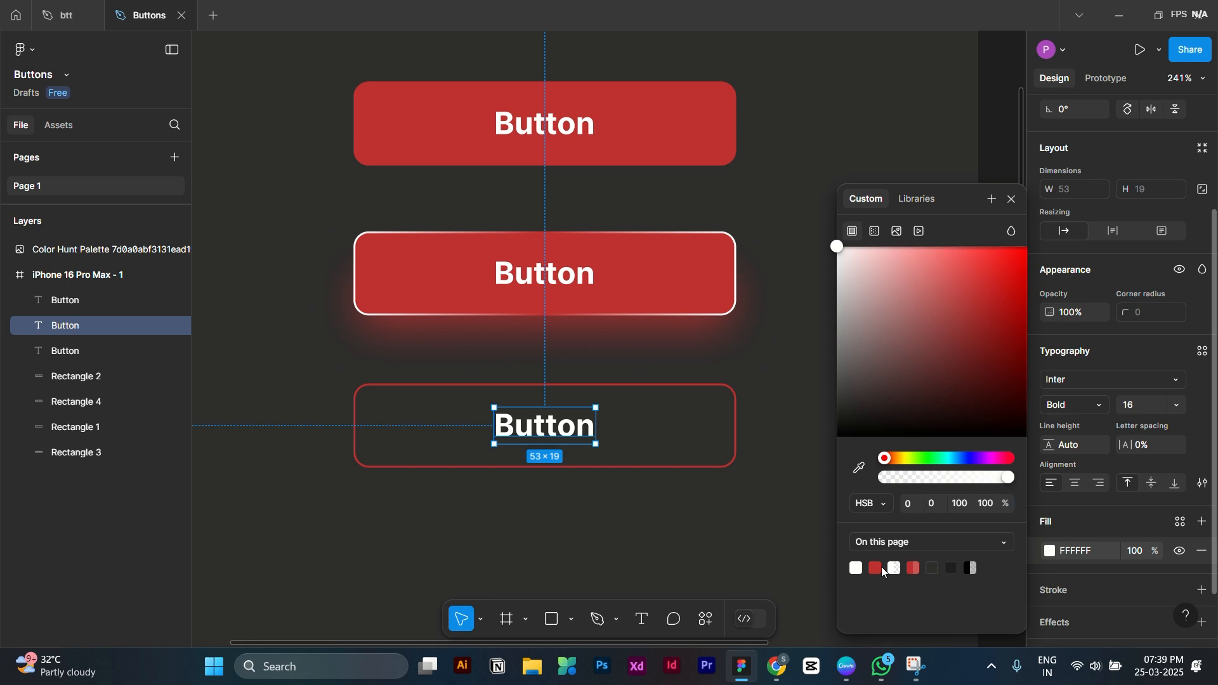
click(876, 567)
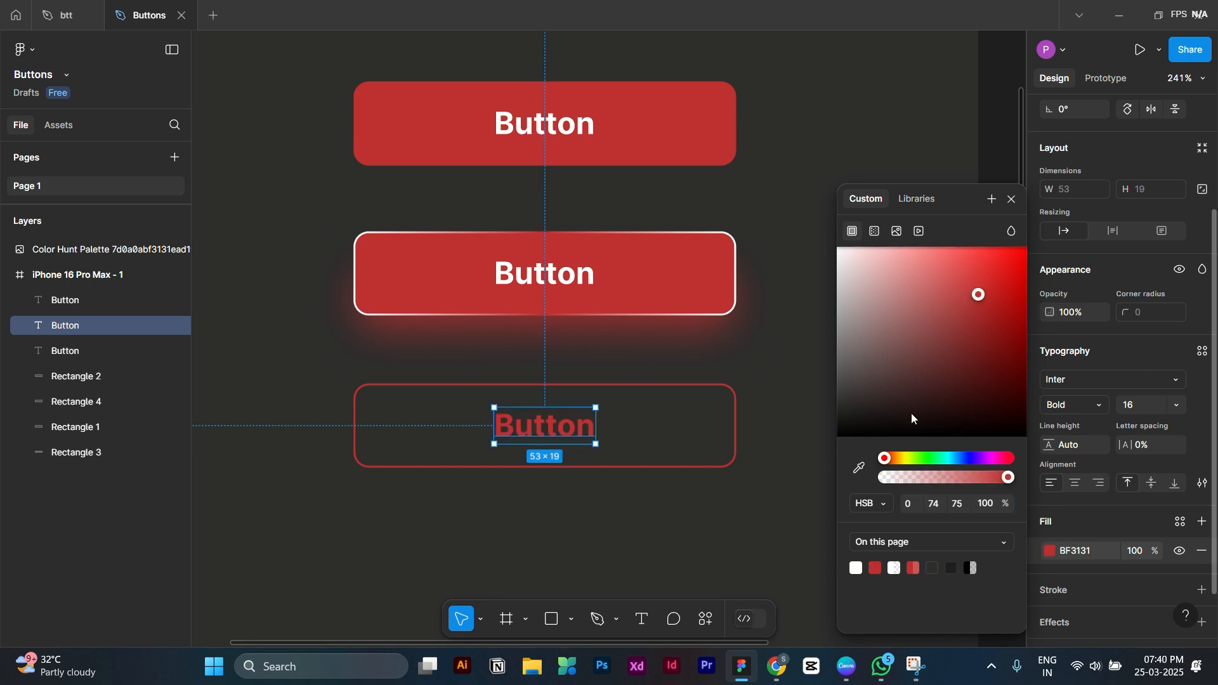
click(860, 469)
click(688, 272)
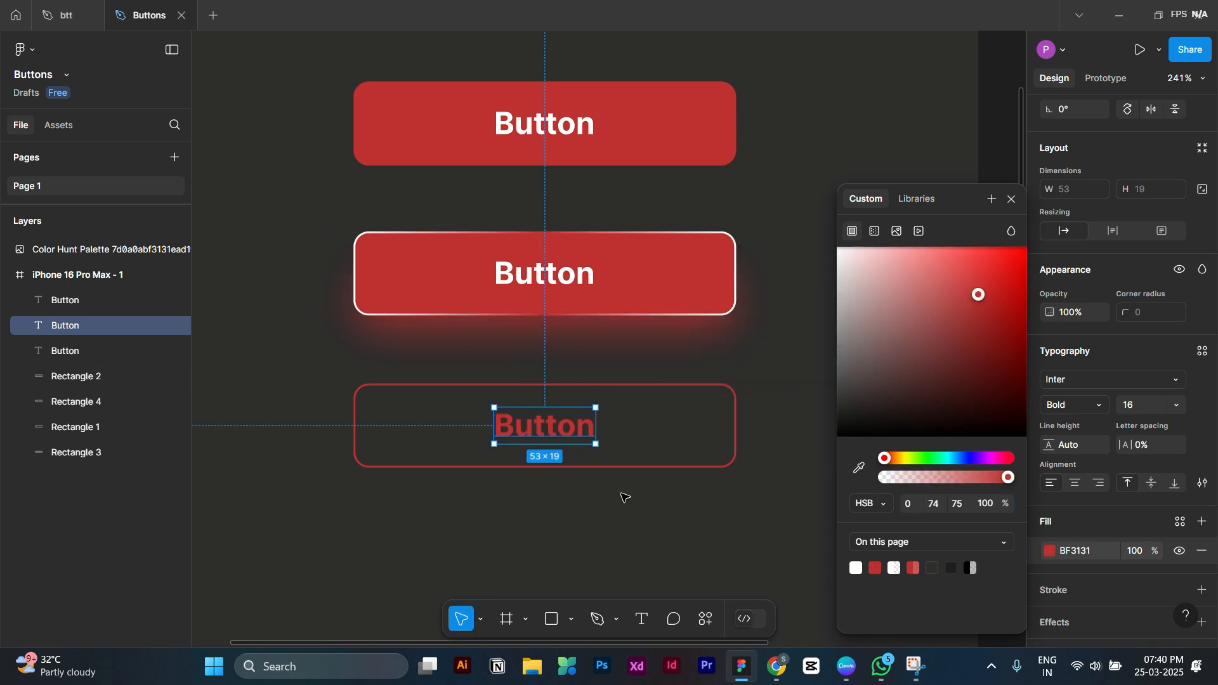
click(630, 533)
scroll(630, 533, down, 5)
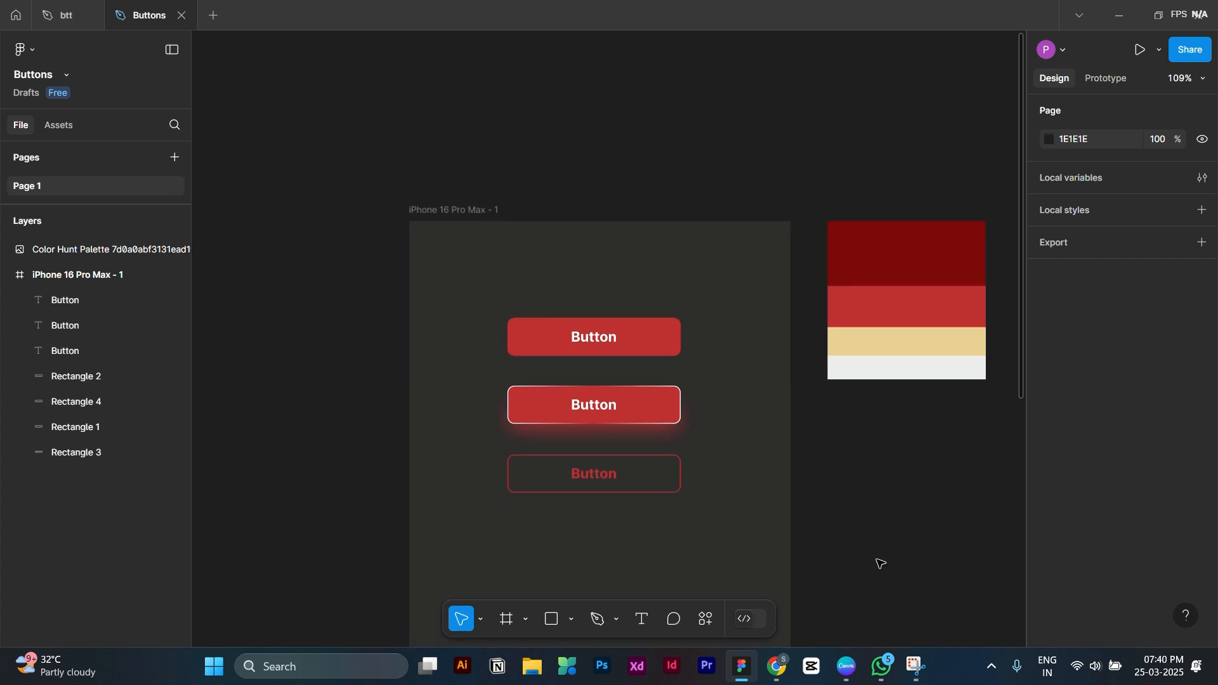
scroll(880, 563, down, 1)
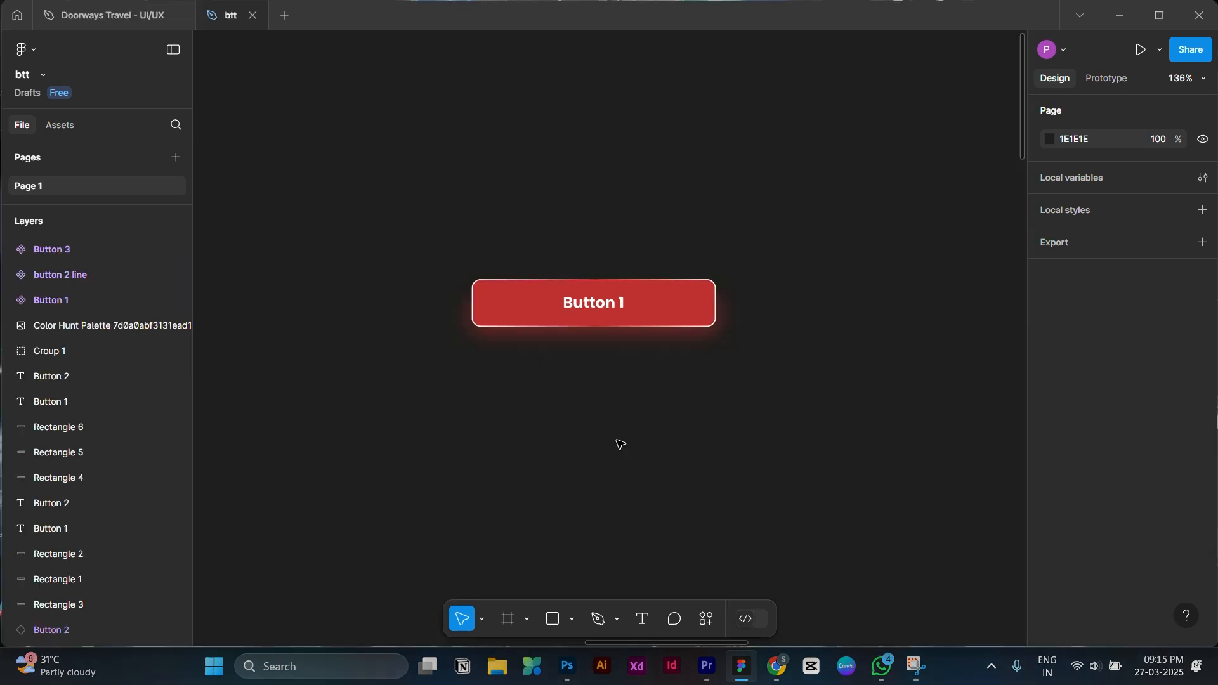
Turn the glowing button's label and two rectangles into a single component in the btt file
drag(401, 263, 738, 387)
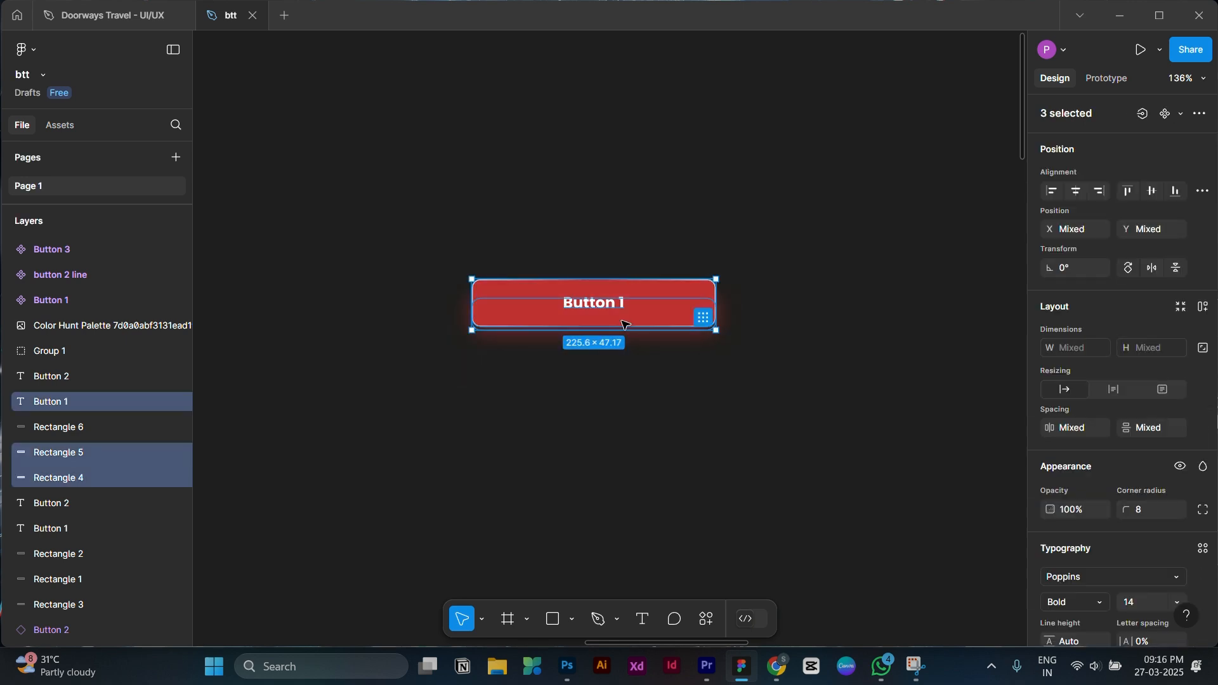
click(1165, 114)
click(388, 194)
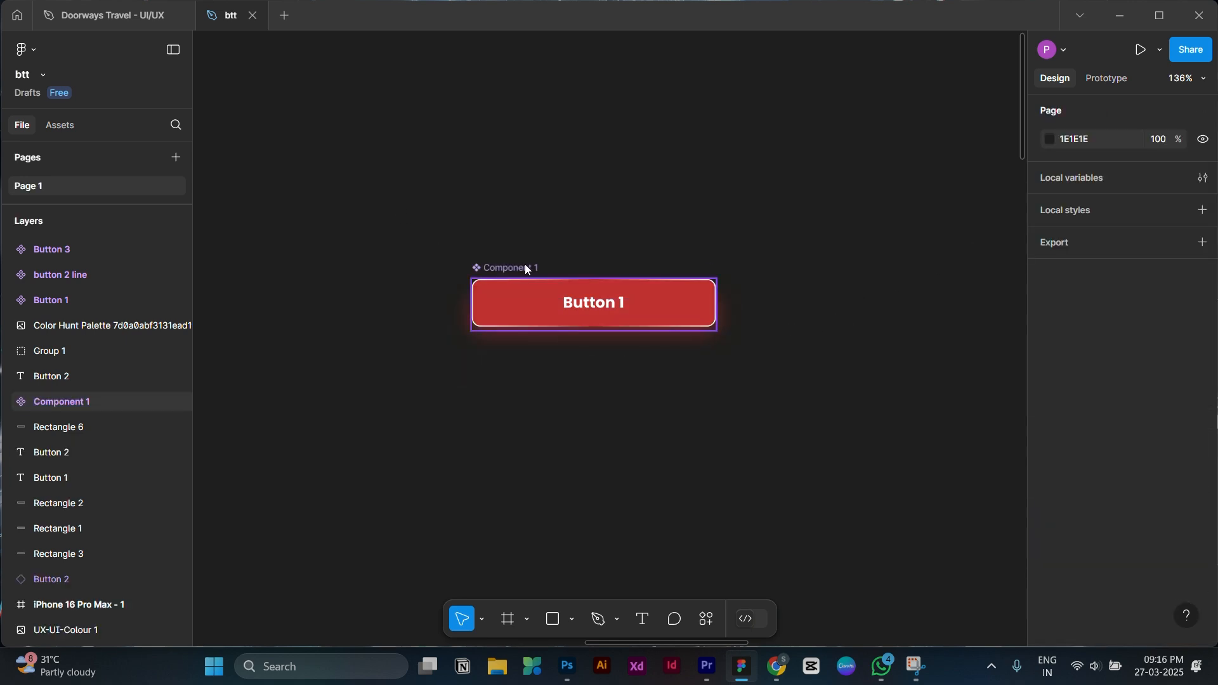
Rename the new component as "gLOW button"
click(527, 268)
double_click(529, 268)
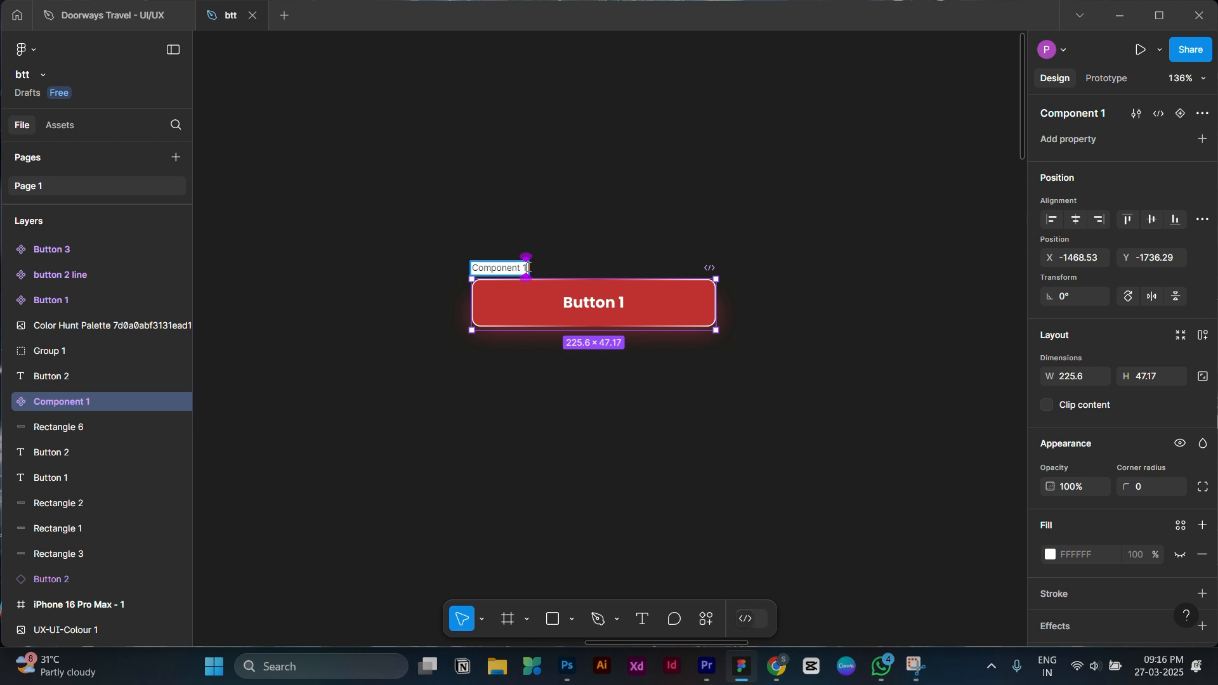
double_click(521, 266)
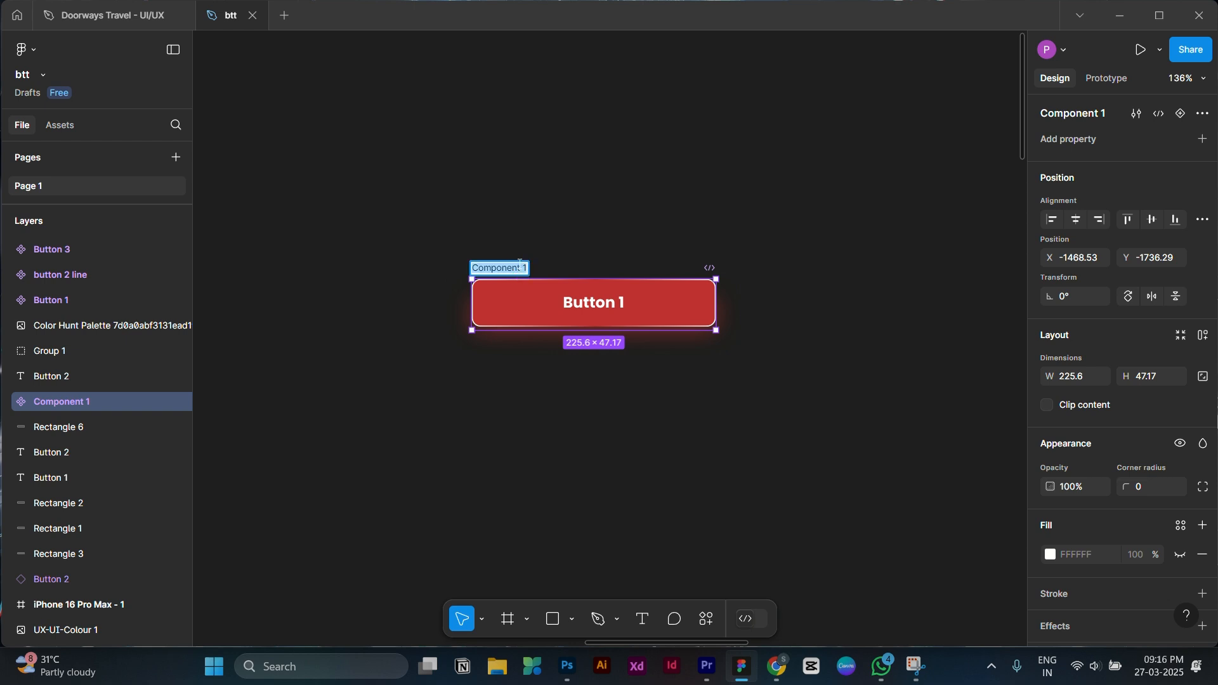
text(gLOW button)
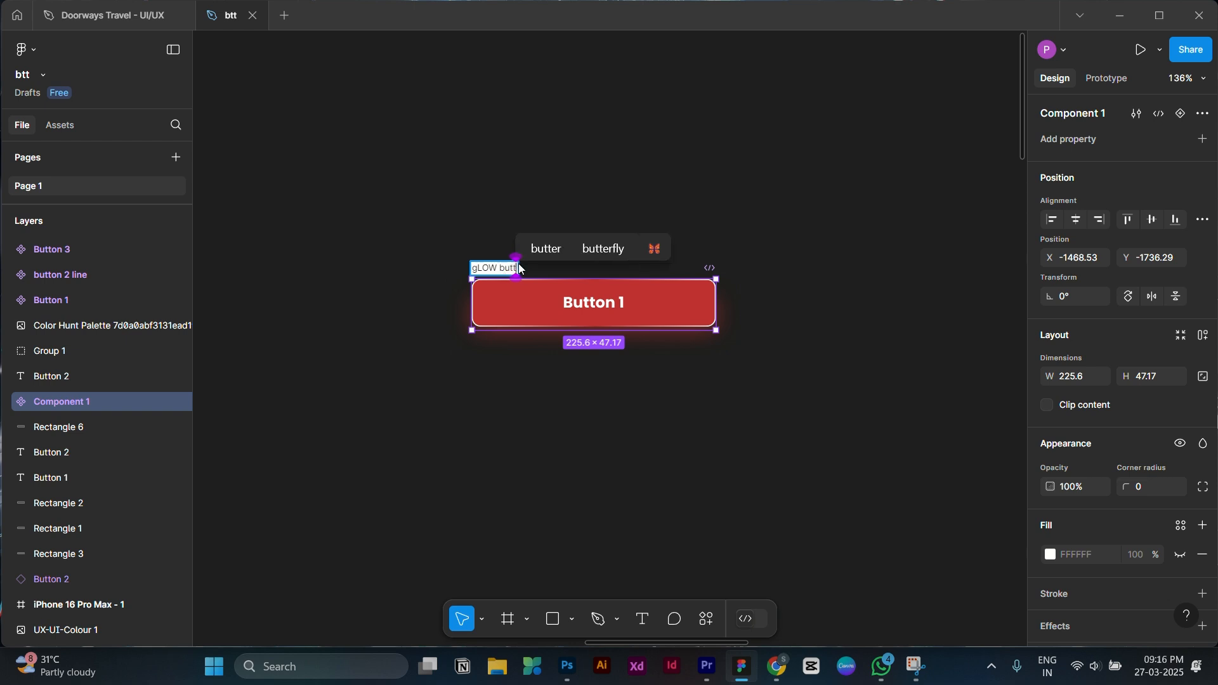
click(304, 333)
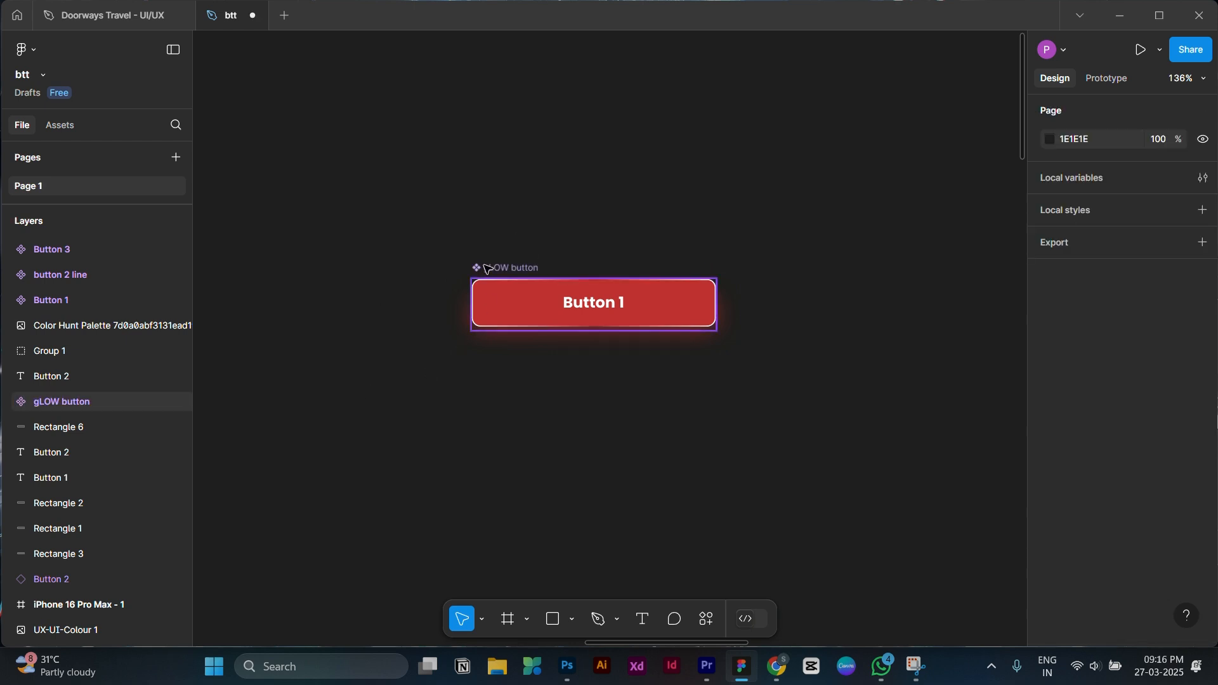
Add two variants to the gLOW button component
click(535, 269)
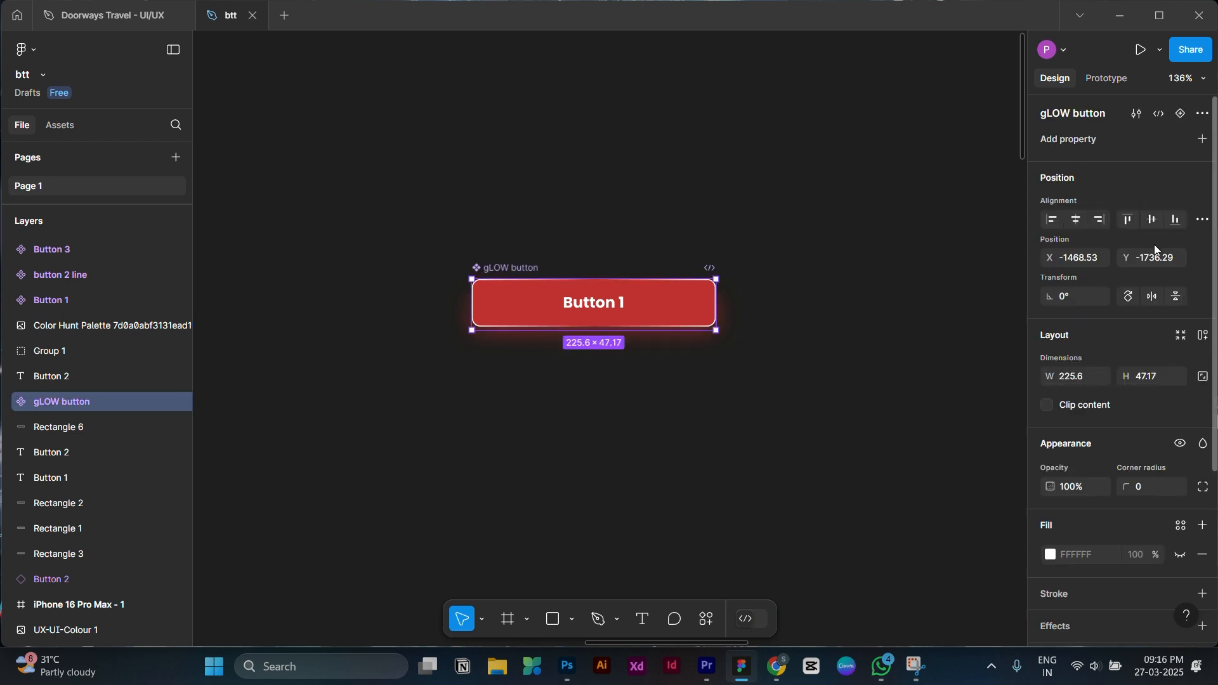
click(1180, 112)
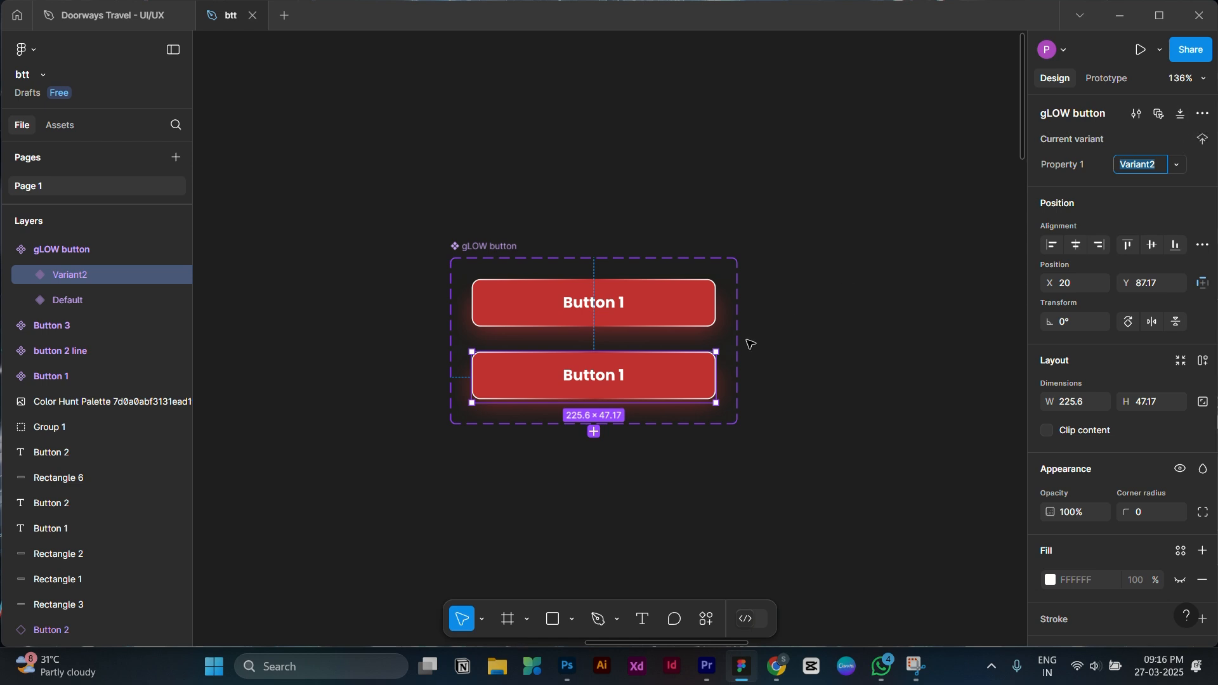
click(595, 433)
click(365, 478)
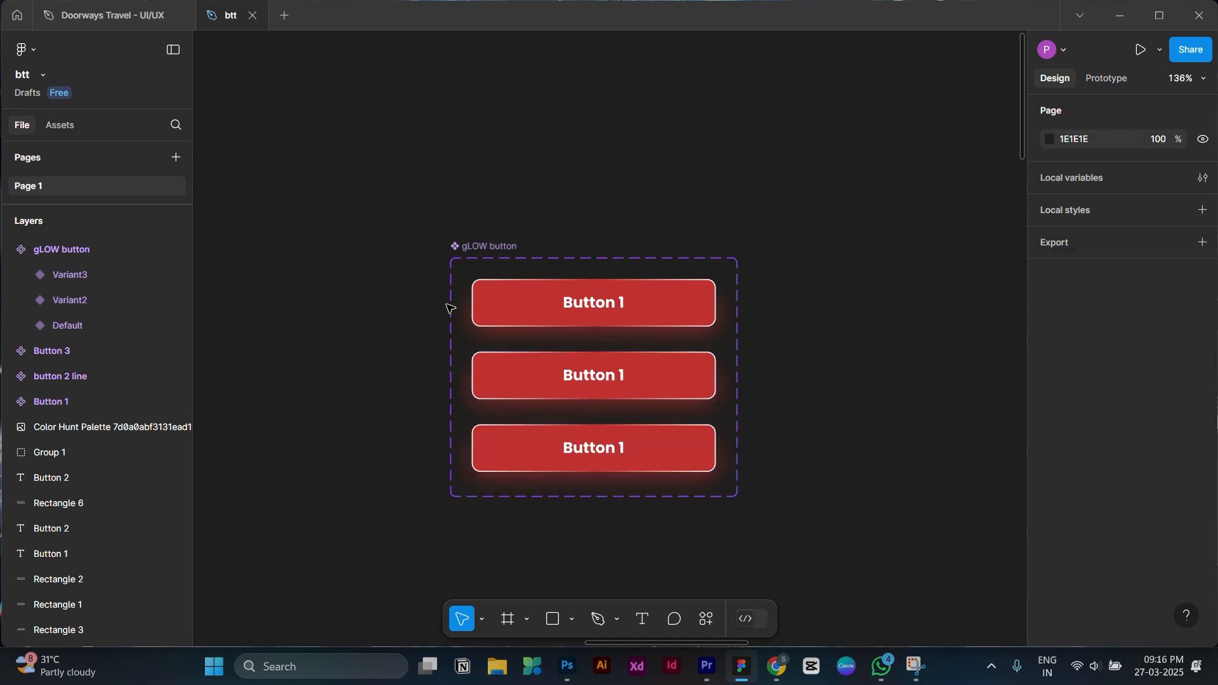
Hide the blurred glow layer, Rectangle 4, in the Default variant of the gLOW button
ctrl+scroll(449, 307, up, 3)
click(544, 303)
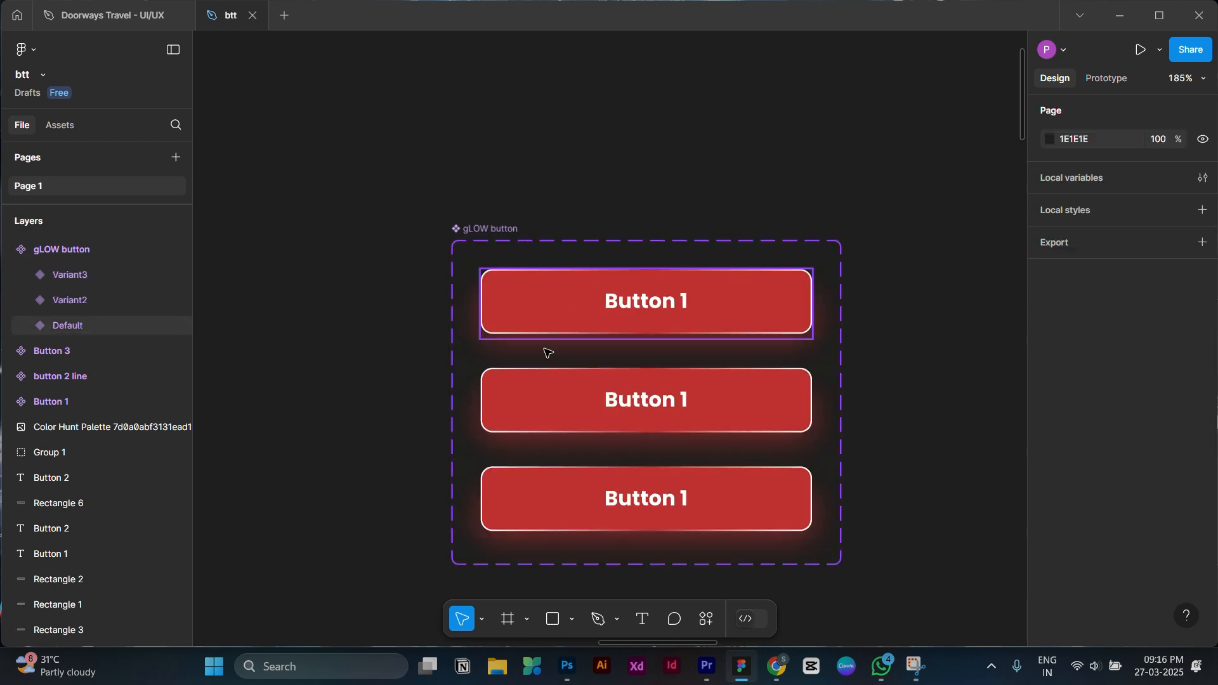
click(26, 326)
click(85, 374)
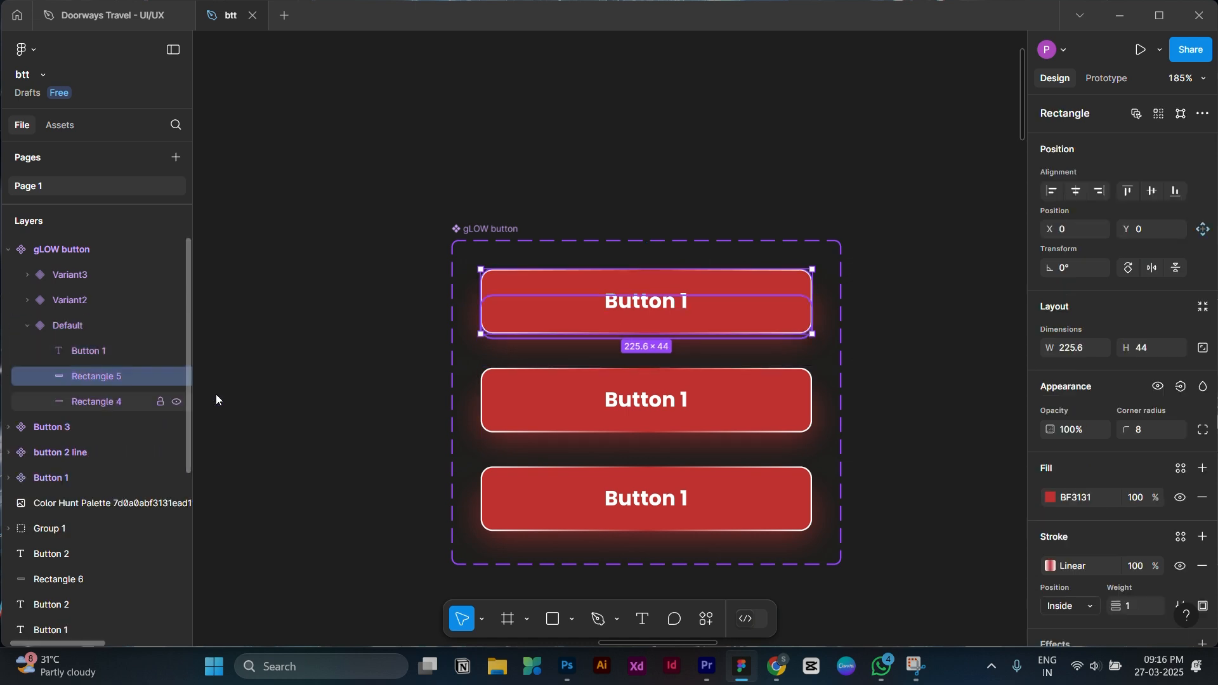
click(52, 401)
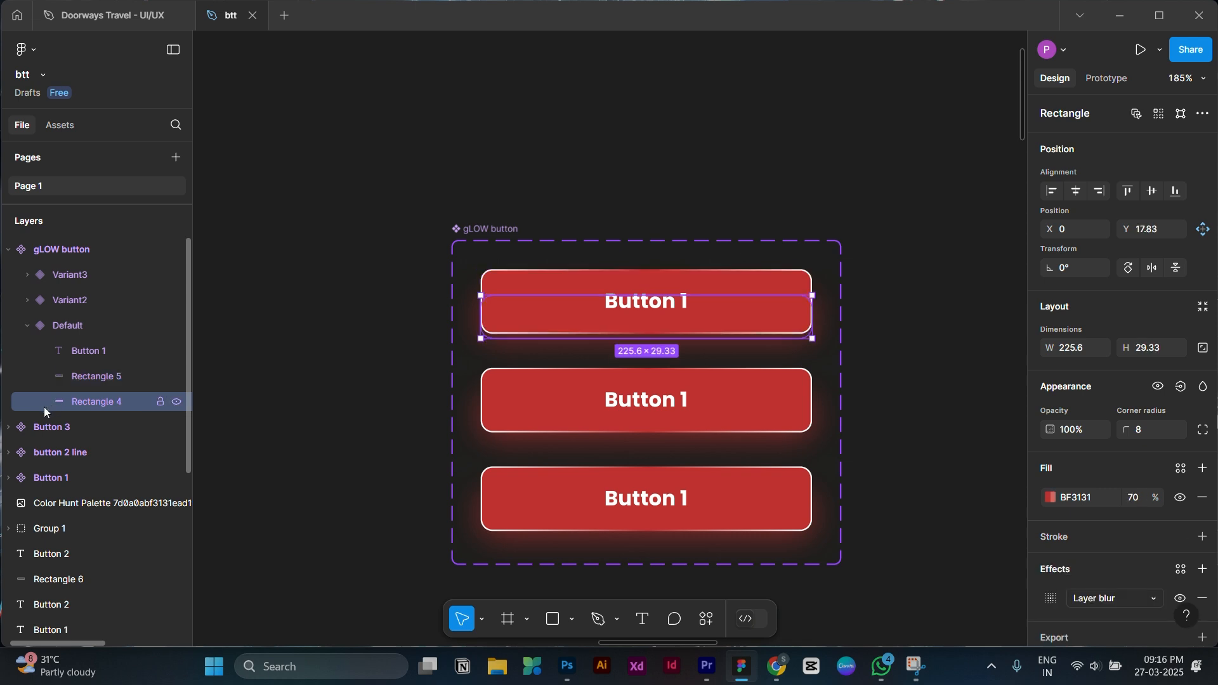
click(175, 403)
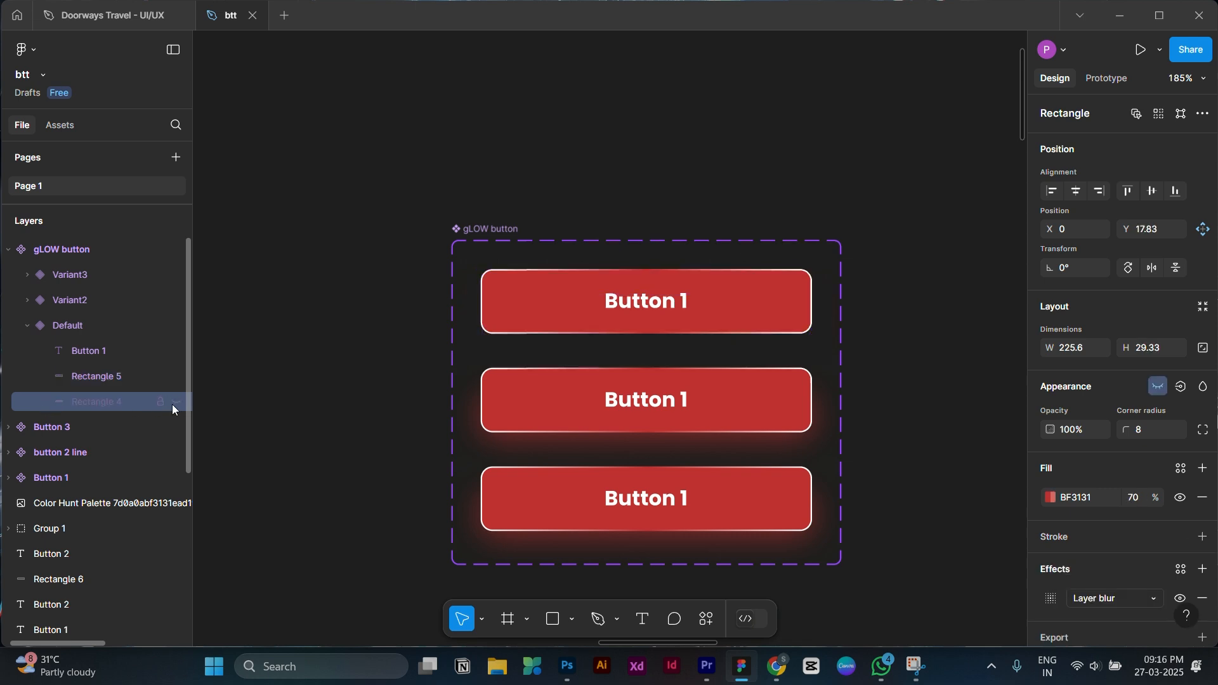
Remove the linear gradient stroke from Rectangle 5 in the Default variant
click(90, 378)
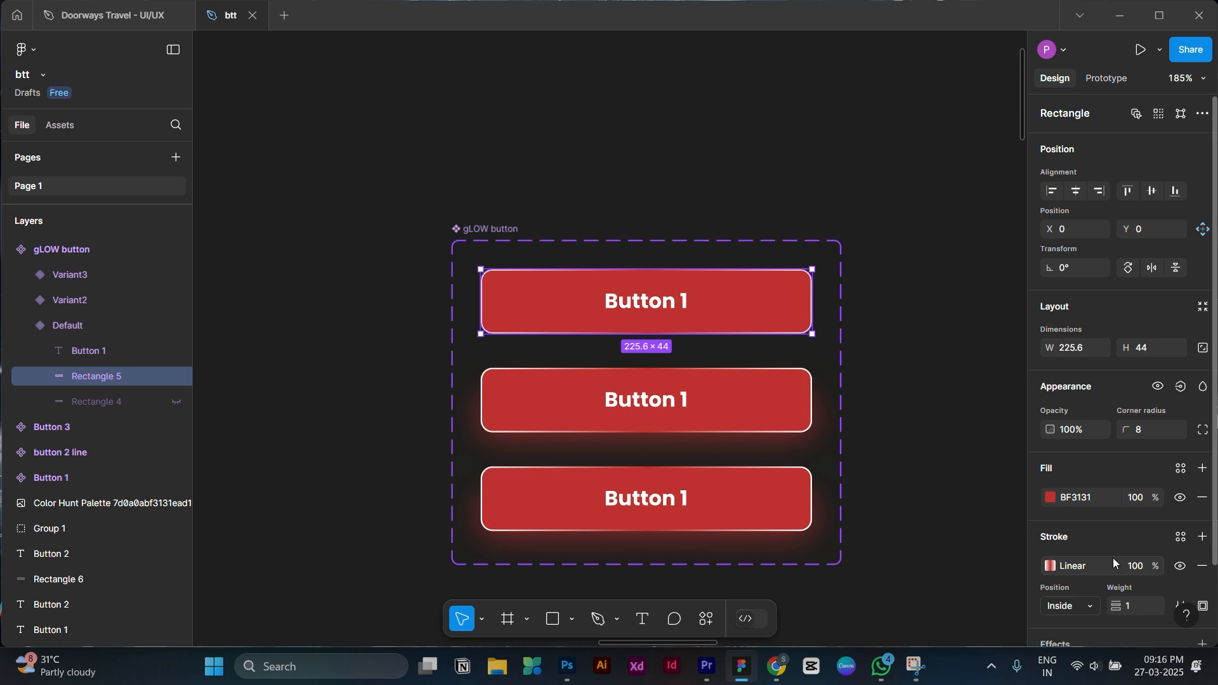
scroll(1136, 539, down, 3)
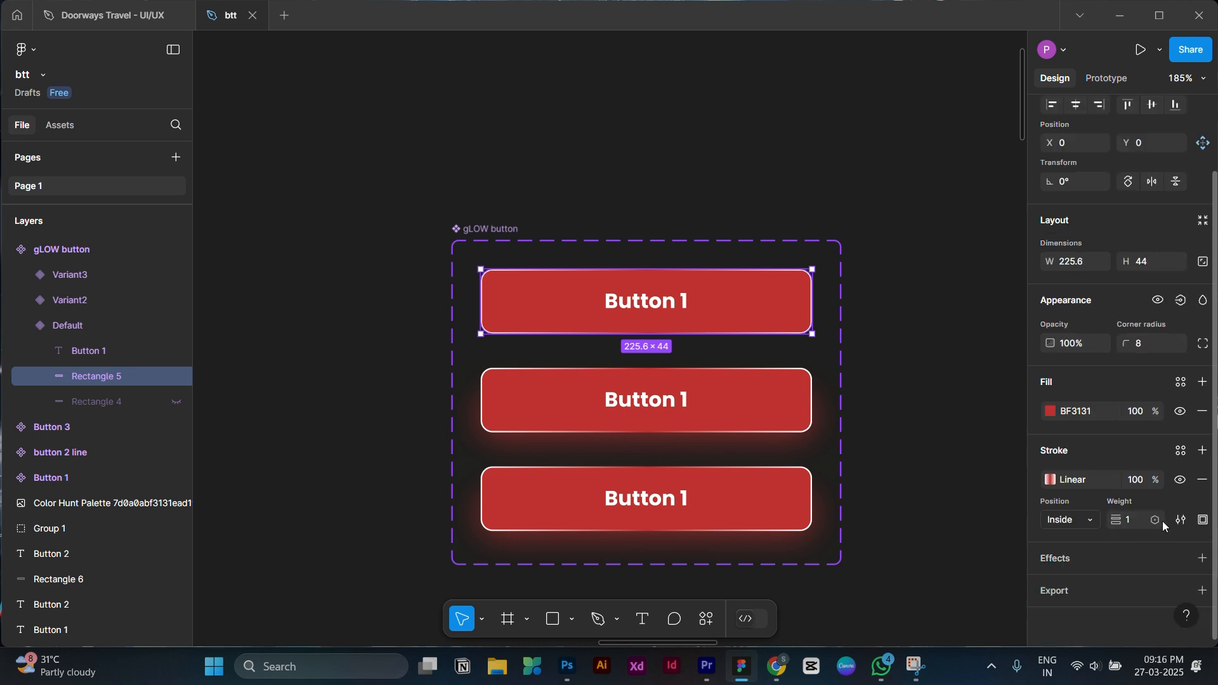
click(1201, 487)
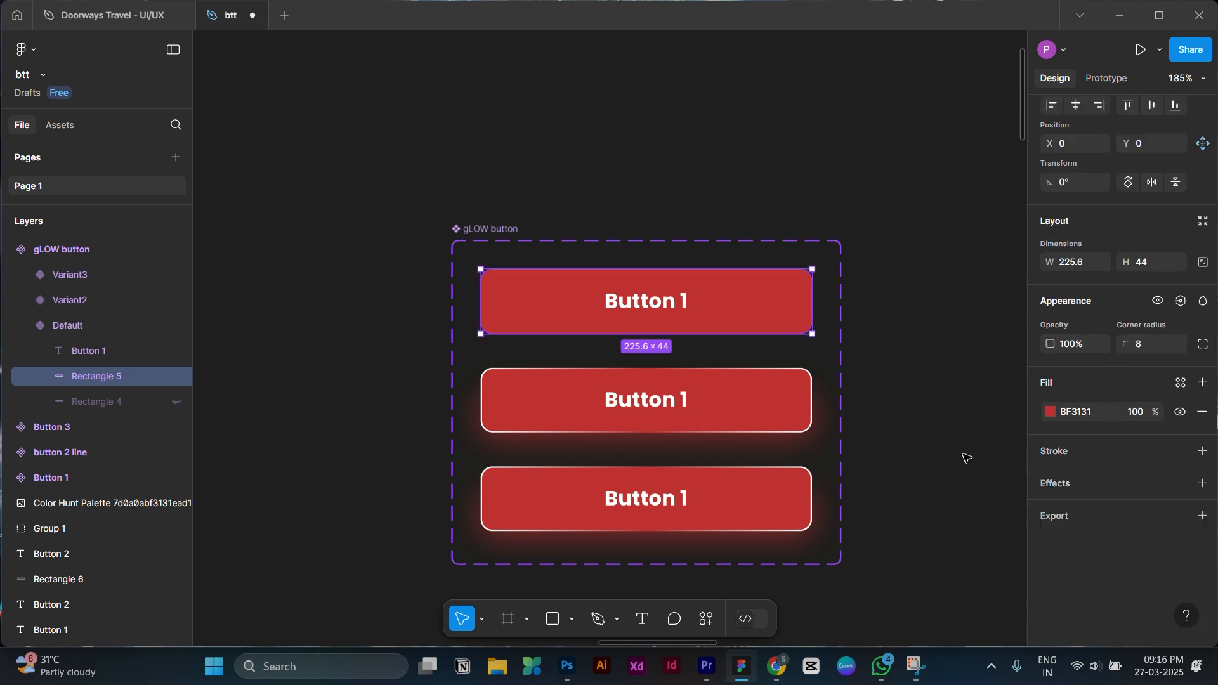
click(892, 457)
scroll(892, 457, down, 2)
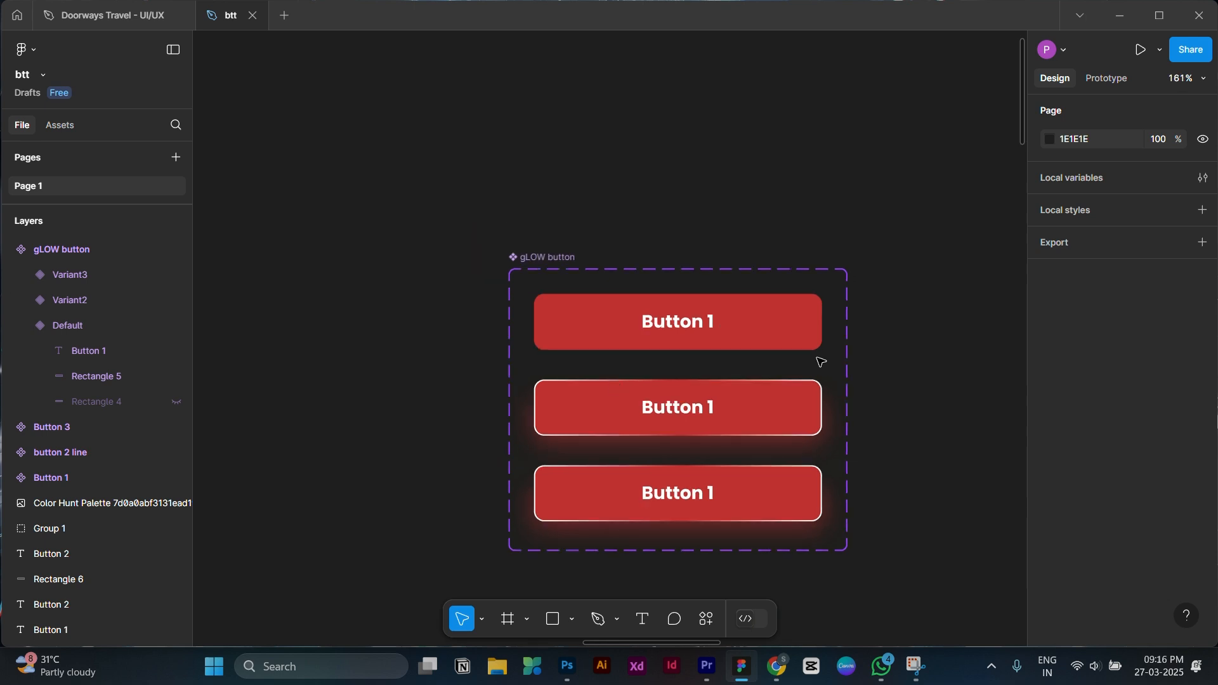
Hide the blurred glow layer, Rectangle 4, in Variant3 of the gLOW button
scroll(823, 372, up, 3)
click(634, 329)
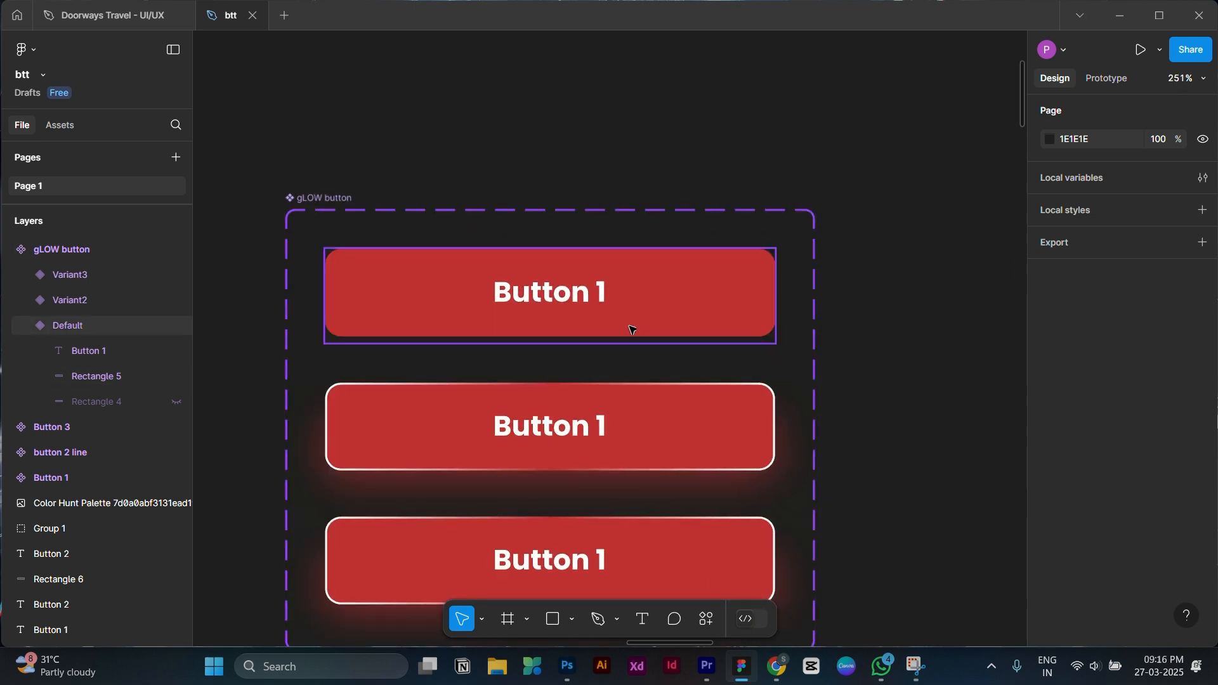
click(891, 394)
scroll(896, 392, down, 2)
scroll(898, 340, down, 2)
scroll(753, 482, up, 3)
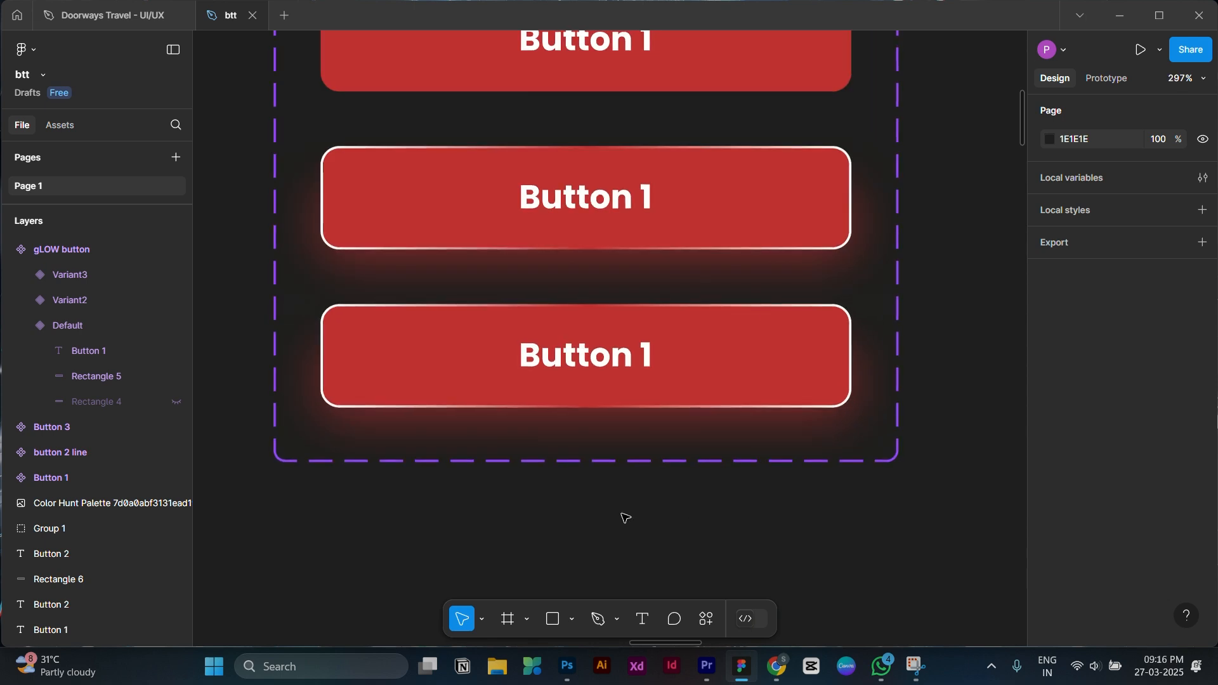
click(689, 390)
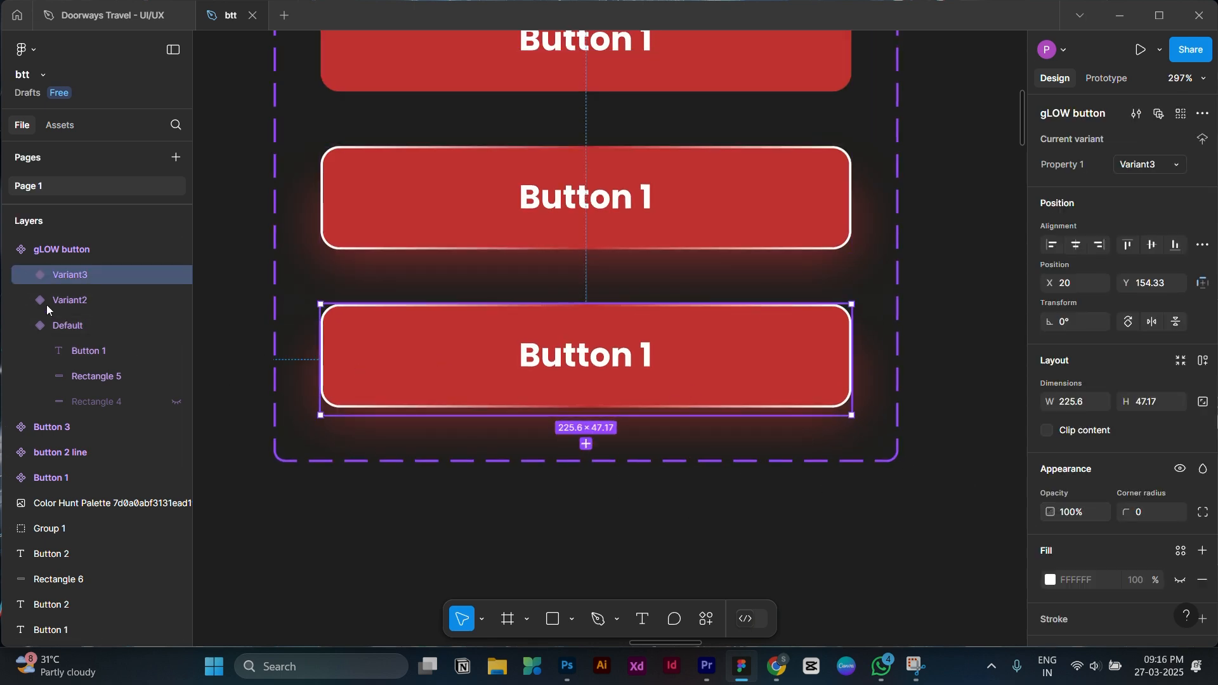
click(22, 276)
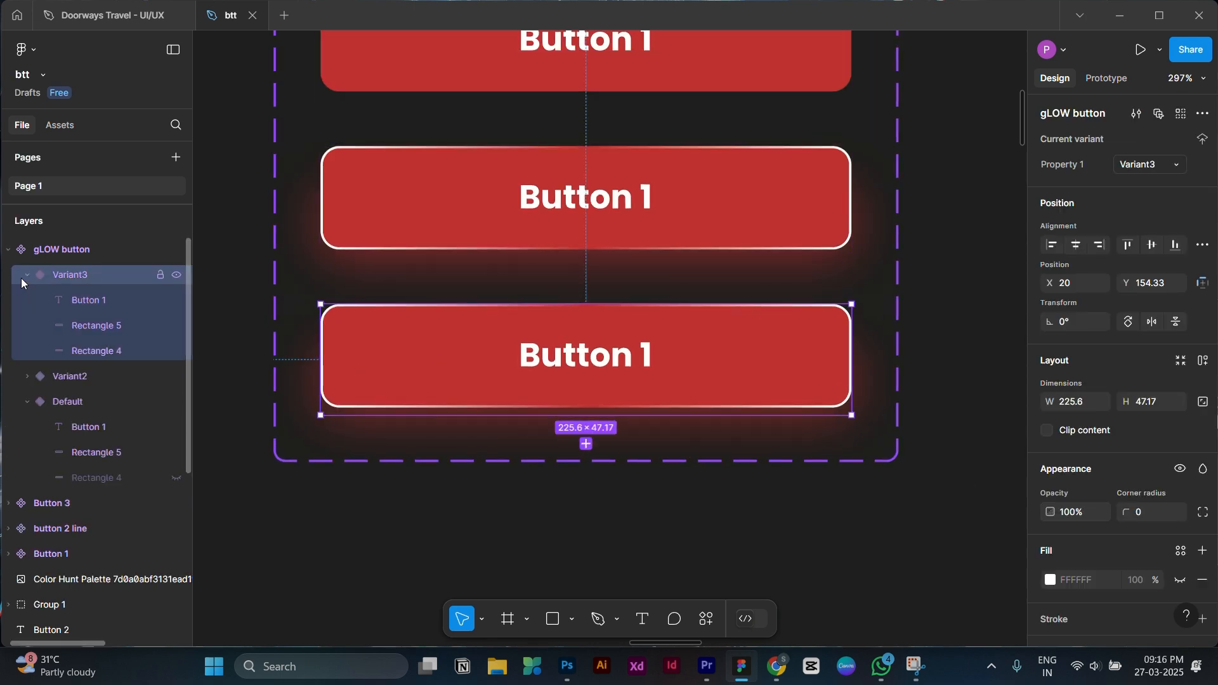
click(84, 353)
scroll(1159, 482, down, 1)
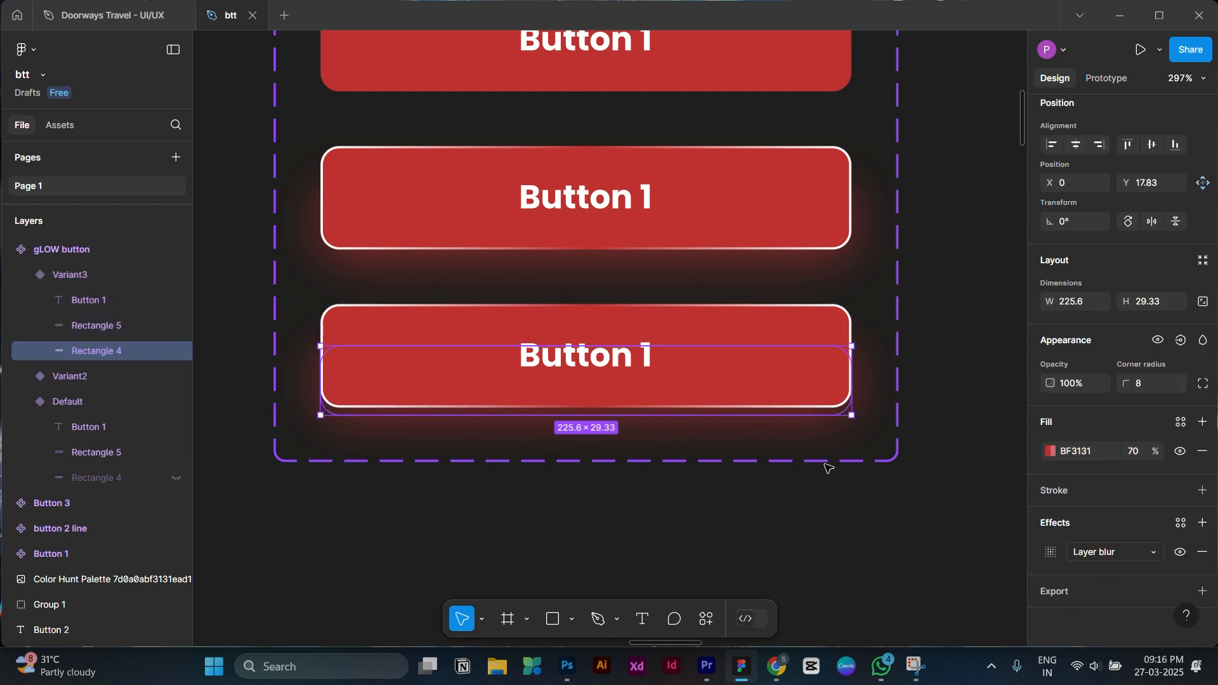
click(176, 352)
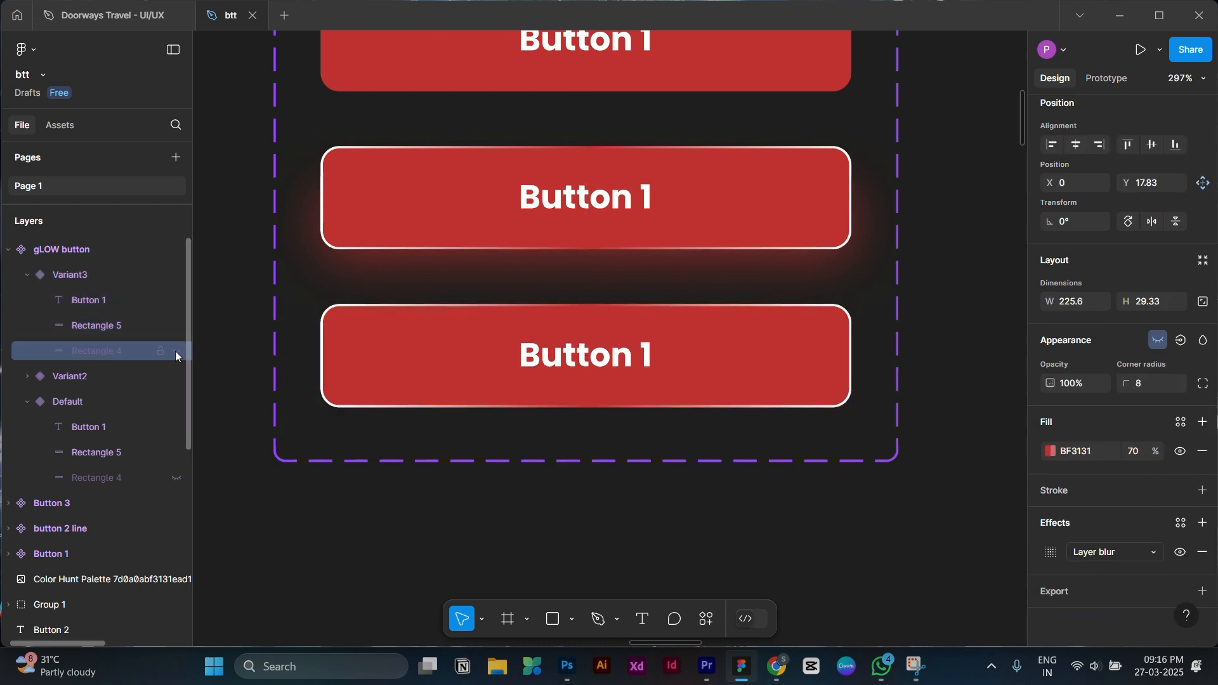
Replace the gradient stroke on Rectangle 5 in Variant3 with a solid white (FFFFFF) inside stroke of weight 1
click(120, 330)
click(1202, 520)
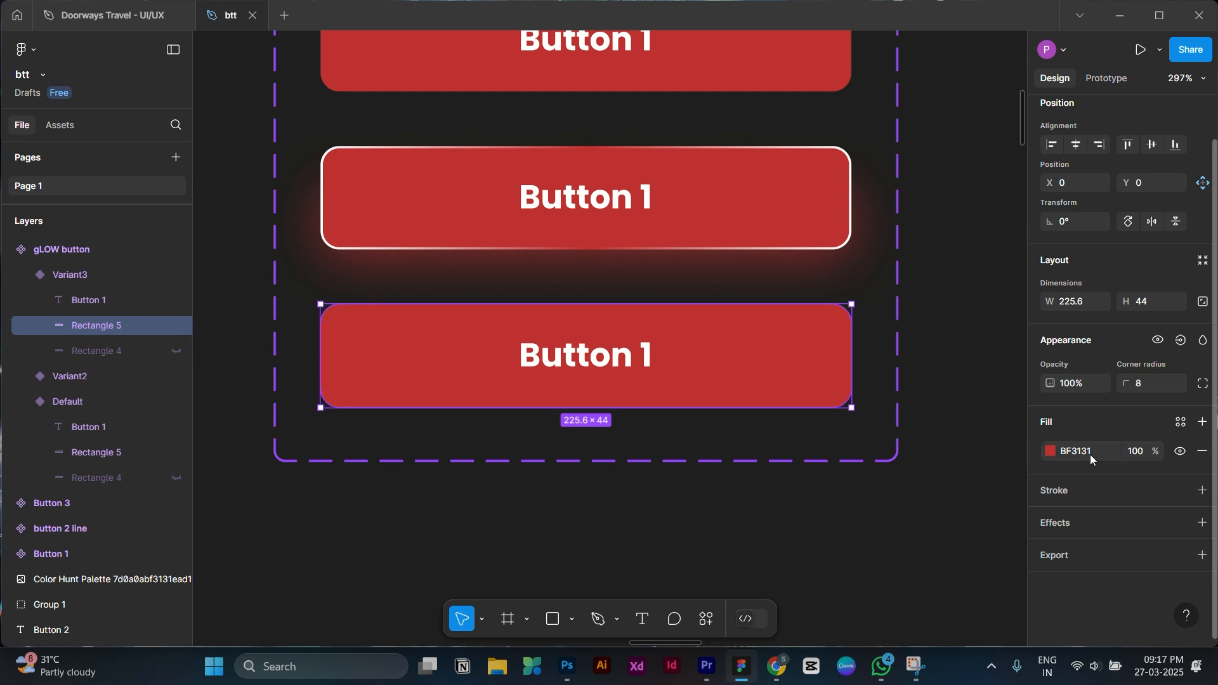
click(1202, 491)
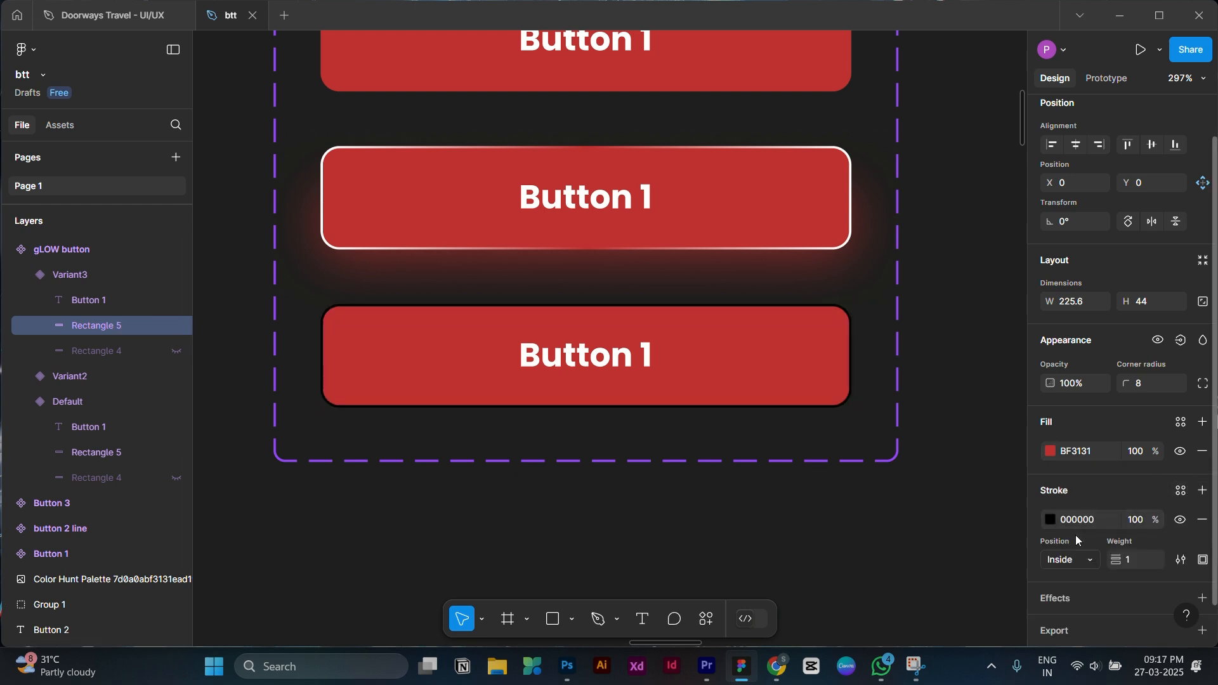
click(1051, 520)
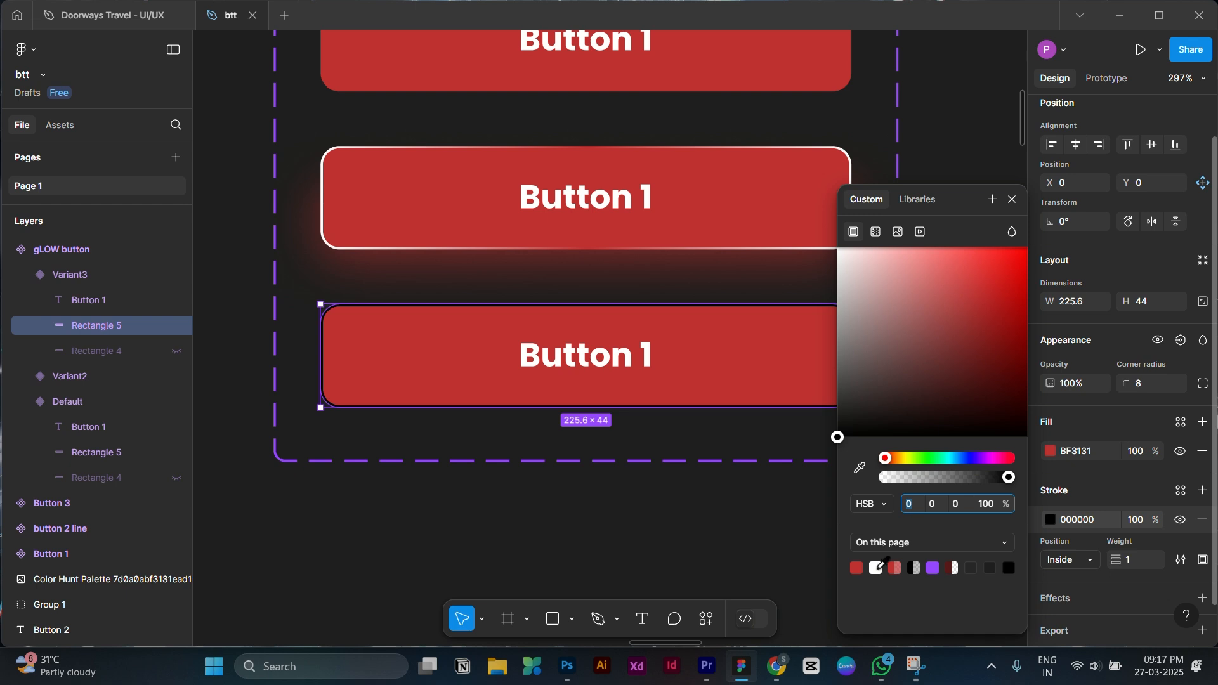
click(876, 568)
Remove the red BF3131 fill from Rectangle 5 in Variant3
click(69, 301)
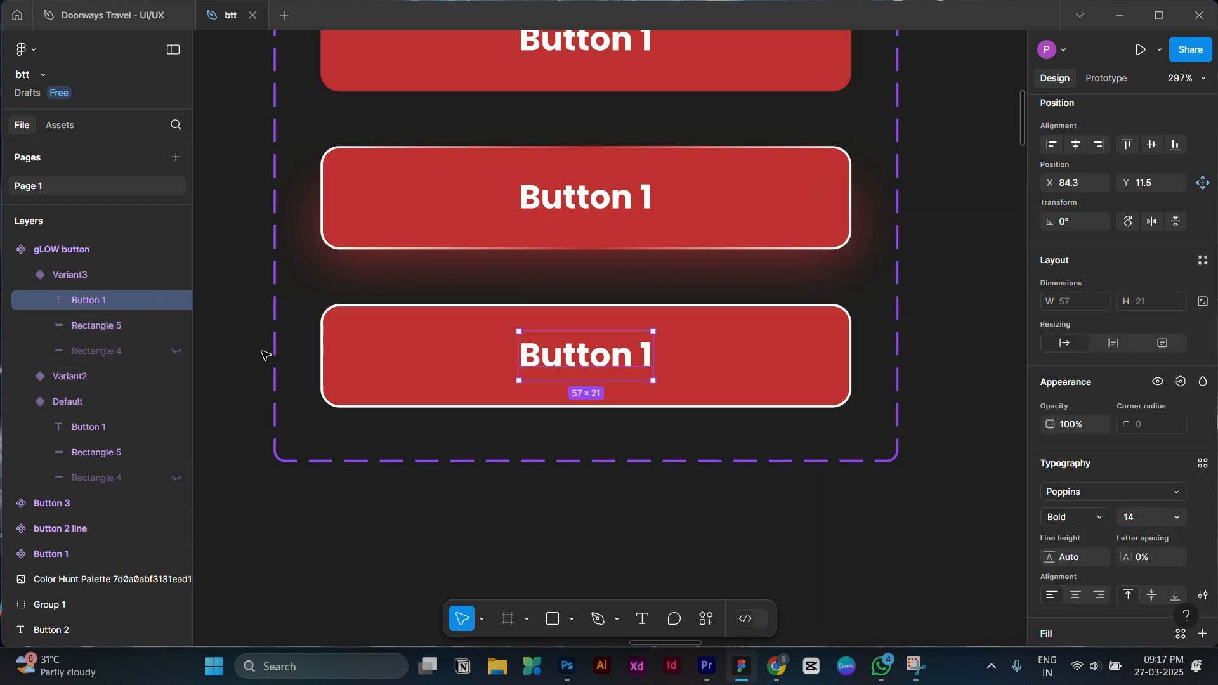
click(116, 325)
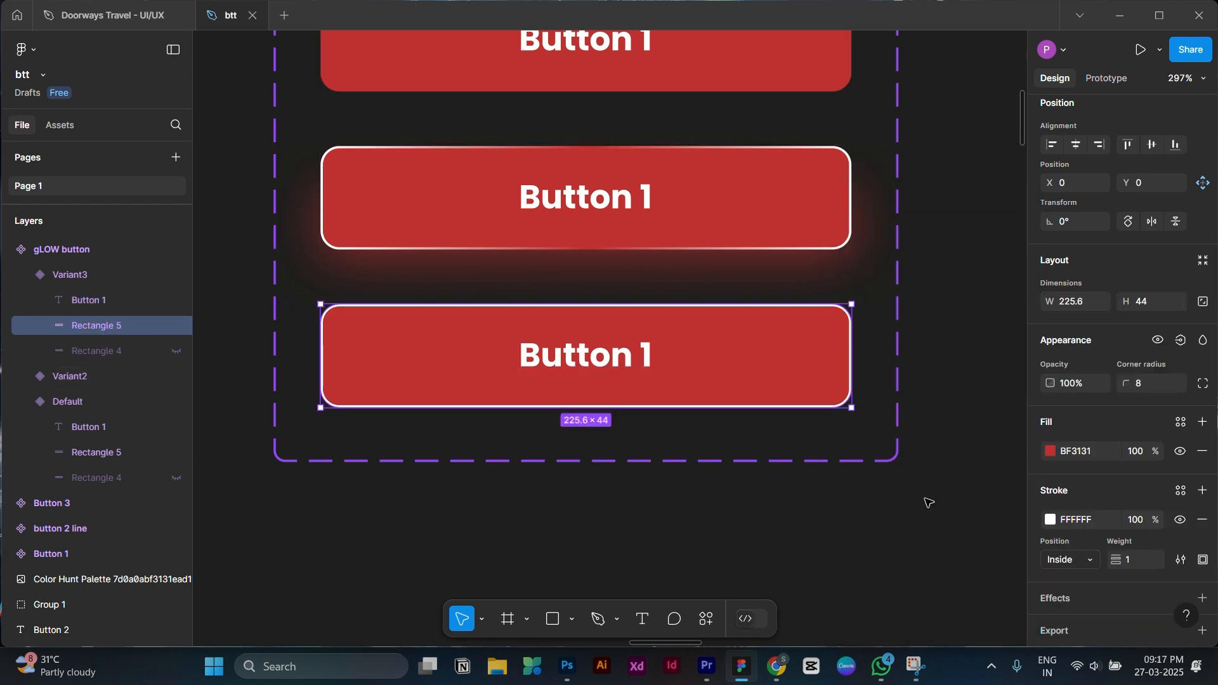
click(1202, 451)
click(644, 533)
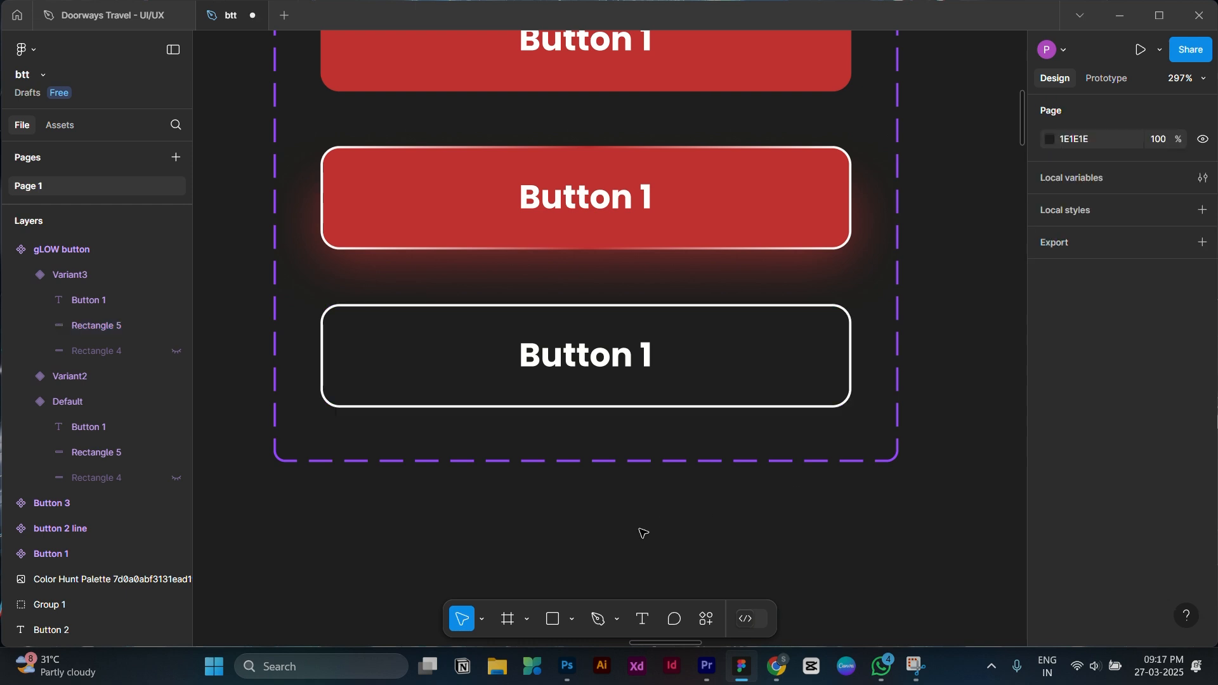
Add a prototype interaction that changes the Default variant to Variant2 while hovering
scroll(643, 533, down, 2)
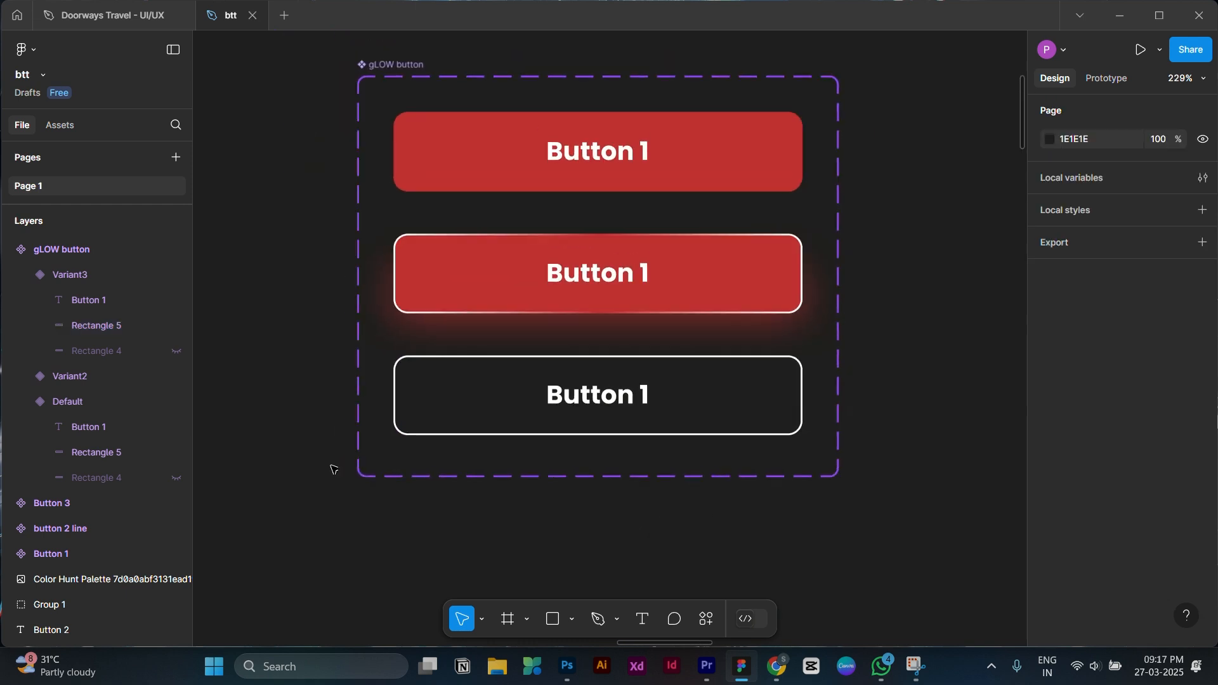
scroll(324, 421, up, 2)
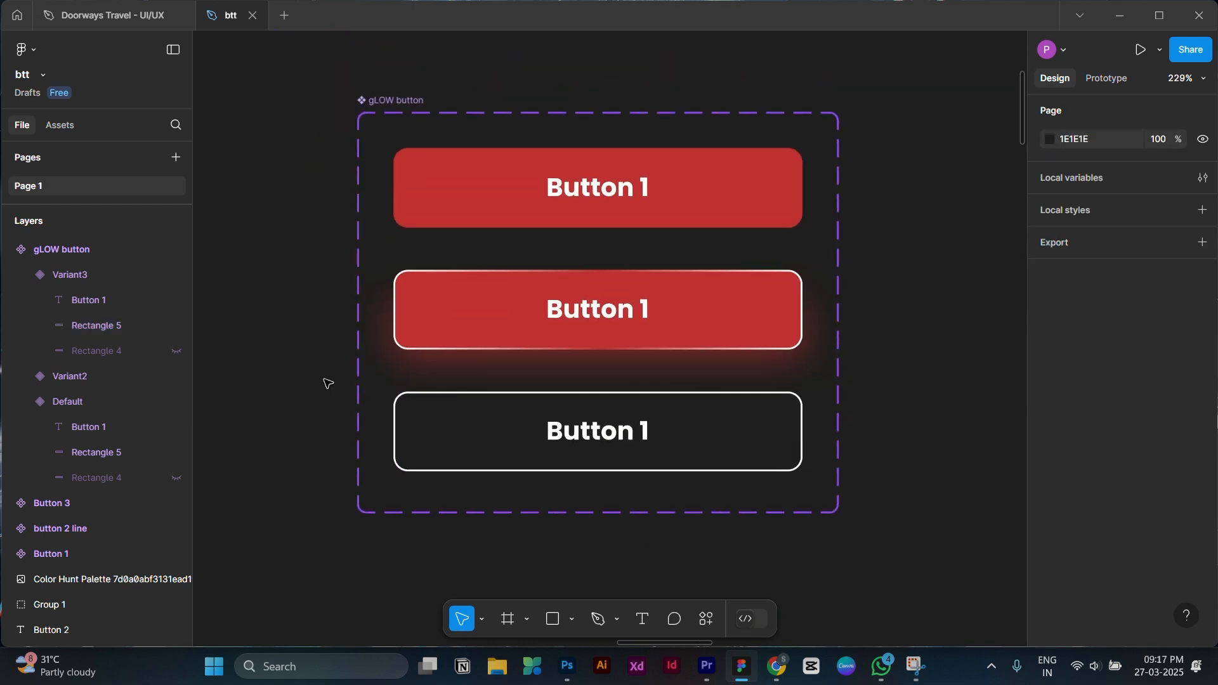
click(1107, 79)
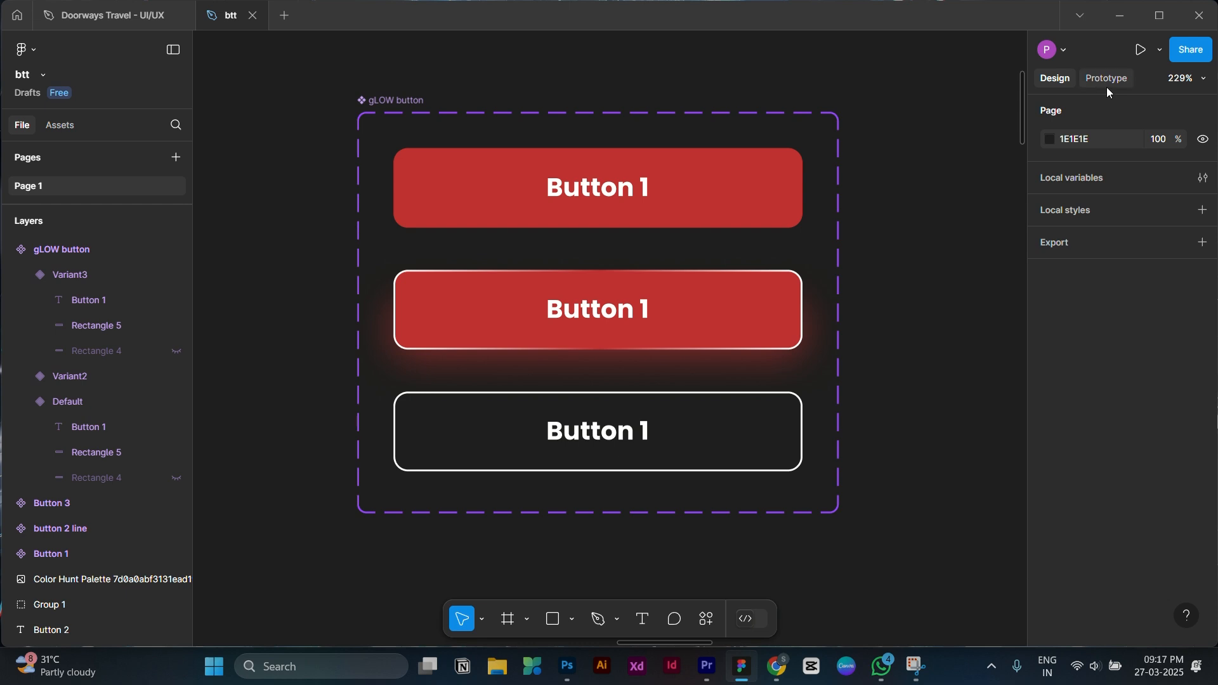
click(493, 177)
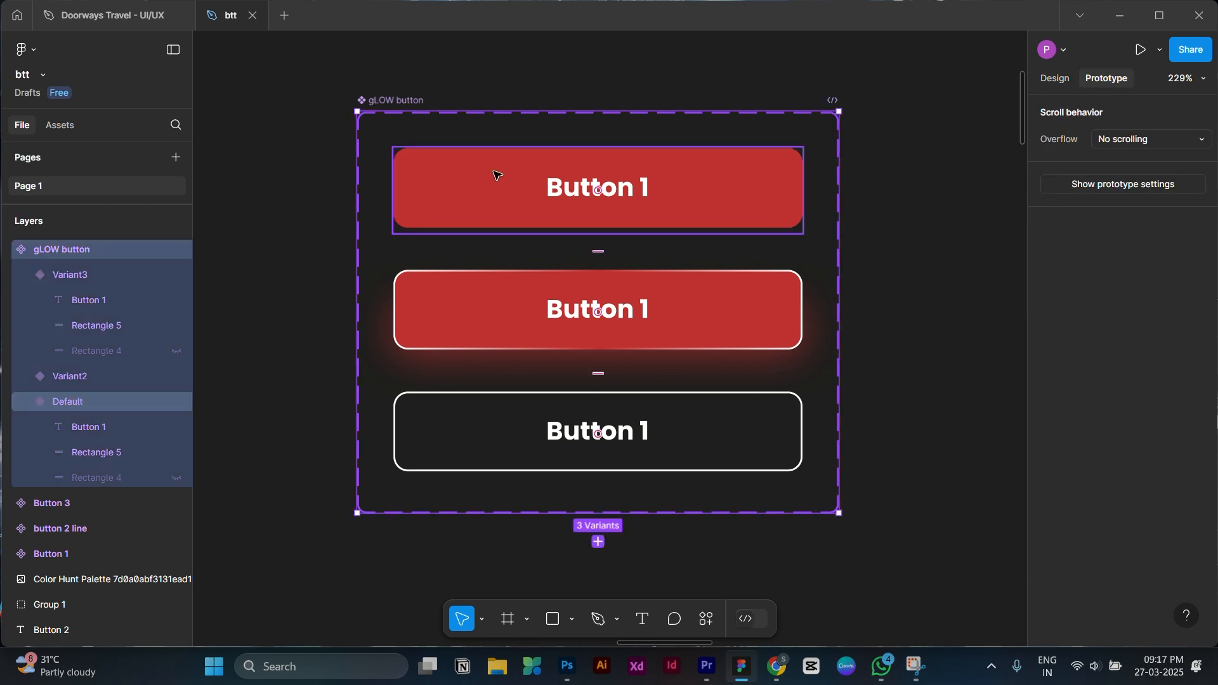
drag(596, 234, 596, 300)
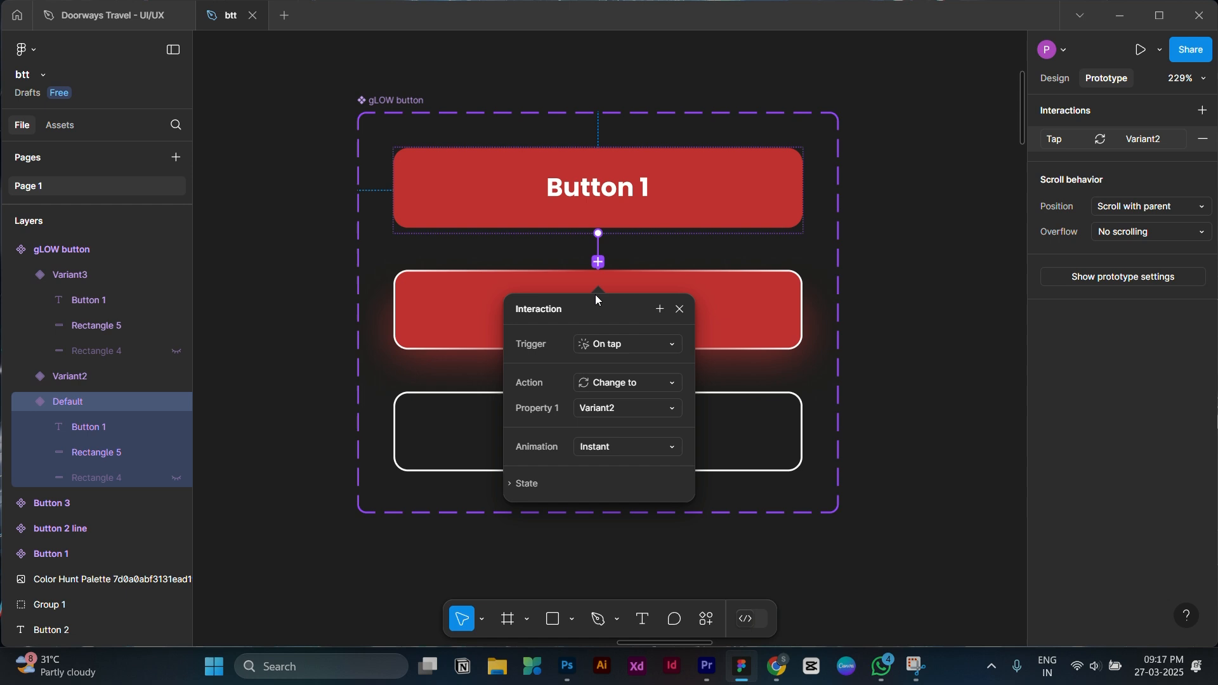
click(610, 346)
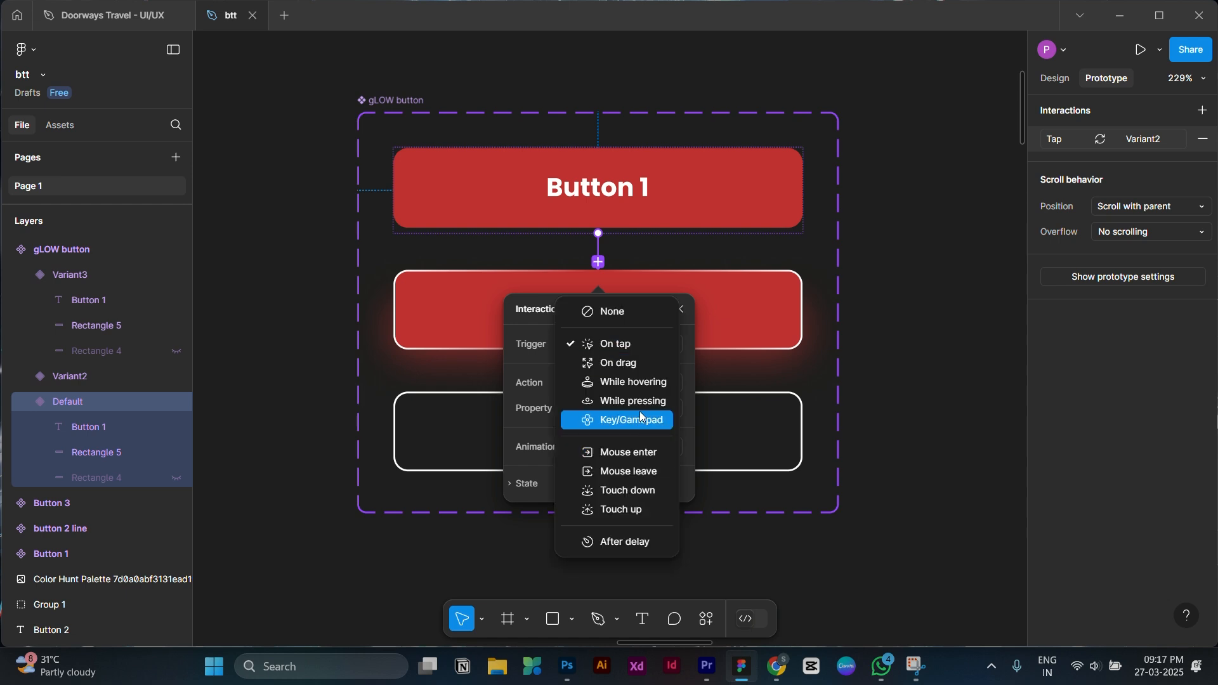
click(634, 383)
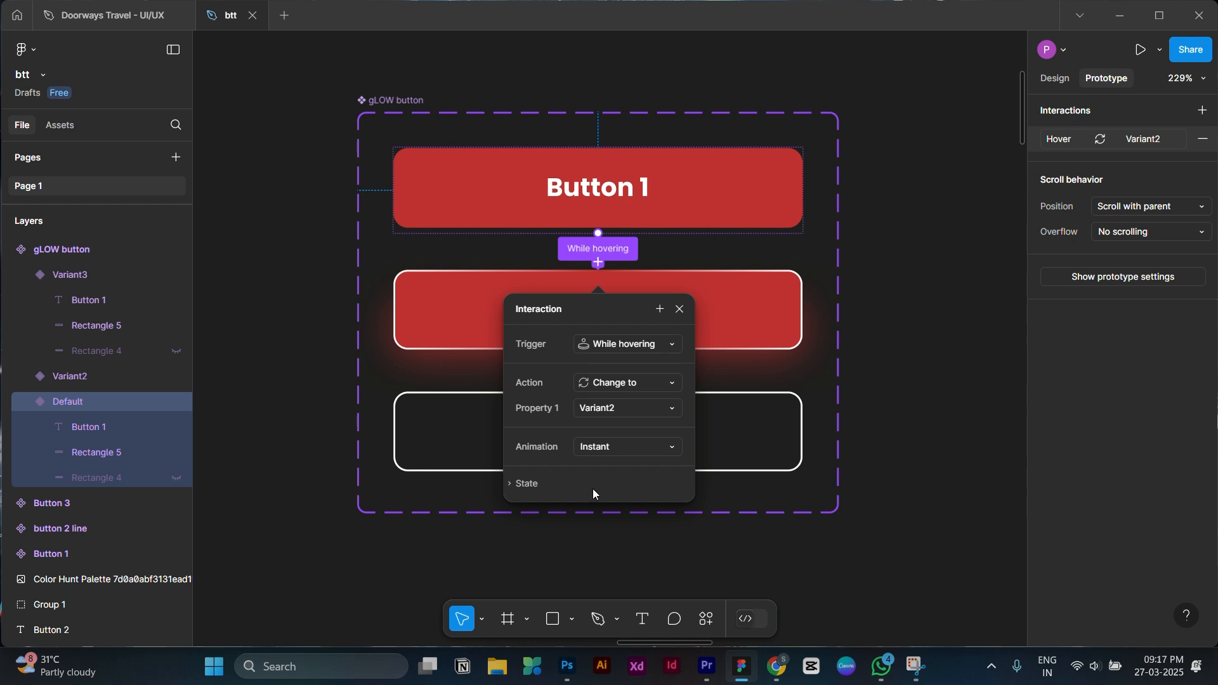
Set the hover interaction's animation to Smart animate with a duration of 200 ms
click(614, 452)
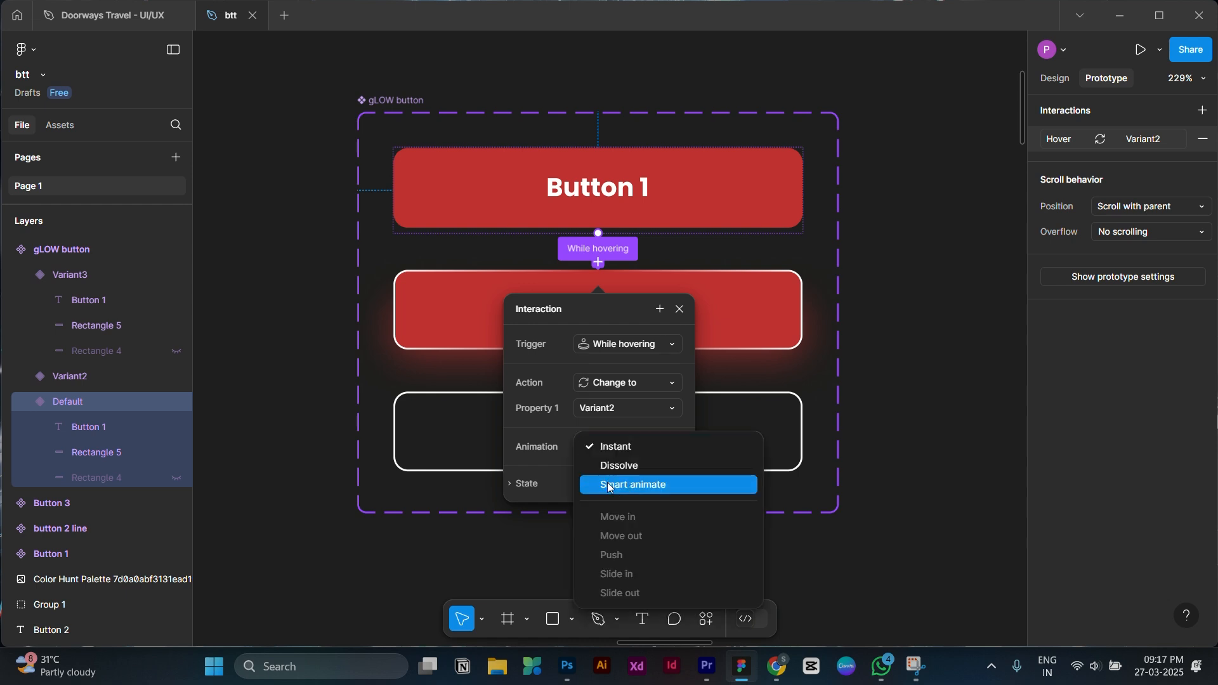
click(609, 486)
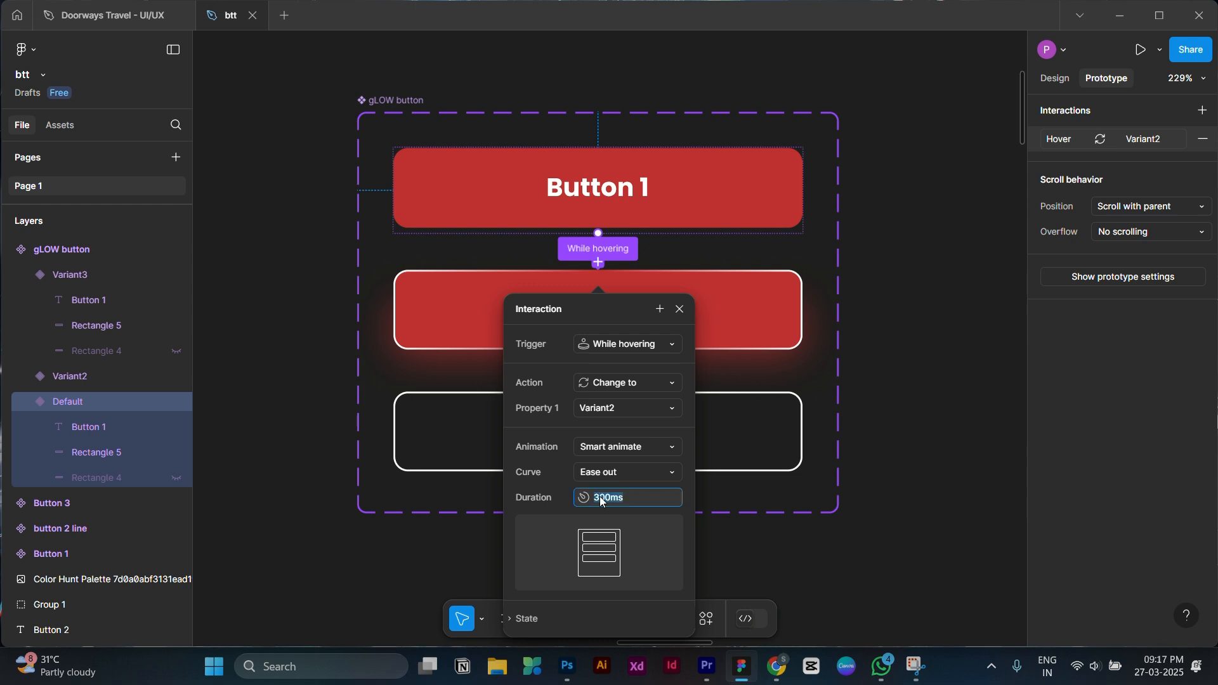
text(200)
key(Return)
key(Escape)
Add an on-tap interaction changing the Default variant to Variant3, with Smart animate and a duration of 300 ms
click(513, 337)
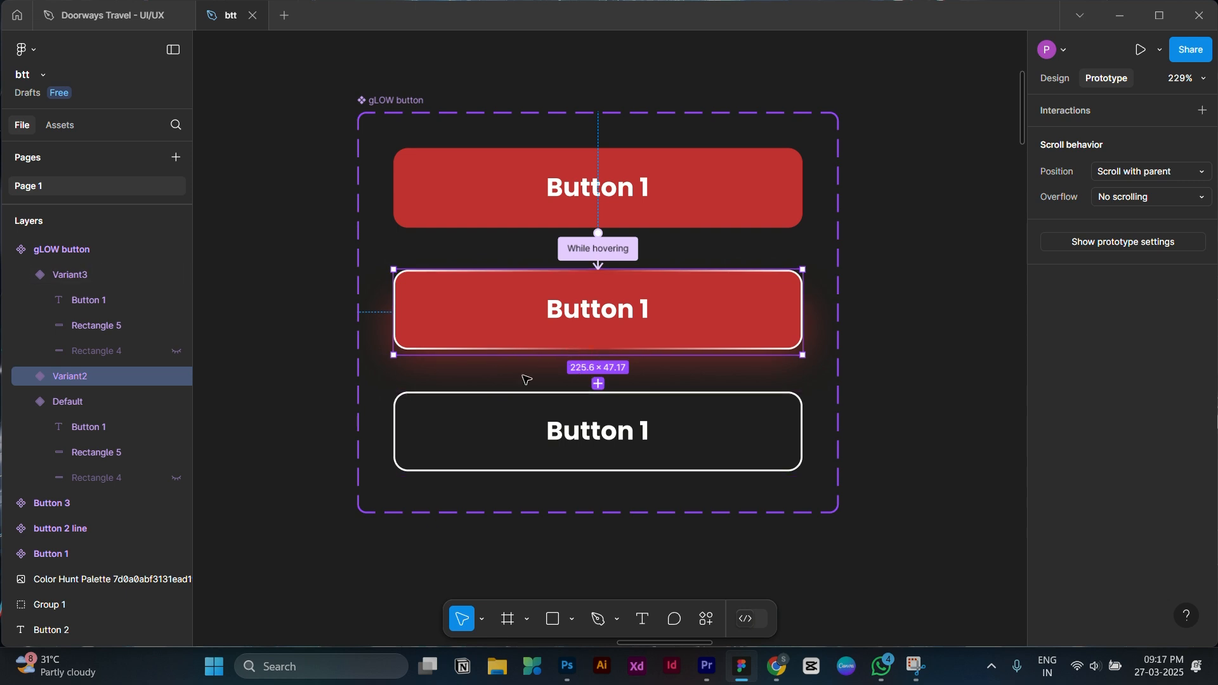
click(430, 209)
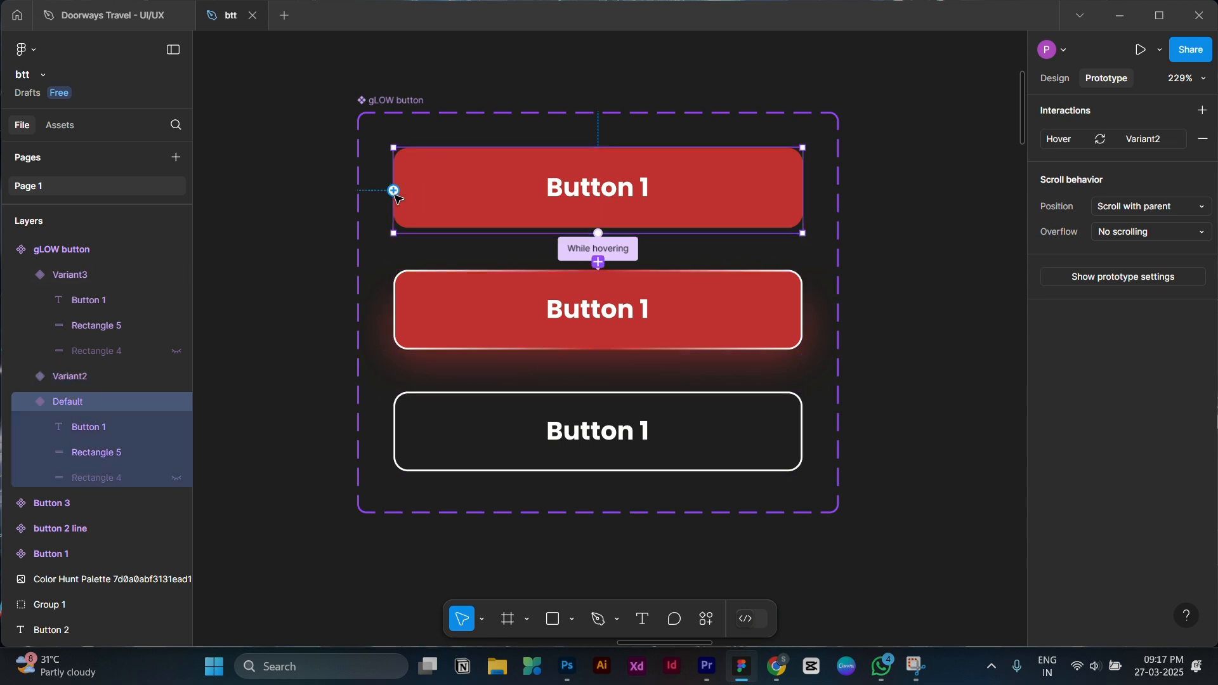
drag(393, 191, 395, 416)
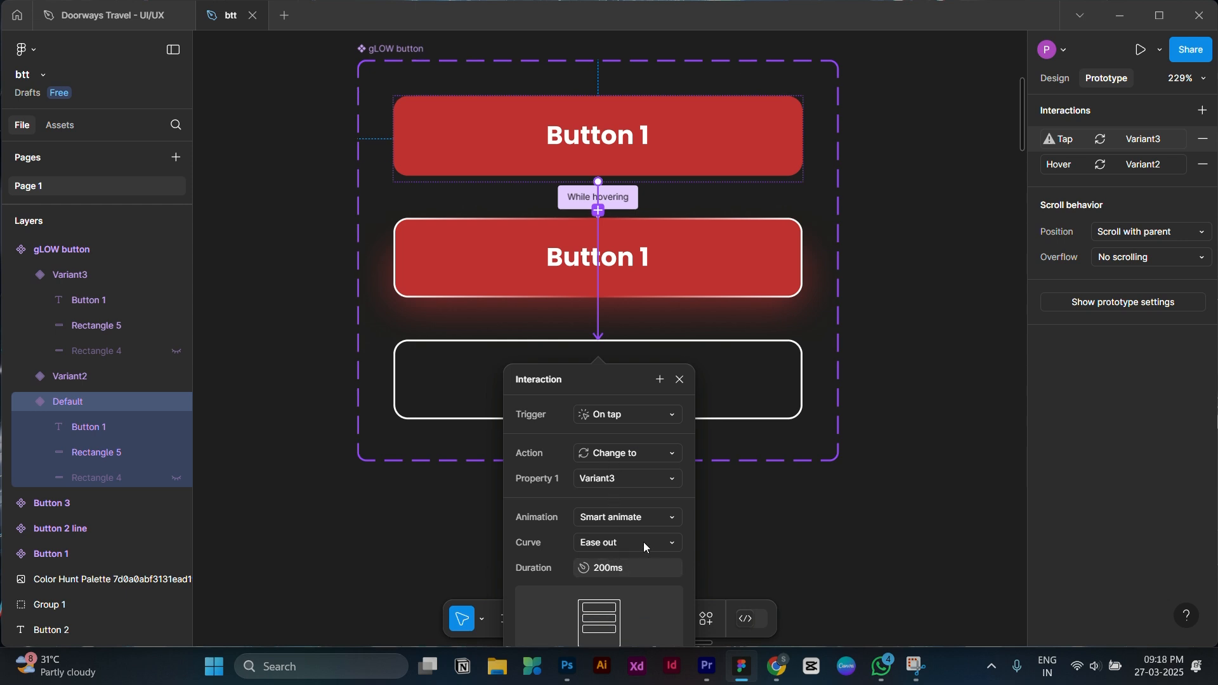
click(615, 546)
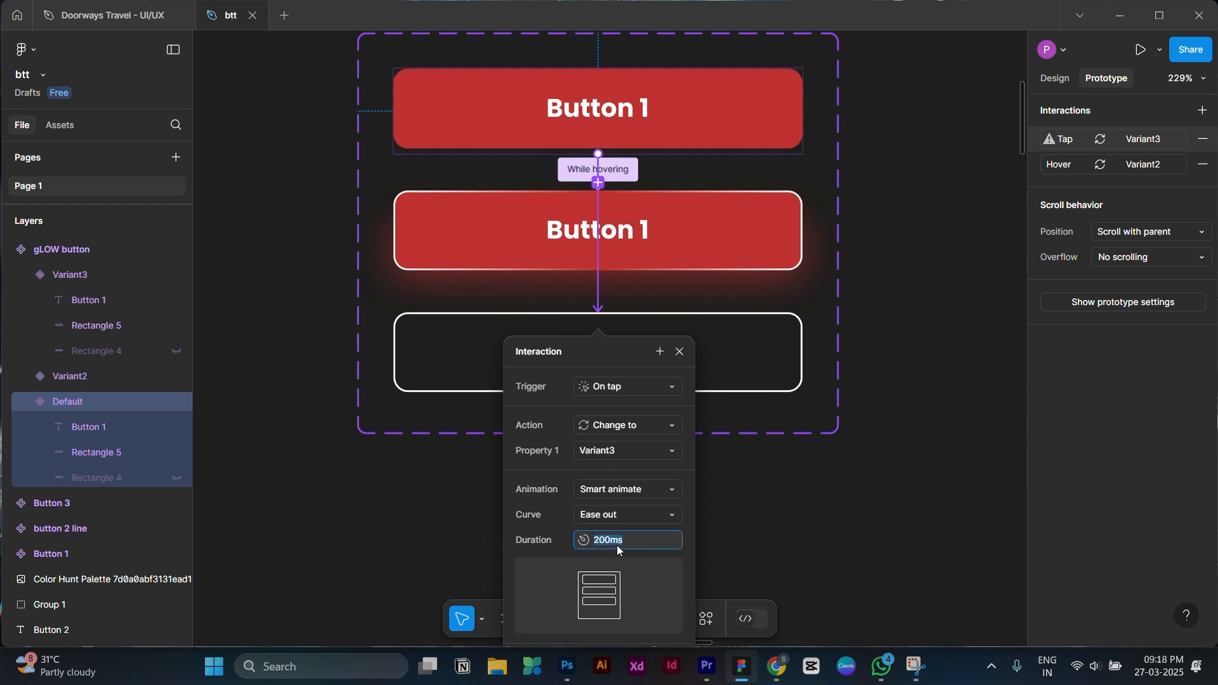
text(300)
key(Return)
click(349, 485)
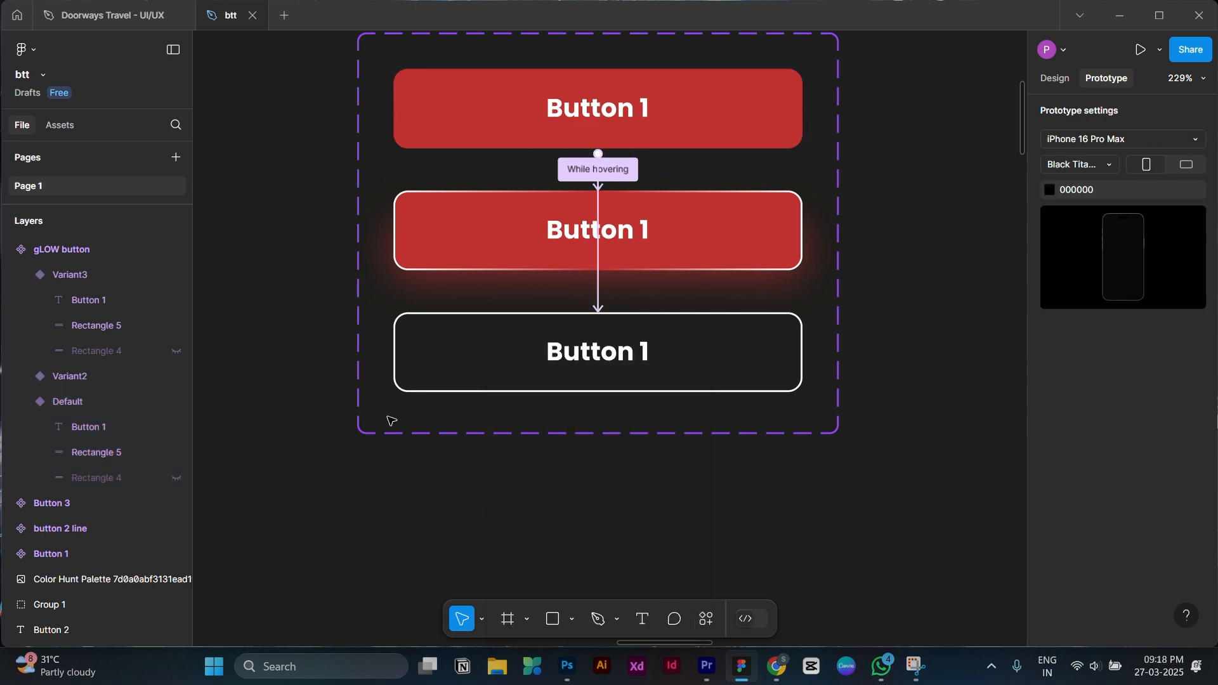
Add an on-tap interaction changing Variant2 to Variant3, using Smart animate, Ease out and 300 ms
click(452, 246)
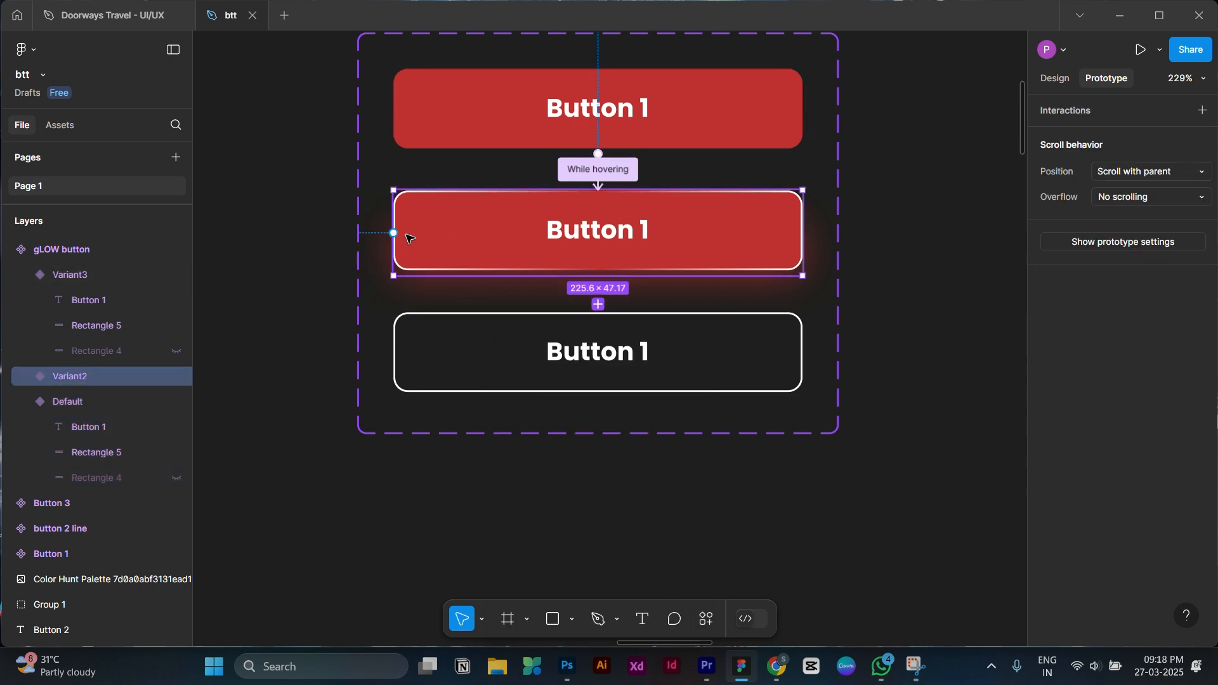
drag(394, 231, 458, 330)
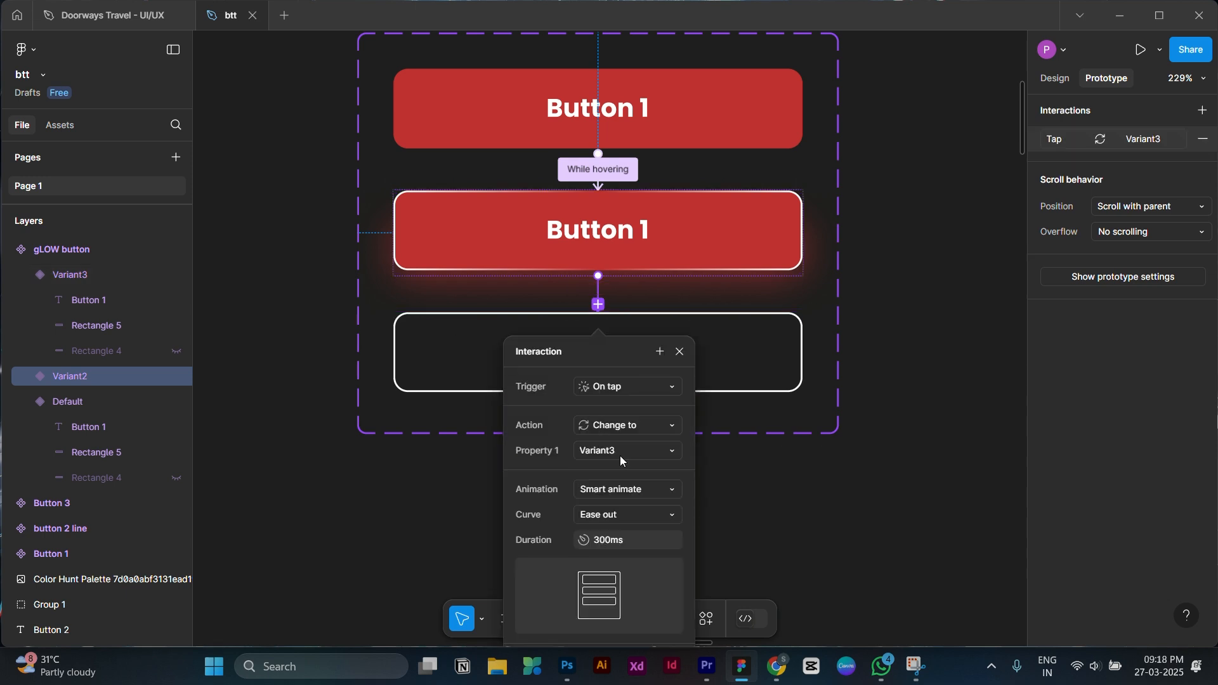
scroll(645, 441, down, 1)
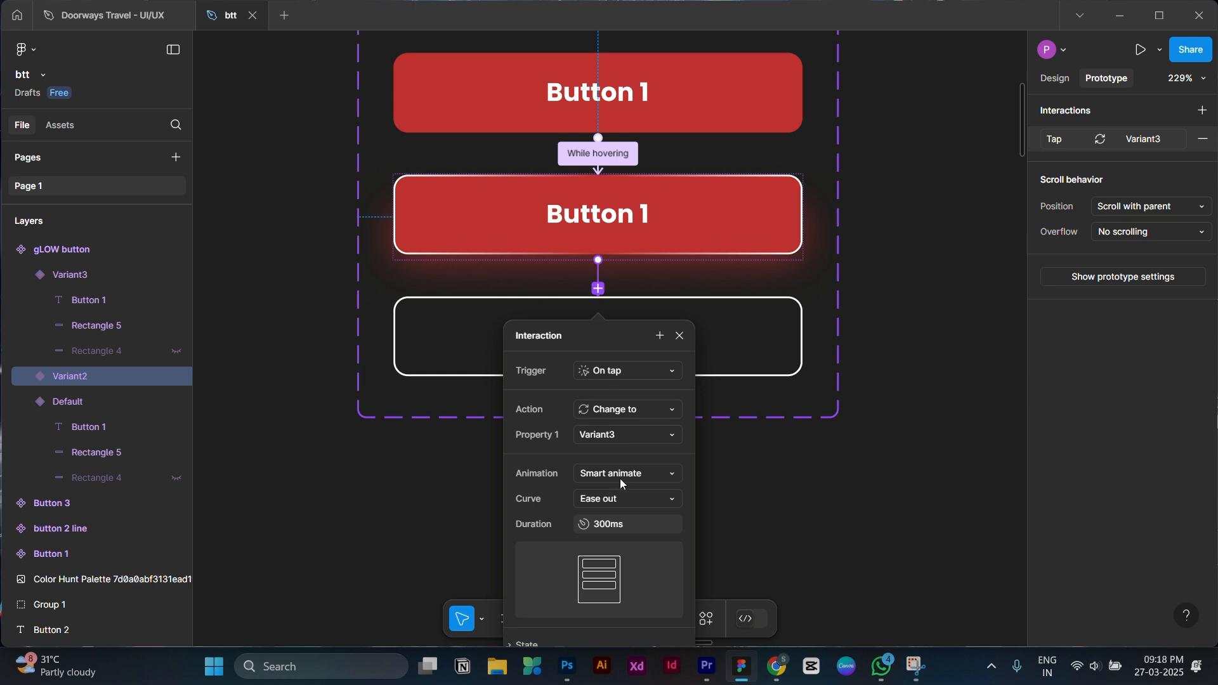
click(775, 489)
Add an on-tap interaction changing Variant3 back to Default, using Smart animate, Ease out and 300 ms
click(744, 379)
scroll(743, 387, up, 6)
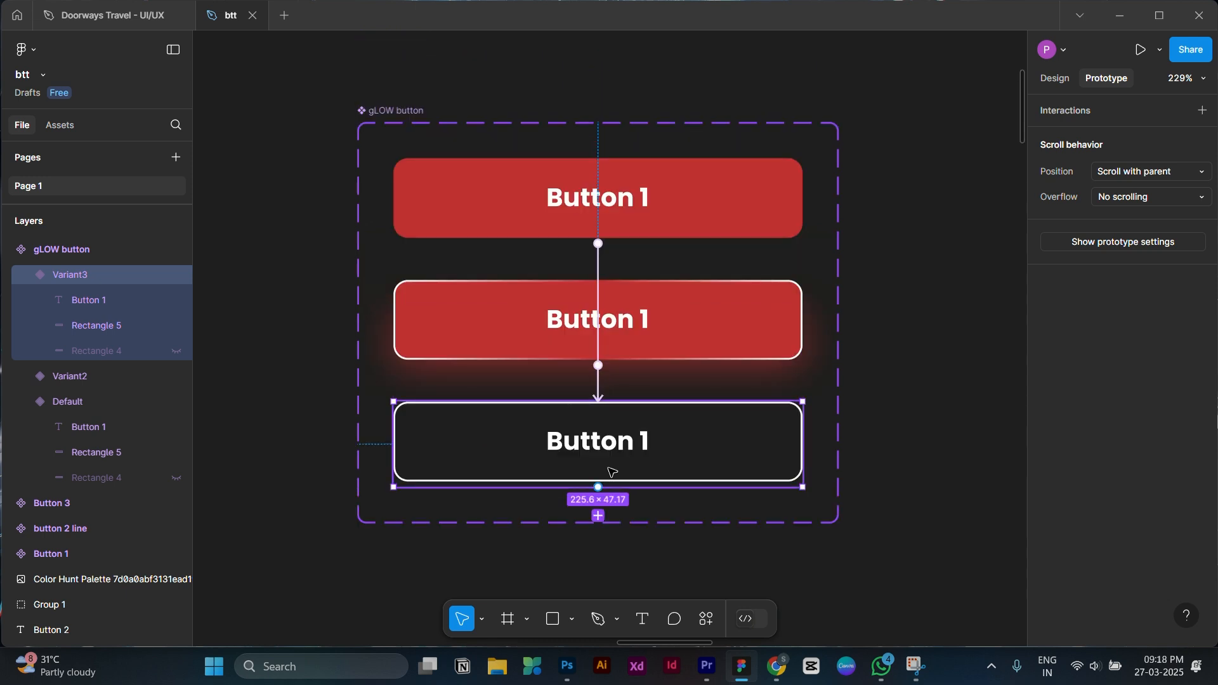
drag(599, 492, 801, 220)
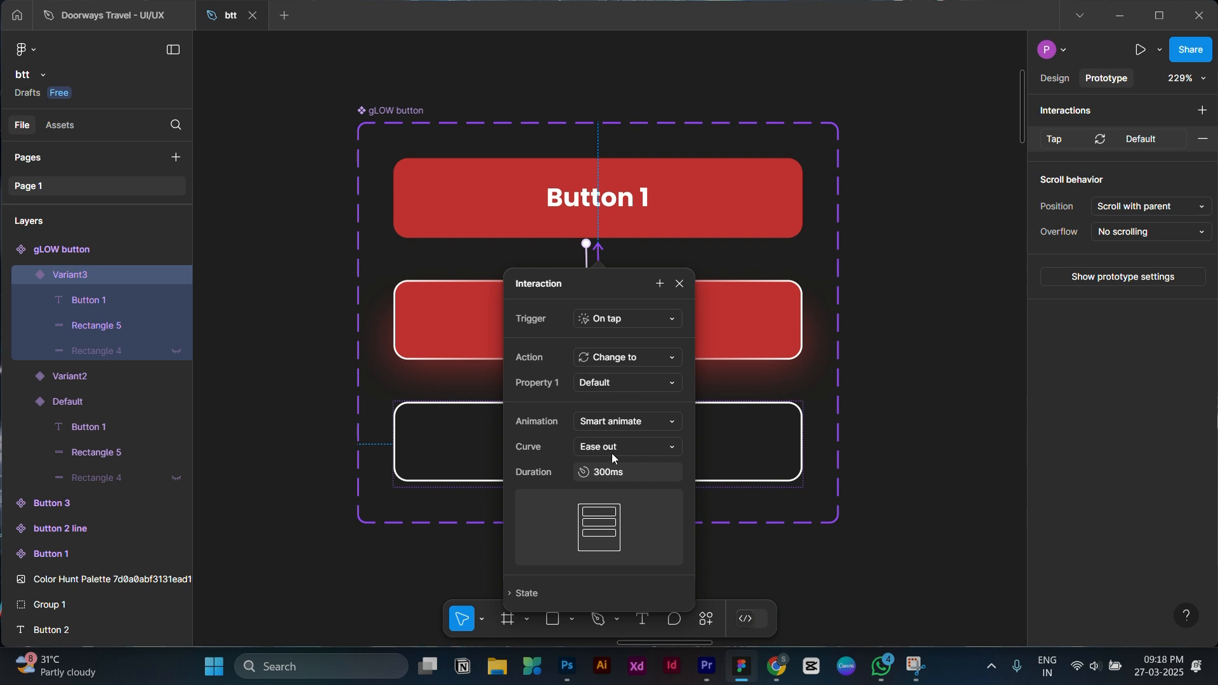
click(899, 399)
Run the prototype preview and test the hover and tap behaviour of Button 1 and Button 2
key(ctrl+alt+Return)
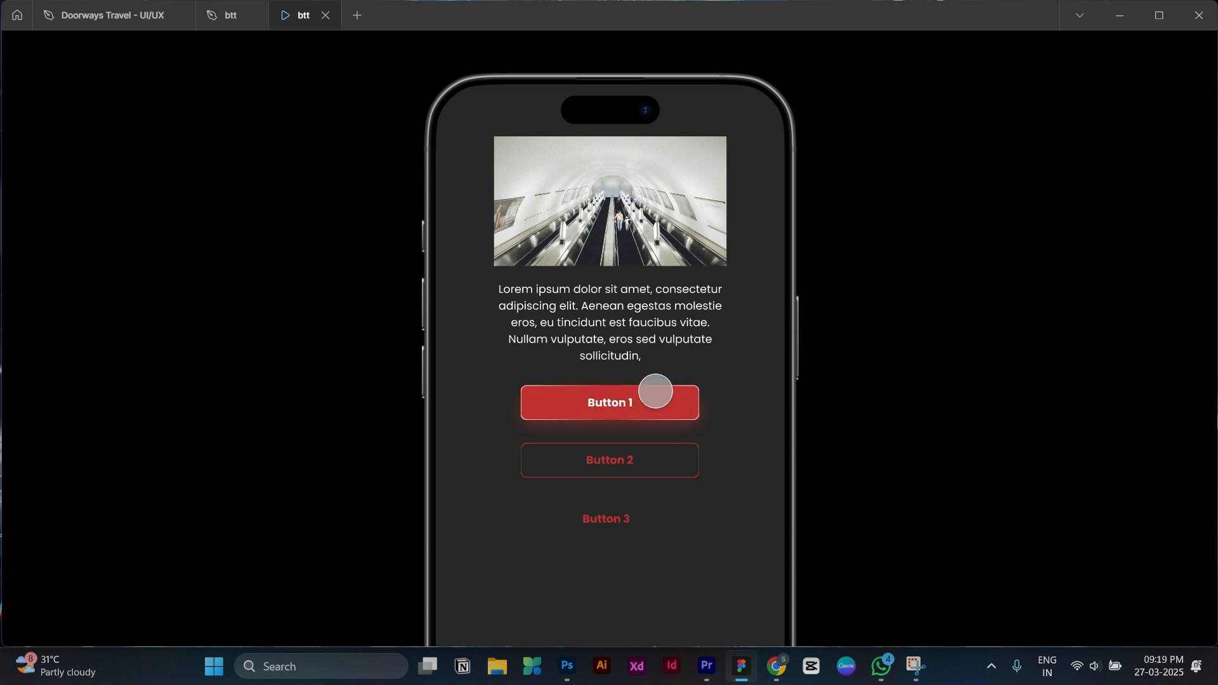
click(639, 396)
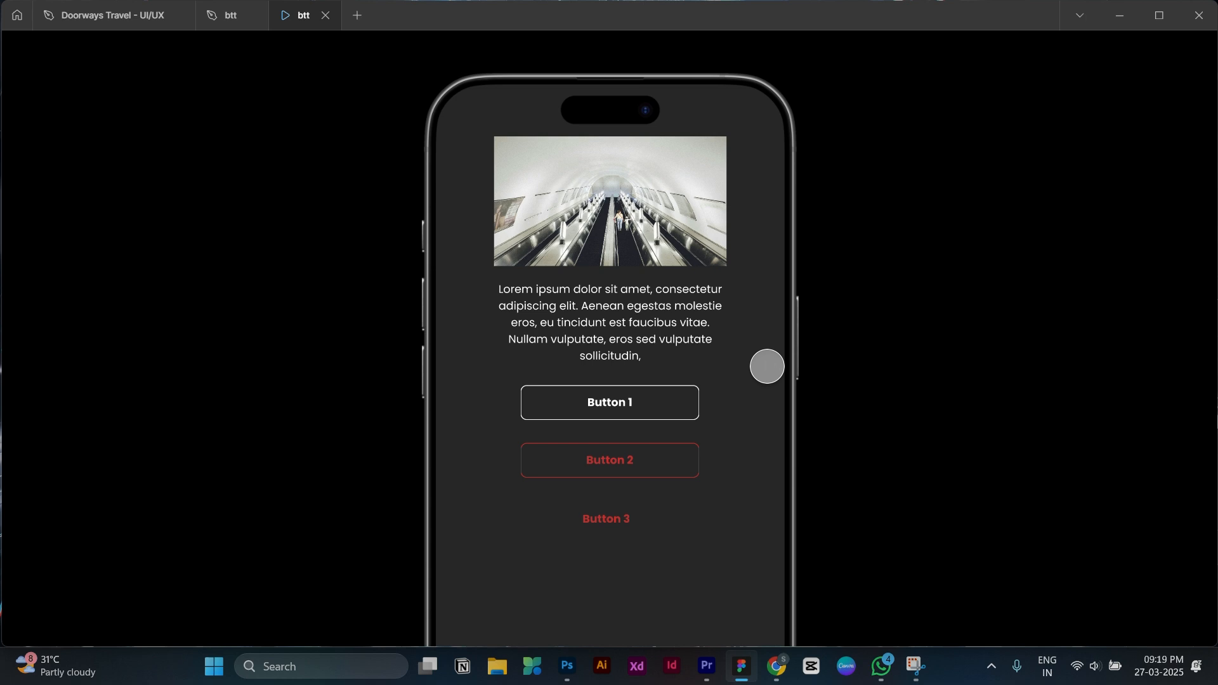
click(645, 399)
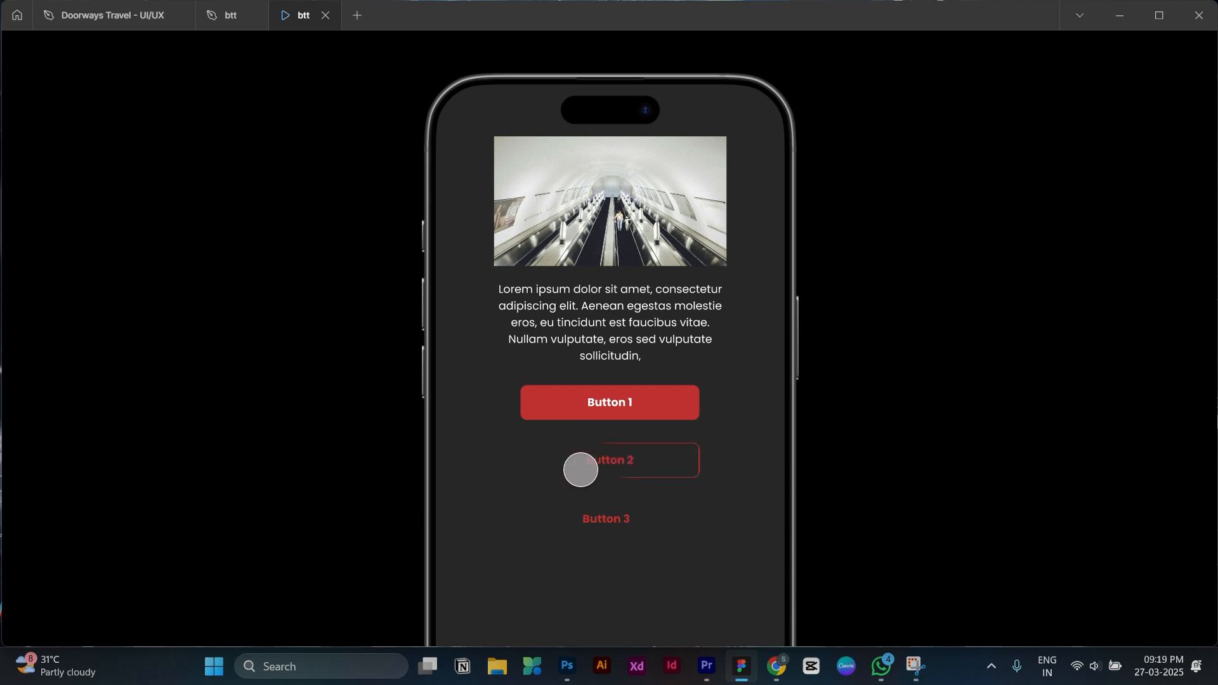
click(629, 460)
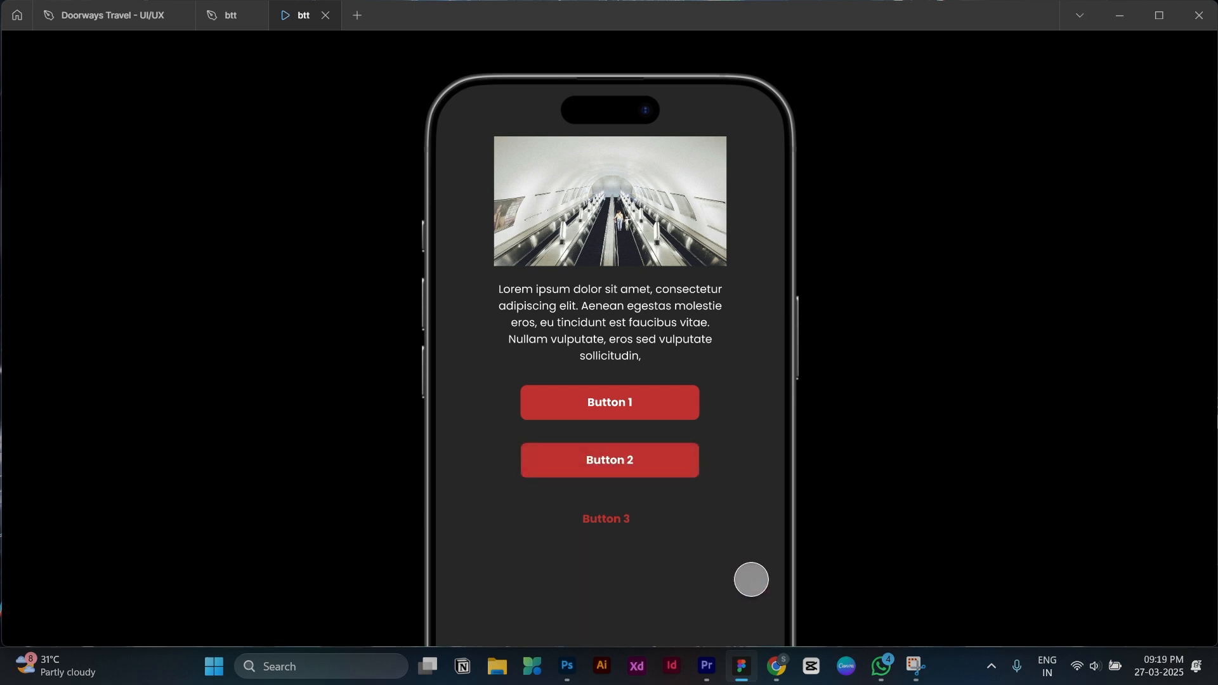
Test Button 2 in the prototype preview and return to the variants of button 2 line in the btt design file
click(621, 461)
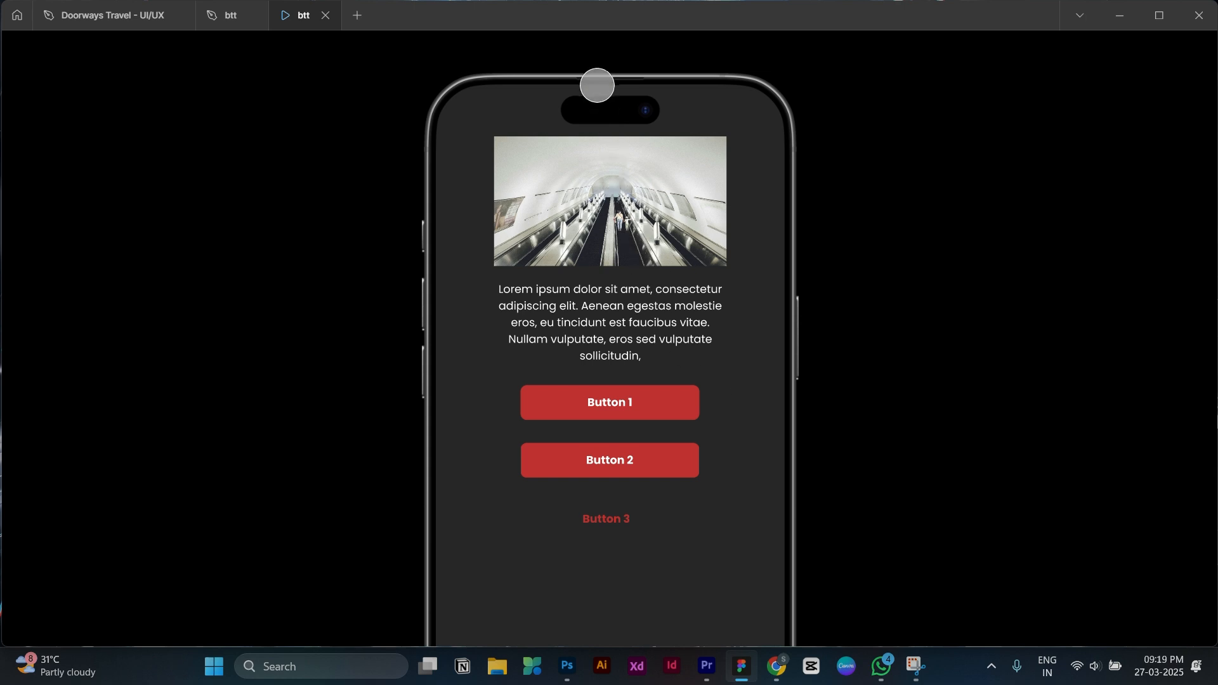
key(ctrl+shift+Tab)
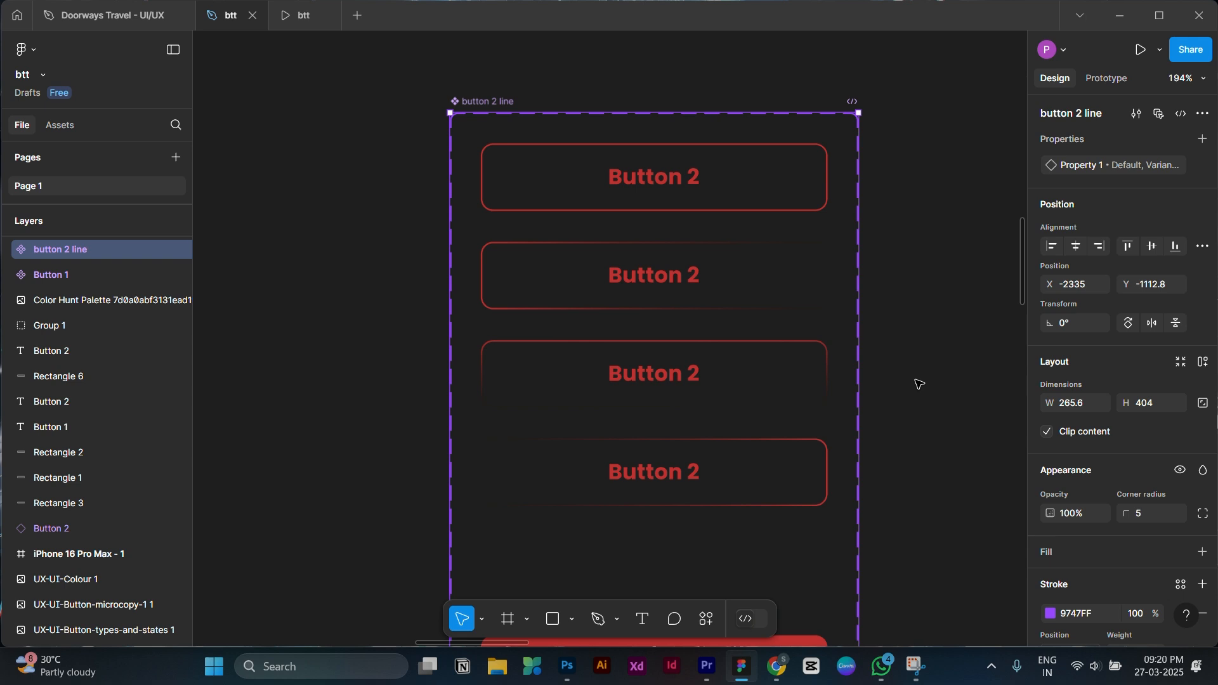
click(592, 201)
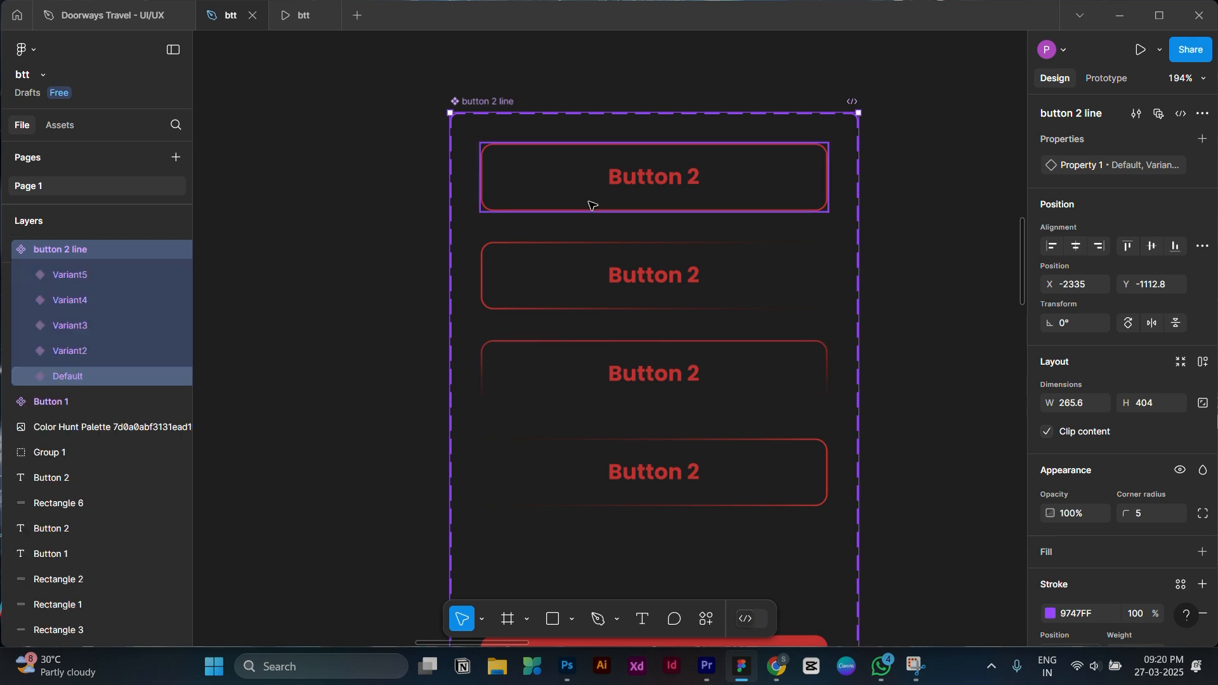
click(601, 283)
Inspect the stops of the linear gradient used in Variant2 of button 2 line
scroll(593, 304, down, 1)
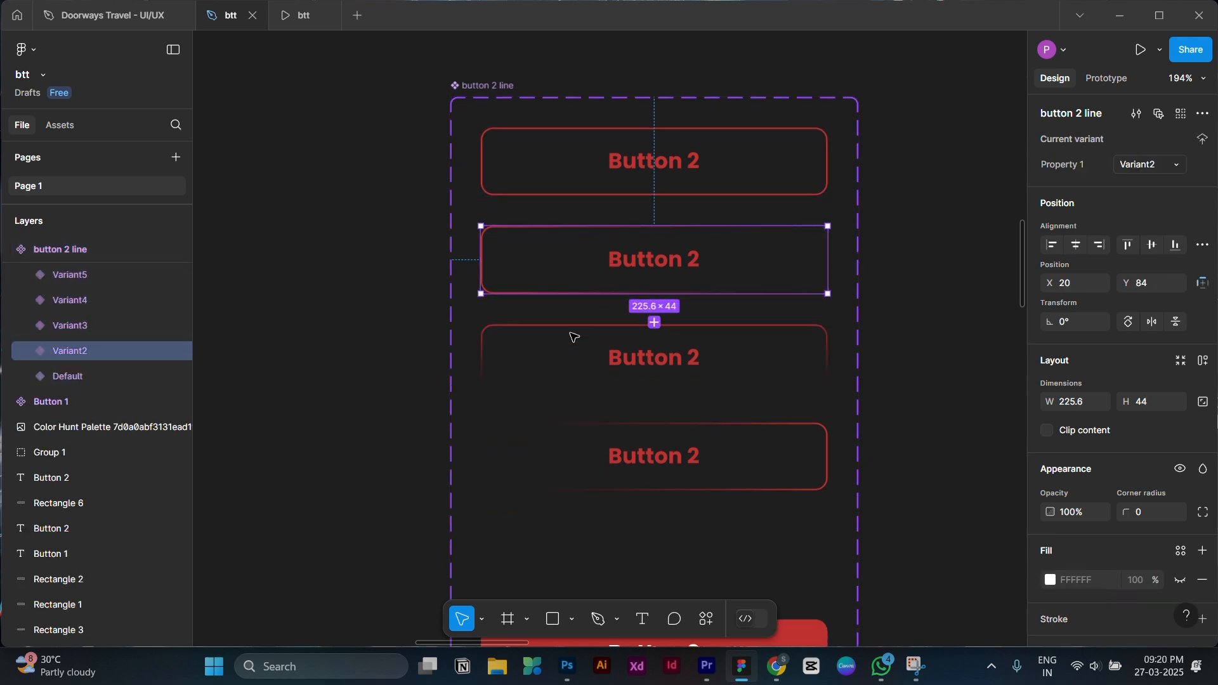
click(555, 337)
click(536, 291)
scroll(1102, 562, down, 2)
scroll(929, 526, down, 3)
scroll(1078, 543, down, 3)
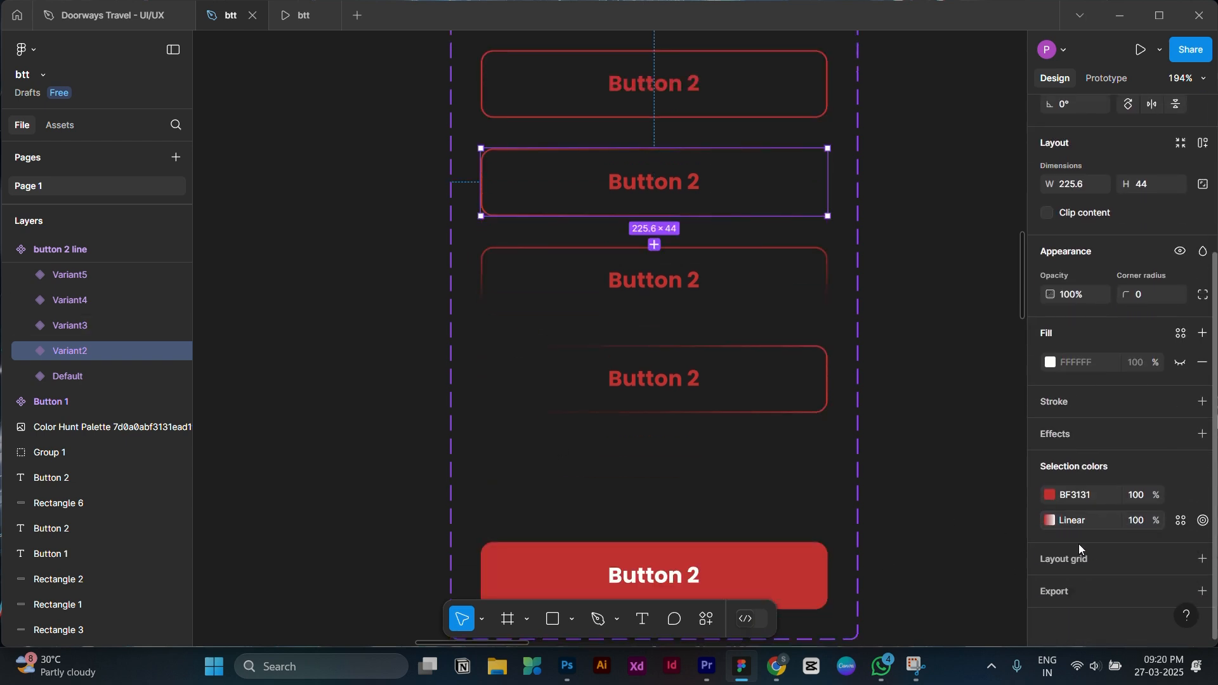
click(1050, 522)
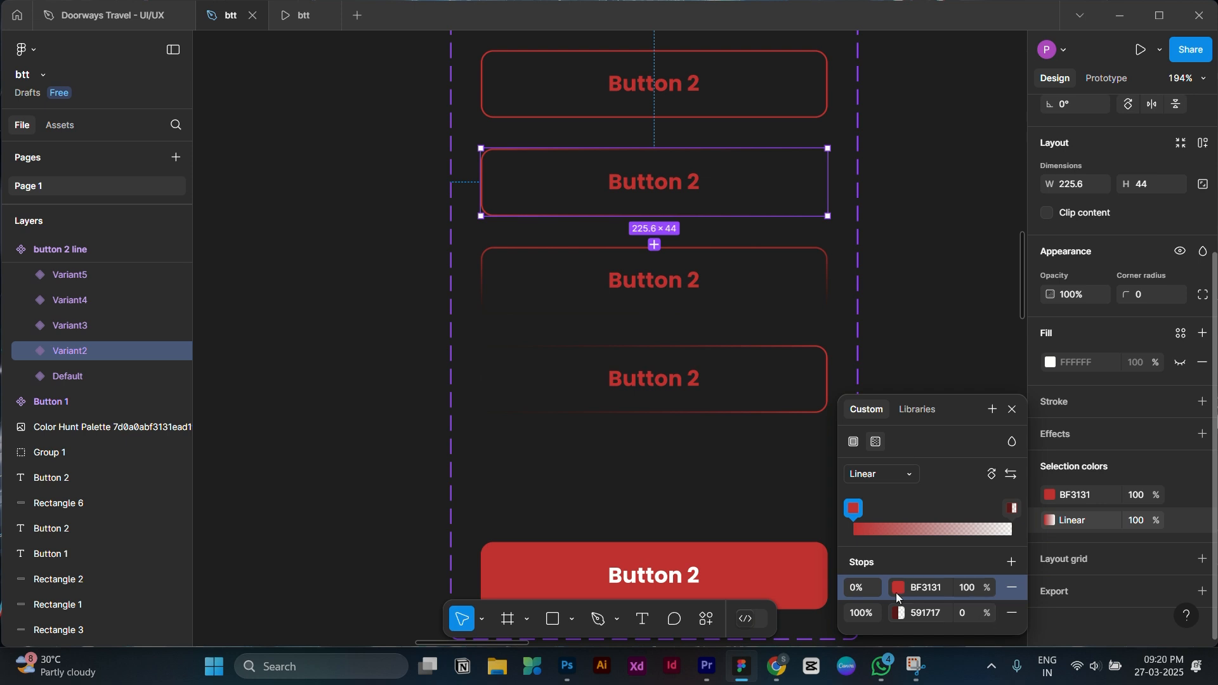
click(895, 258)
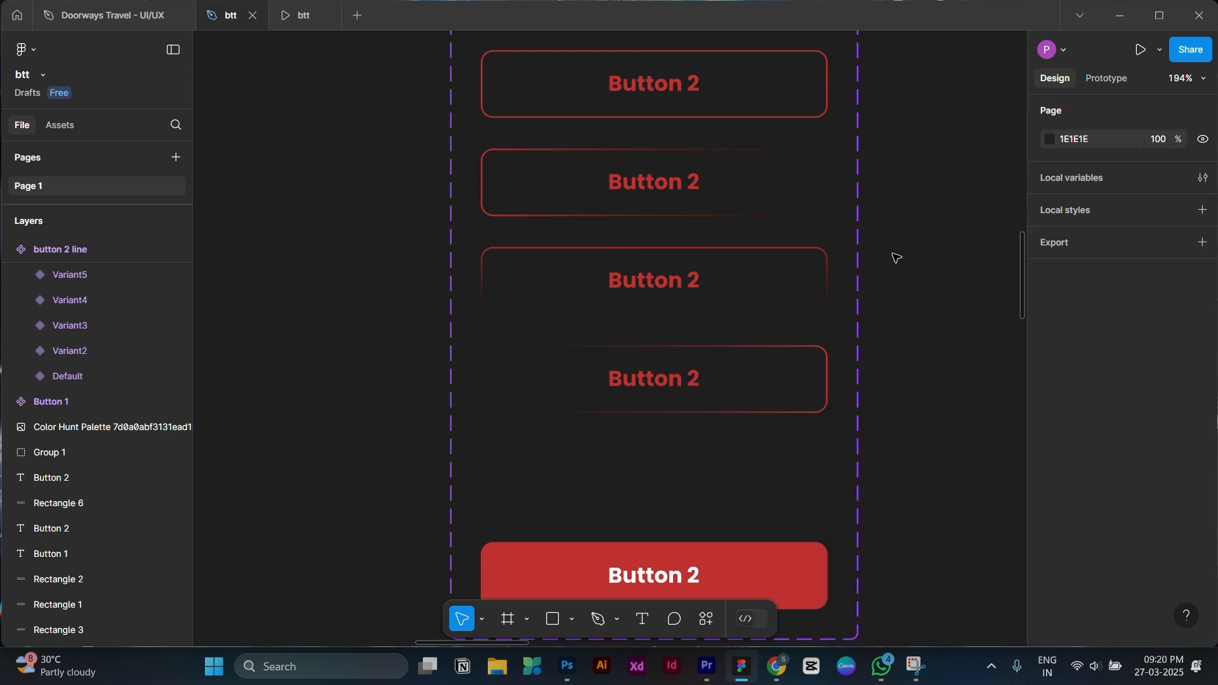
Review the outline variants Variant2, Variant3 and Variant4 and the filled Variant5 of button 2 line
click(746, 259)
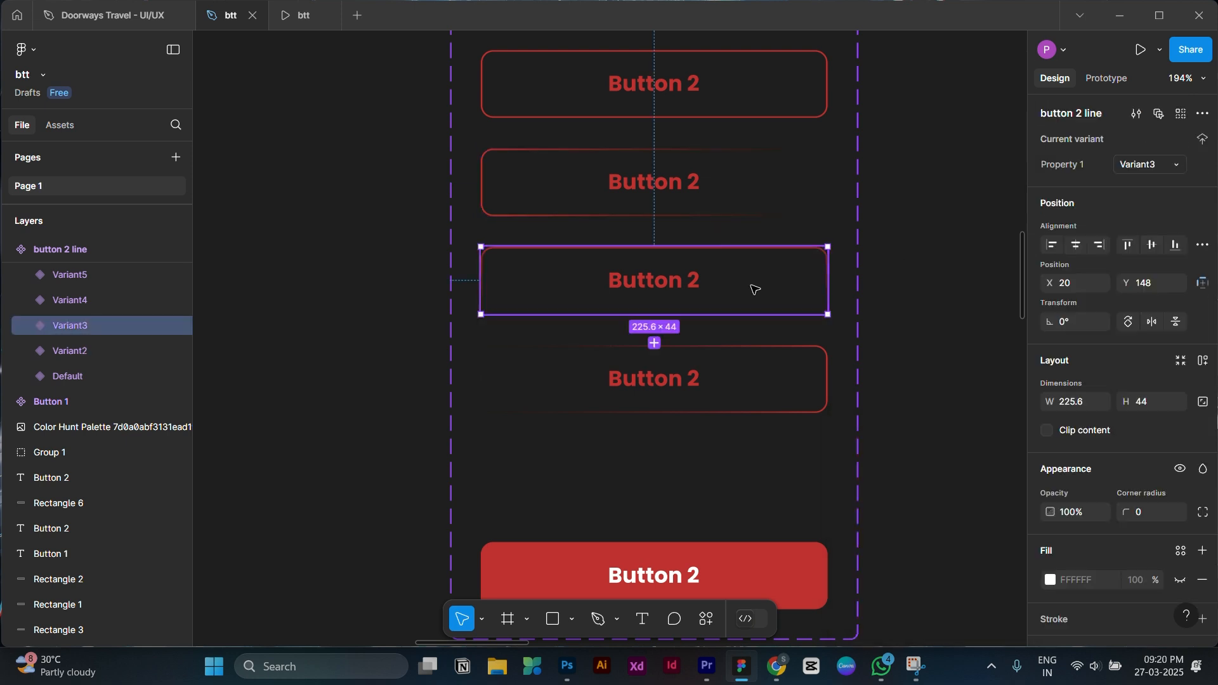
click(567, 213)
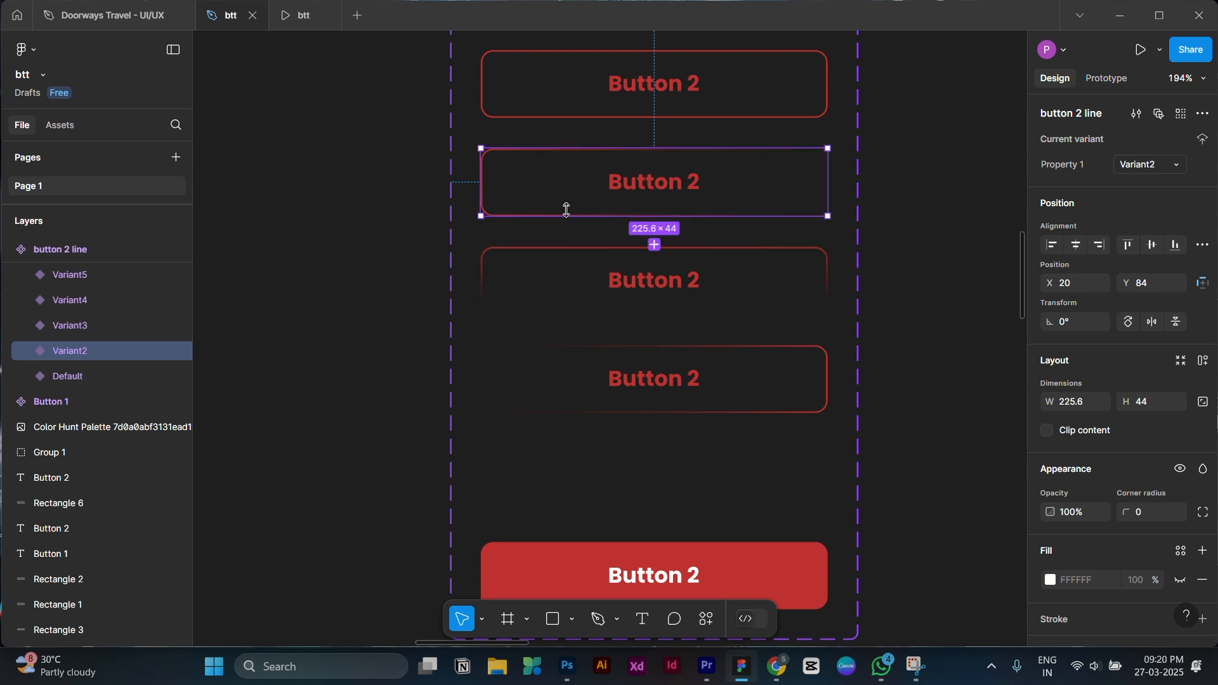
click(597, 271)
click(715, 364)
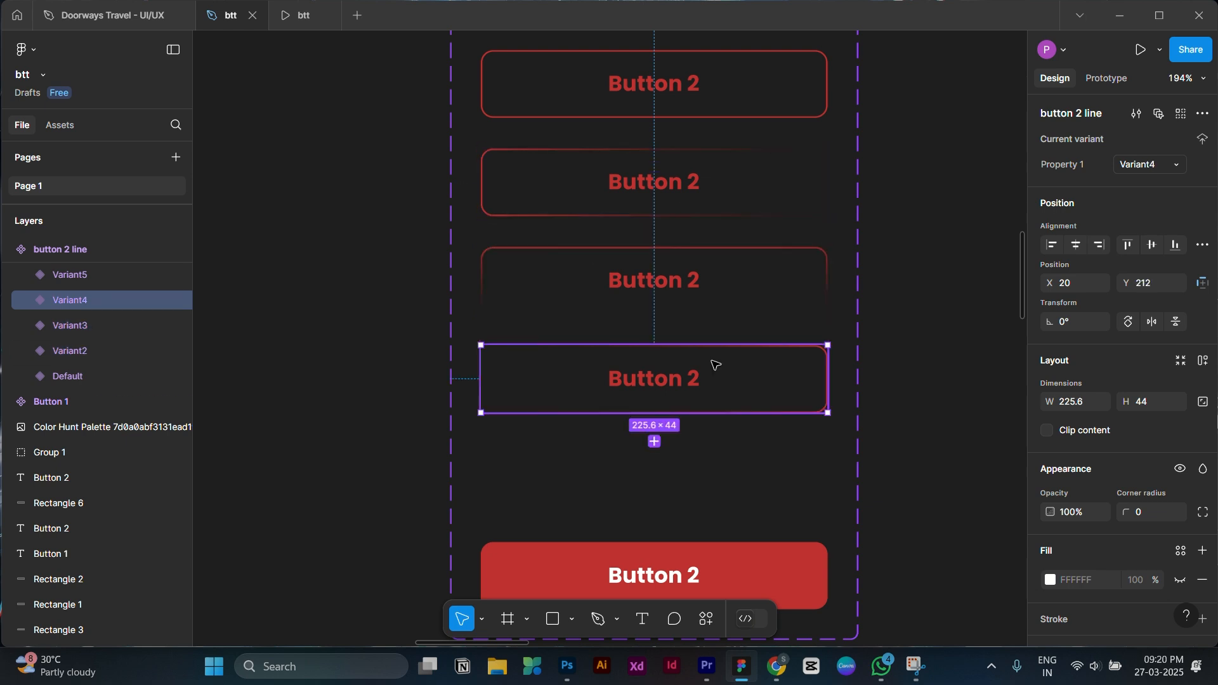
scroll(648, 293, down, 1)
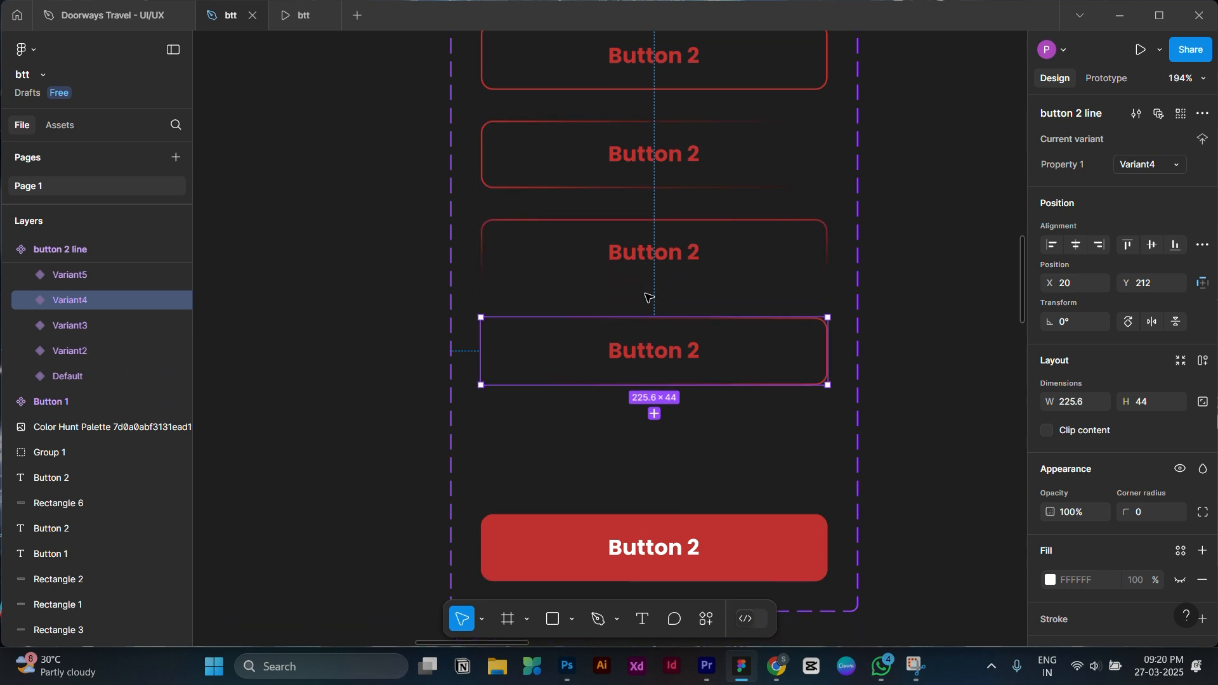
click(645, 544)
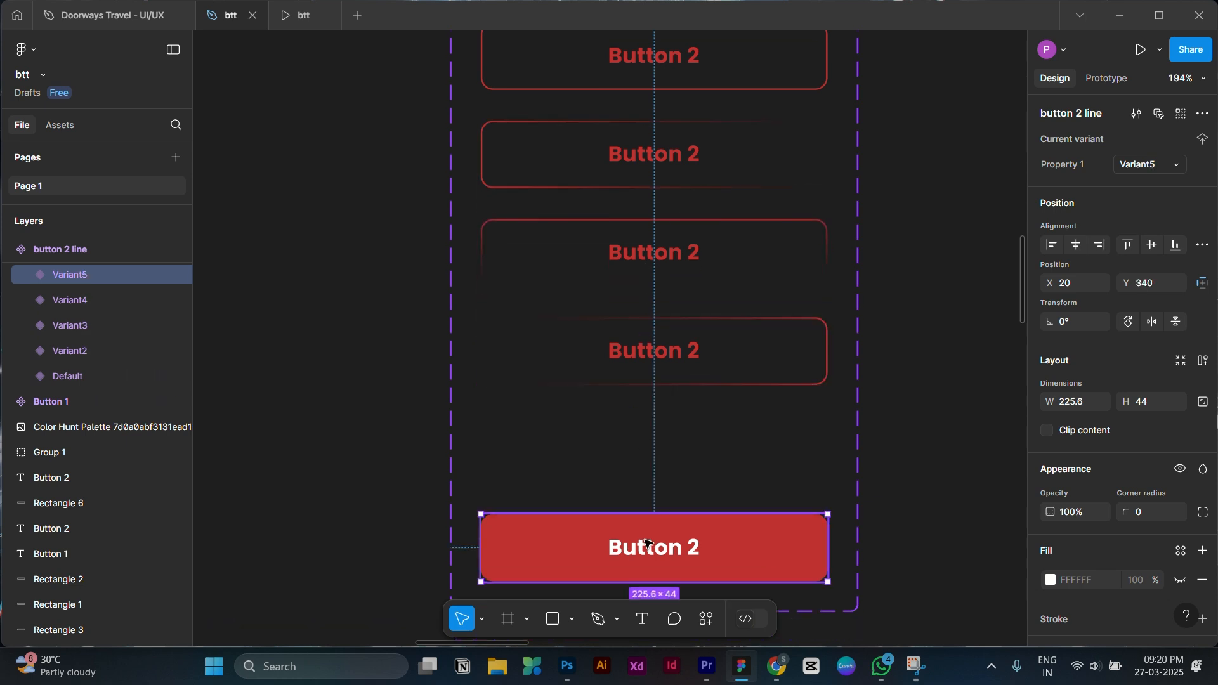
scroll(599, 522, up, 5)
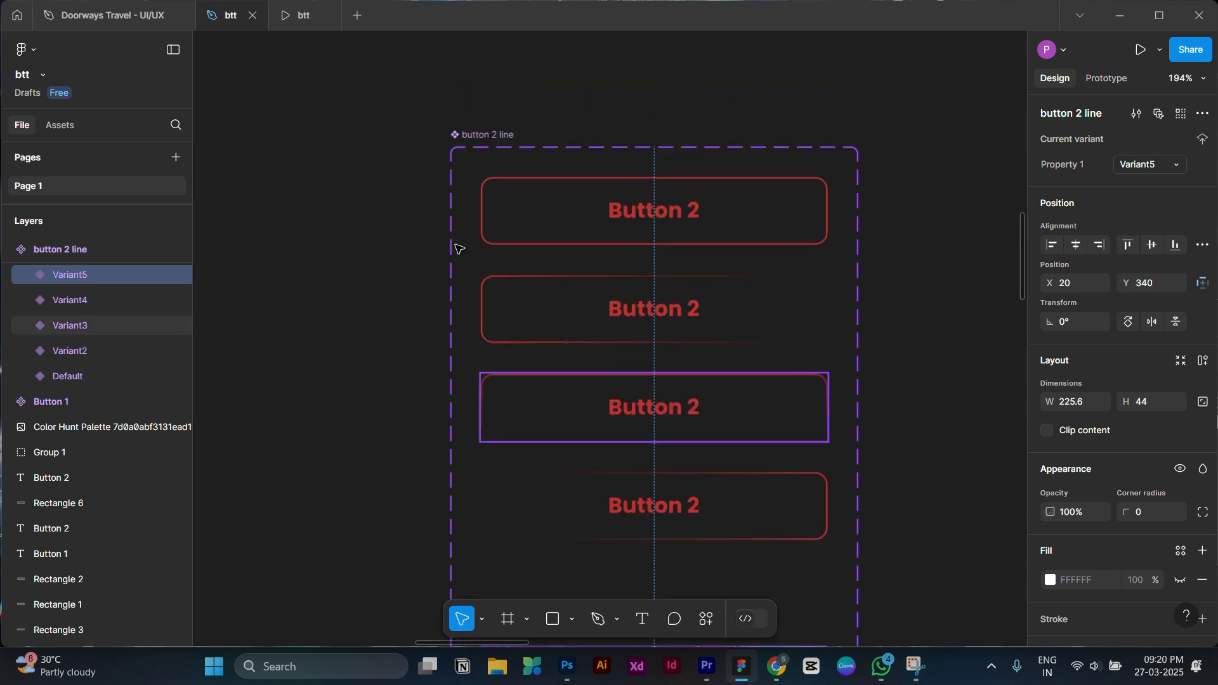
Show the prototype connections of the button 2 line component set and examine how its variants are linked
click(477, 134)
click(1107, 78)
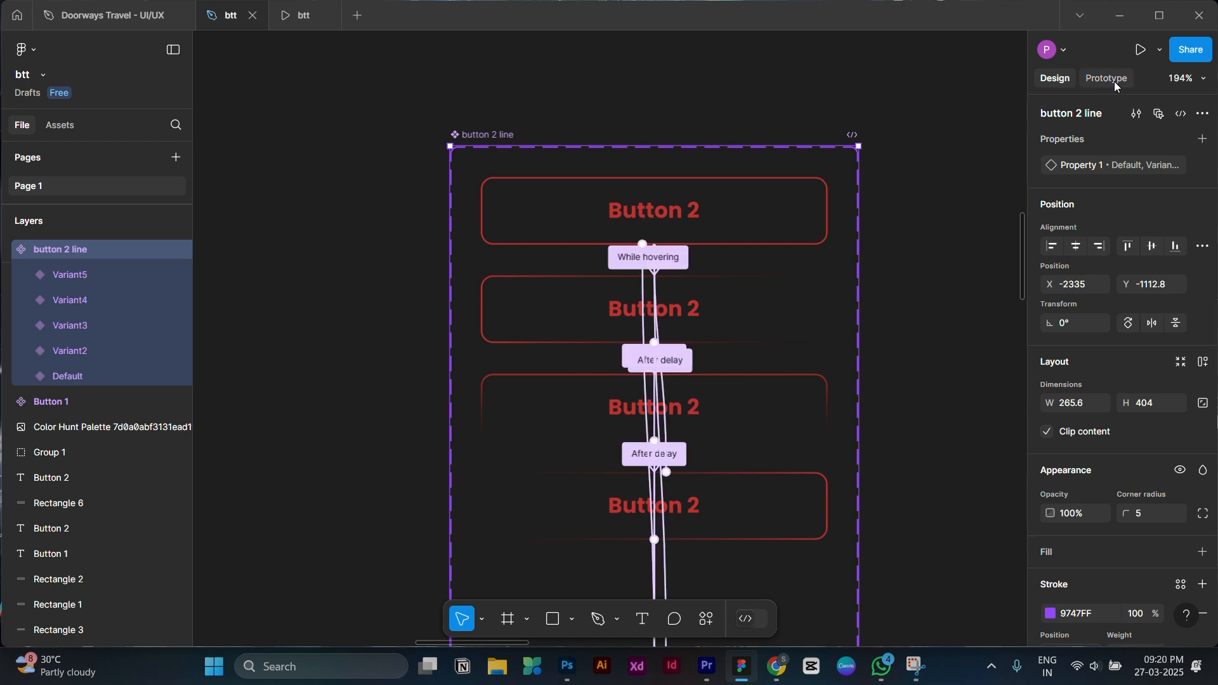
scroll(646, 260, up, 10)
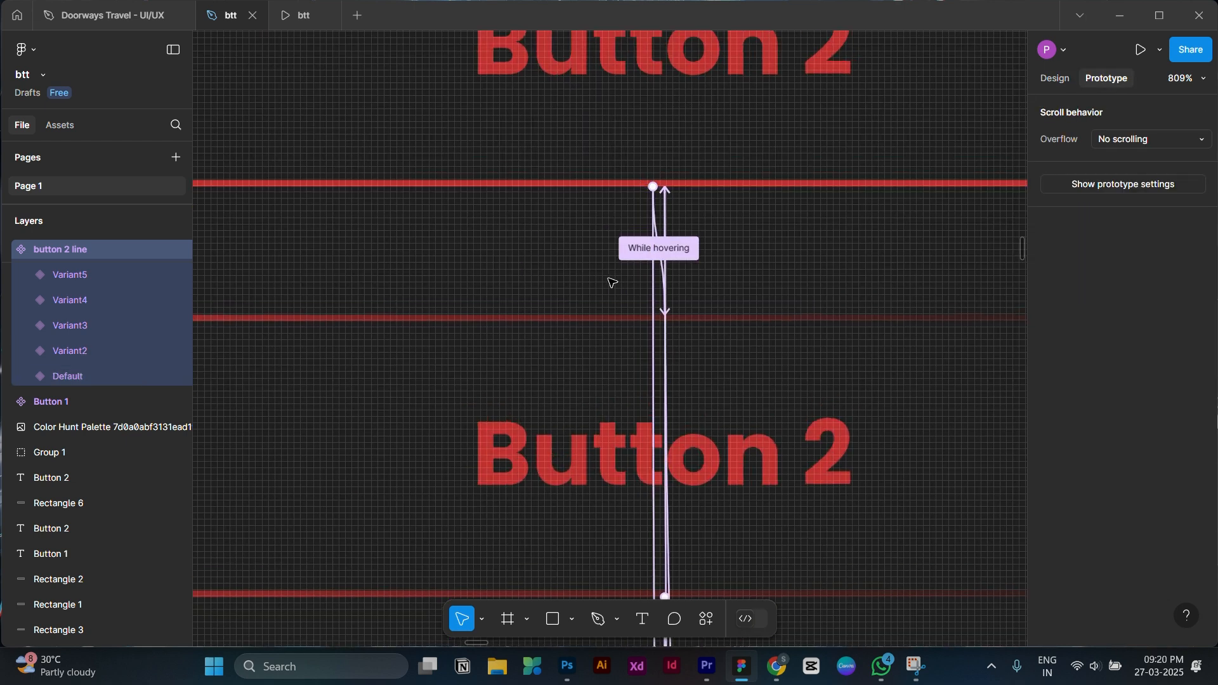
scroll(602, 354, down, 5)
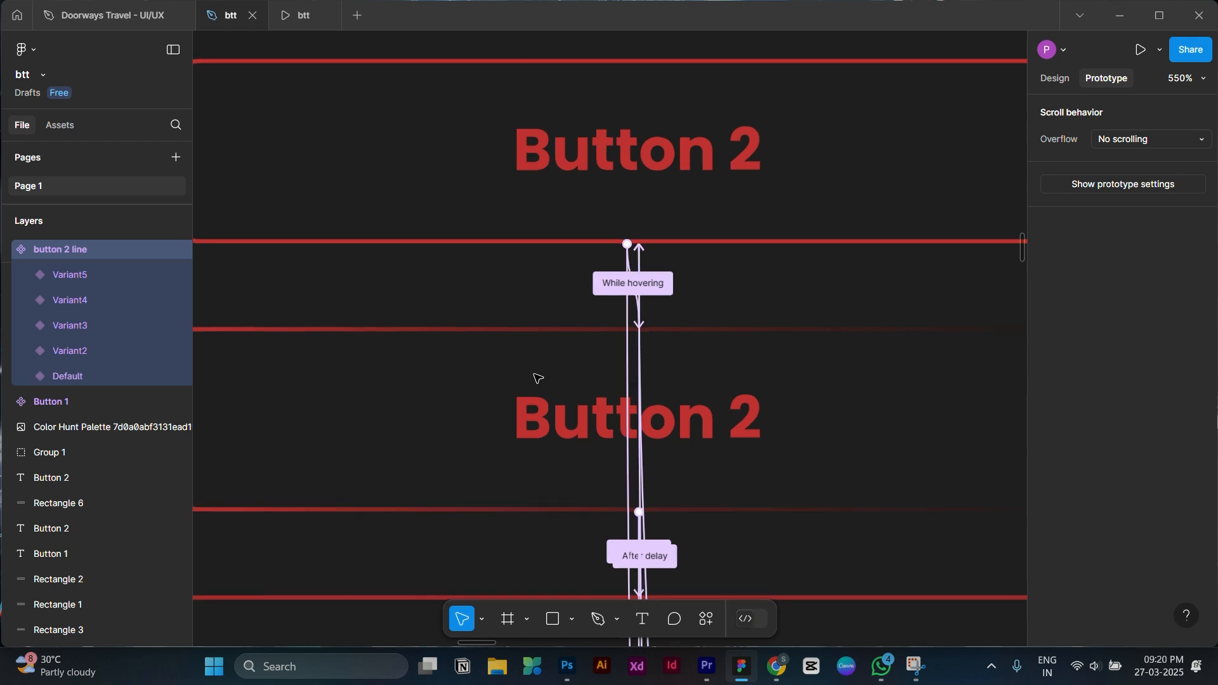
scroll(587, 313, down, 1)
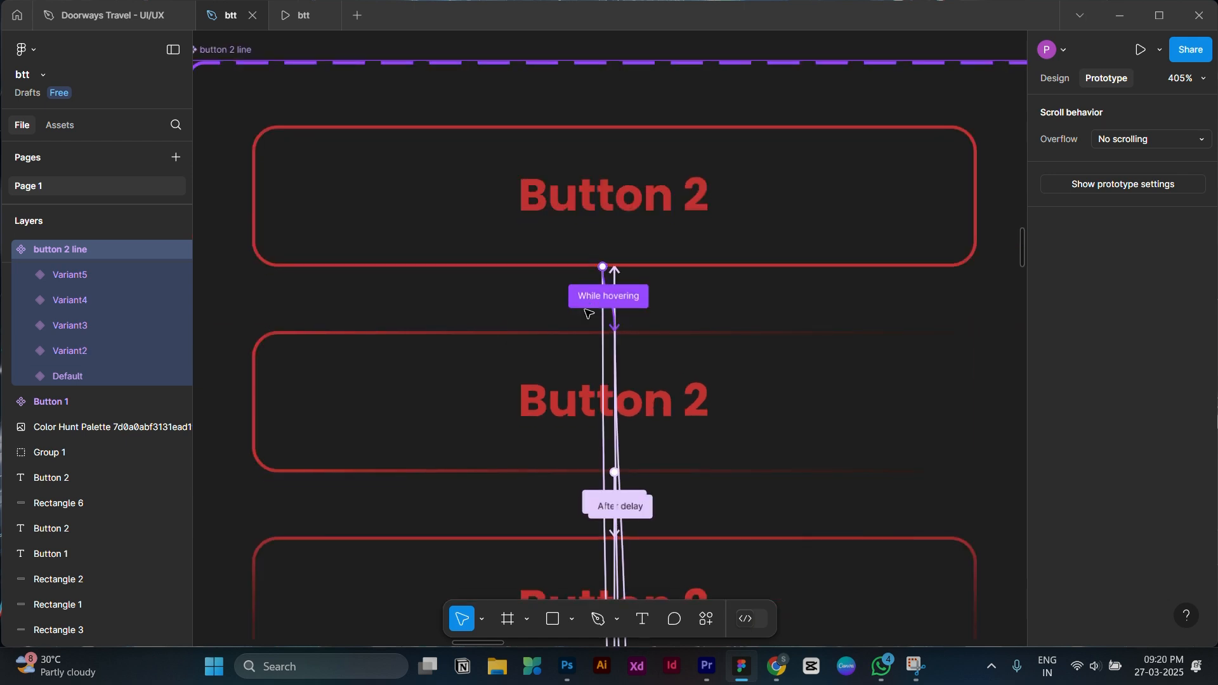
scroll(587, 317, down, 2)
scroll(577, 447, up, 5)
scroll(585, 353, down, 5)
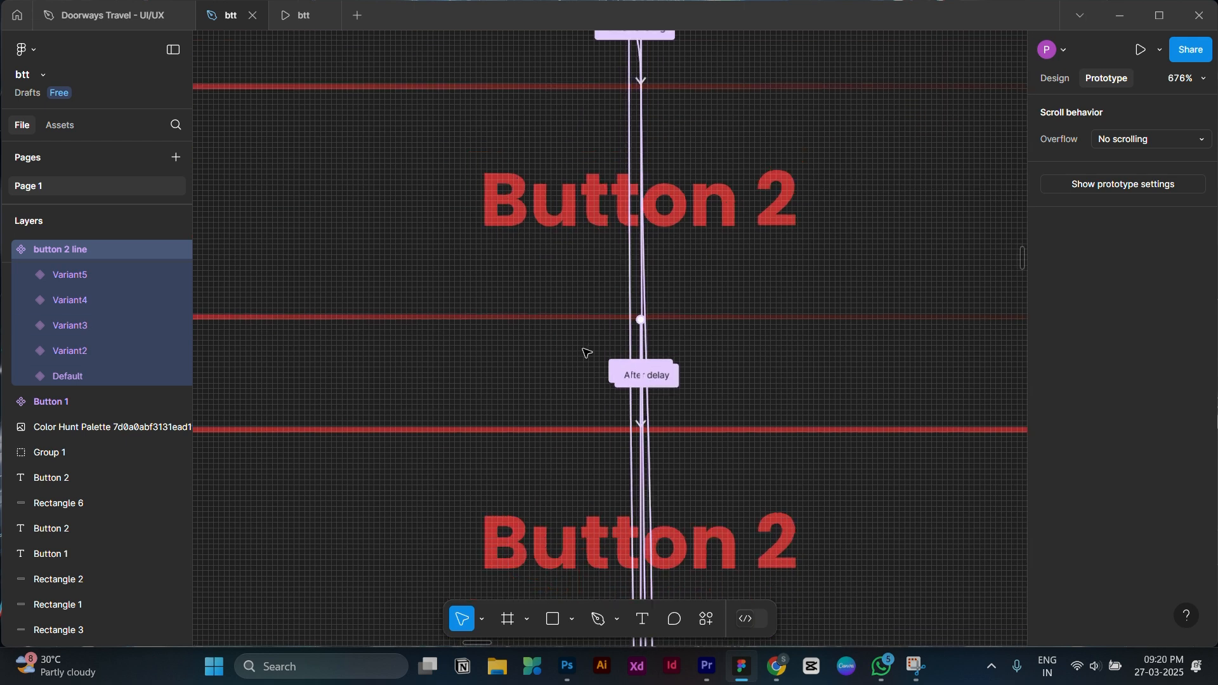
scroll(566, 351, down, 2)
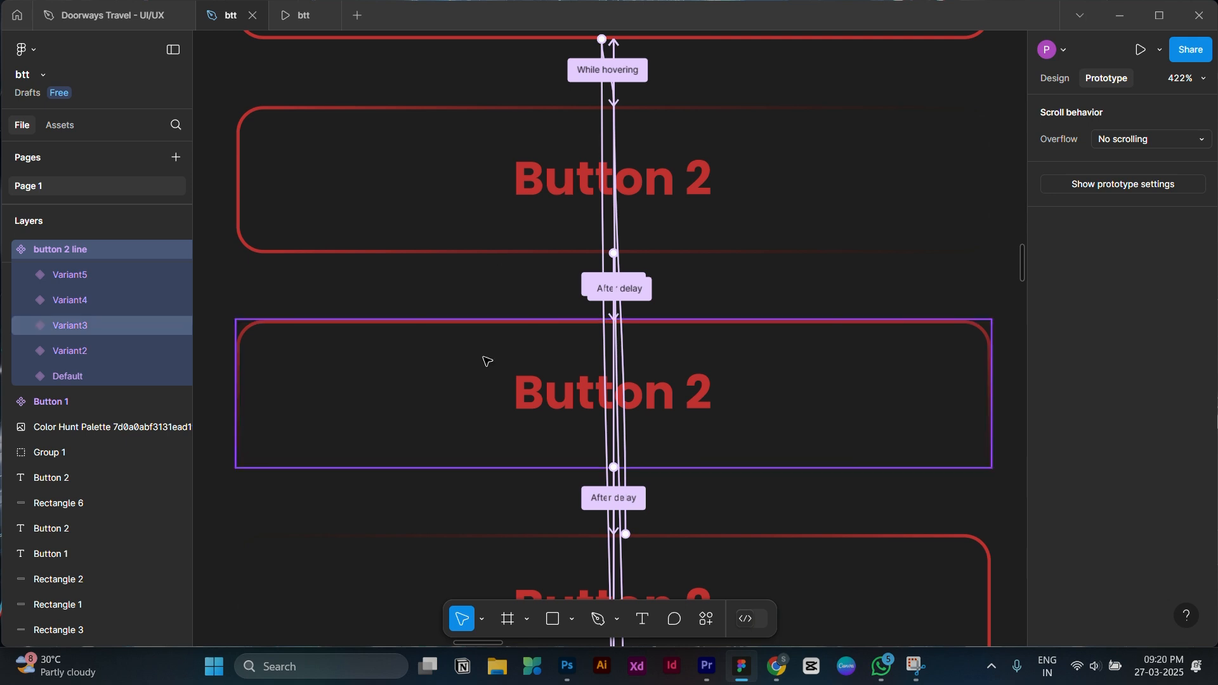
scroll(486, 359, down, 1)
scroll(484, 355, down, 4)
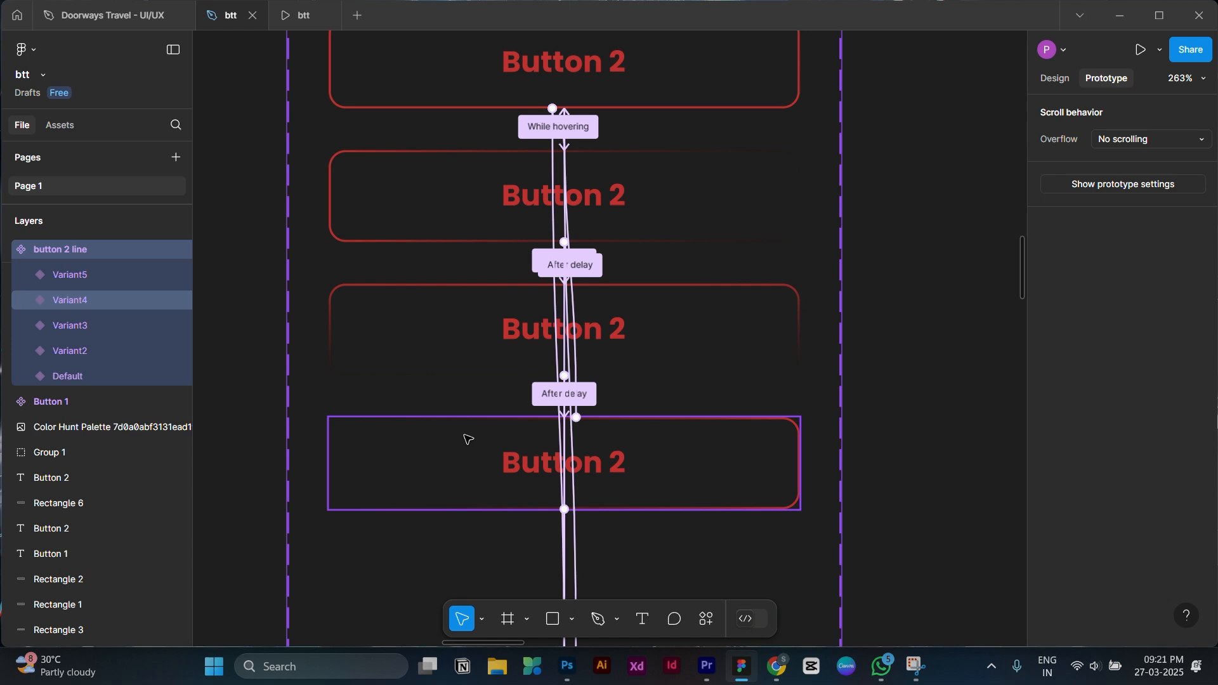
scroll(492, 260, up, 8)
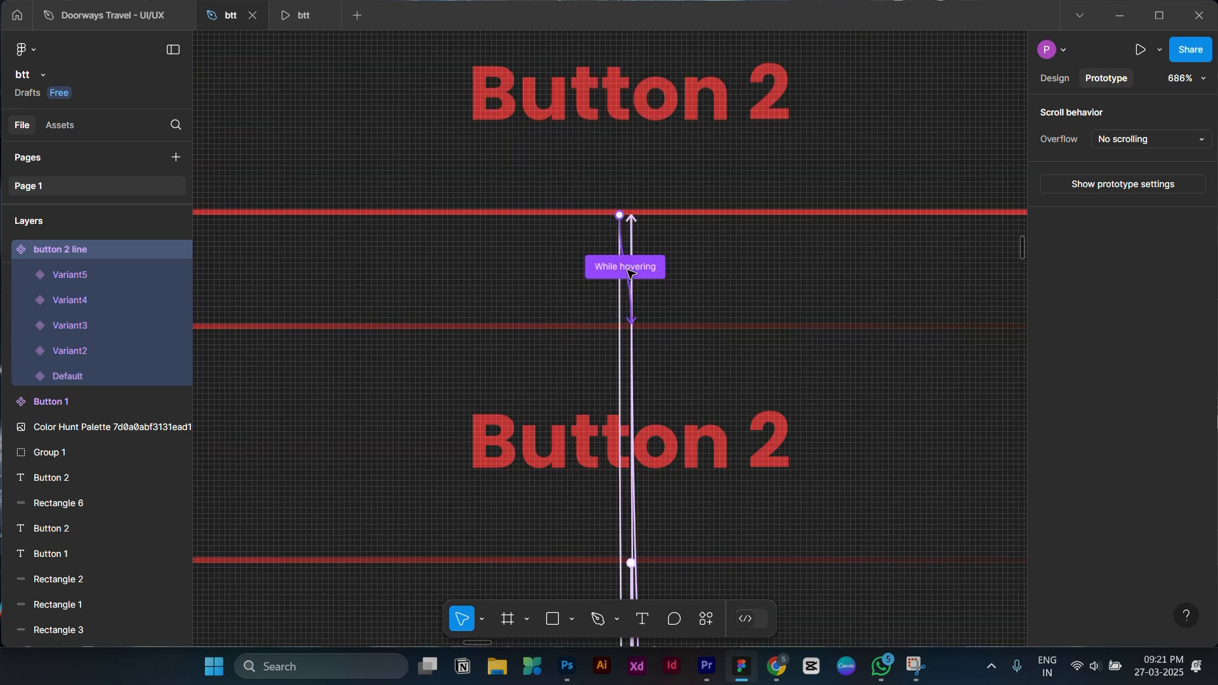
Inspect the while-hovering interaction that changes the Default variant to Variant2
click(630, 273)
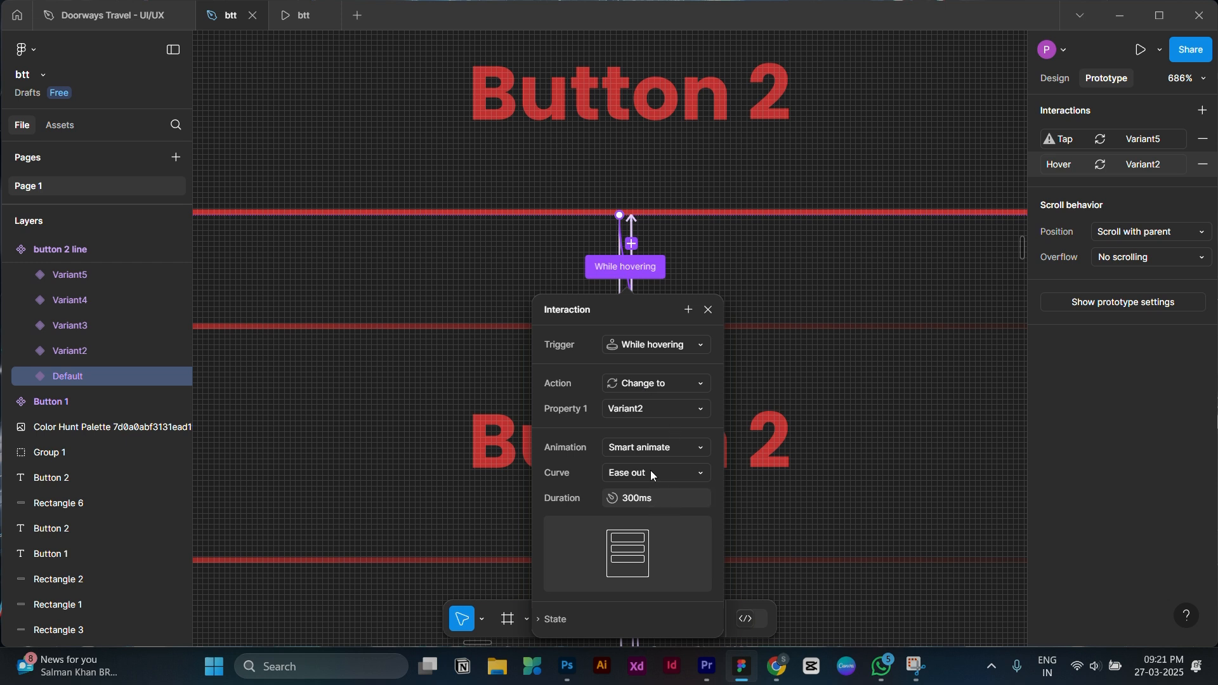
scroll(595, 336, down, 3)
click(422, 489)
Inspect the after-delay interaction that changes Variant2 to Variant3, including its delay and animation settings
click(619, 490)
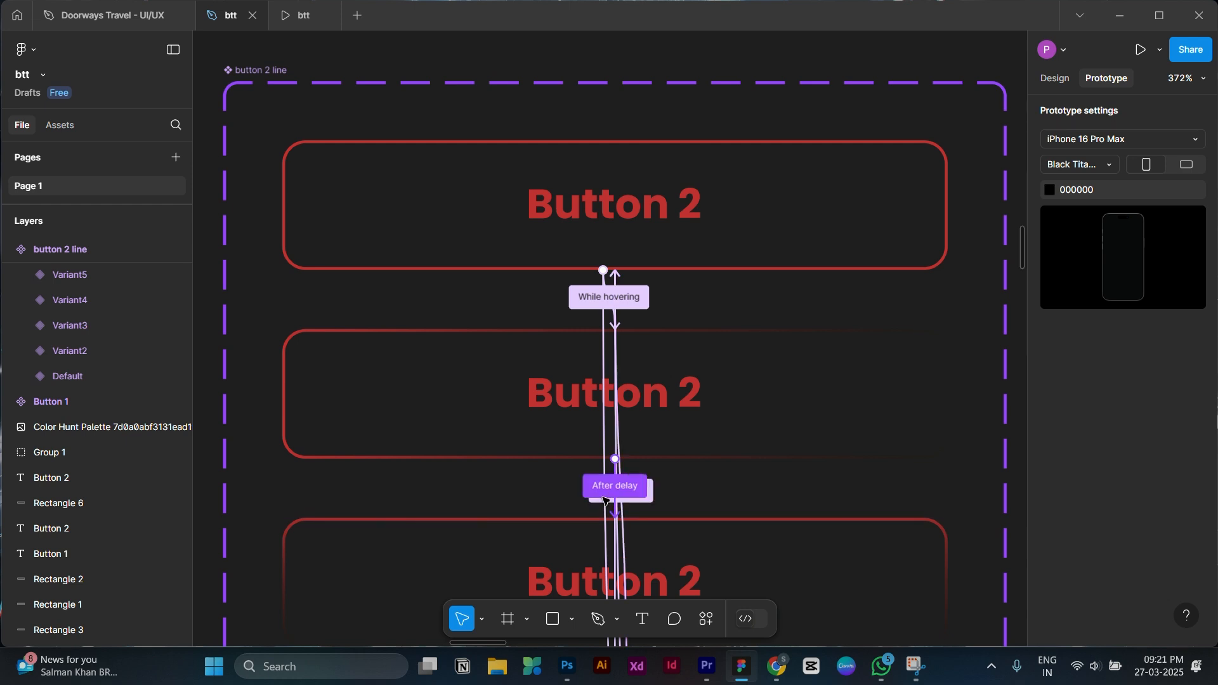
scroll(629, 517, up, 3)
scroll(629, 518, down, 2)
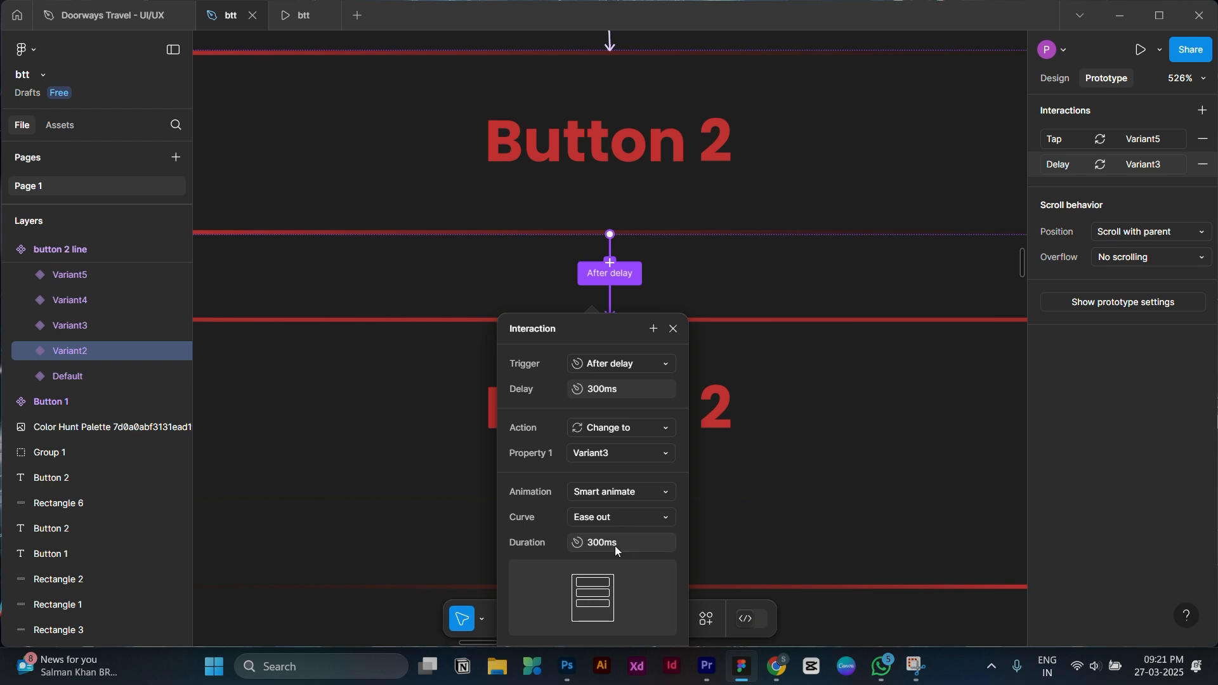
scroll(615, 545, down, 10)
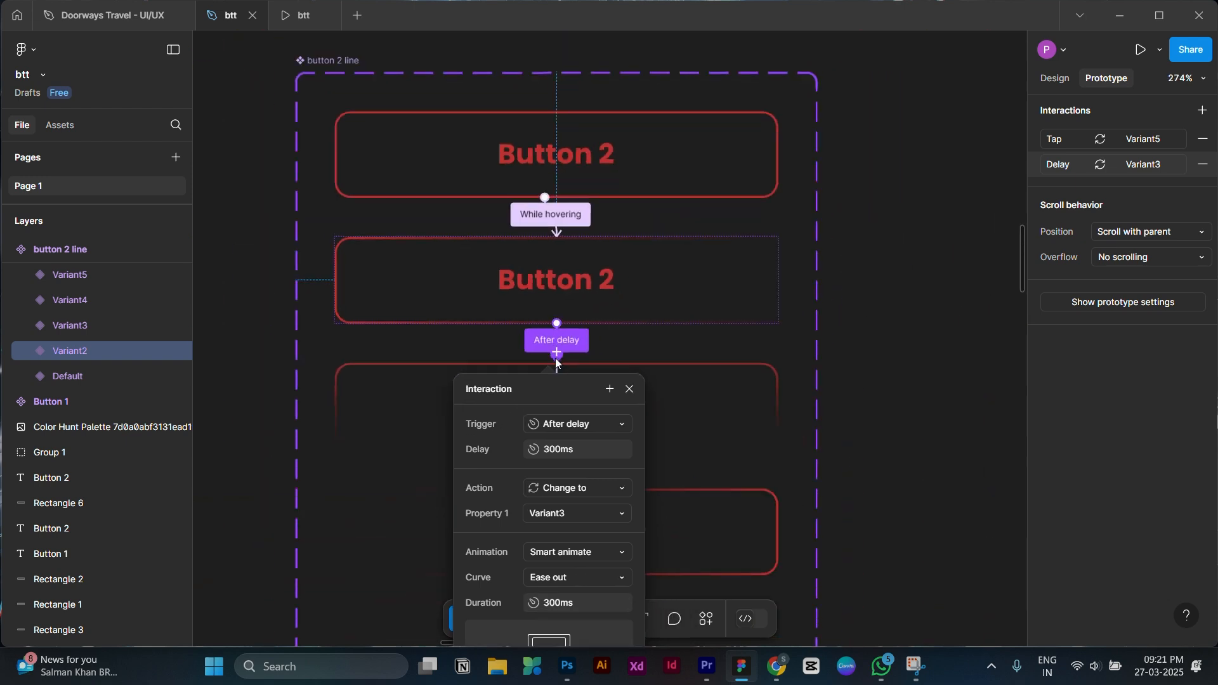
Check the tap and delay interactions assigned to Variant3 and Variant4 of button 2 line
scroll(673, 380, down, 2)
click(696, 381)
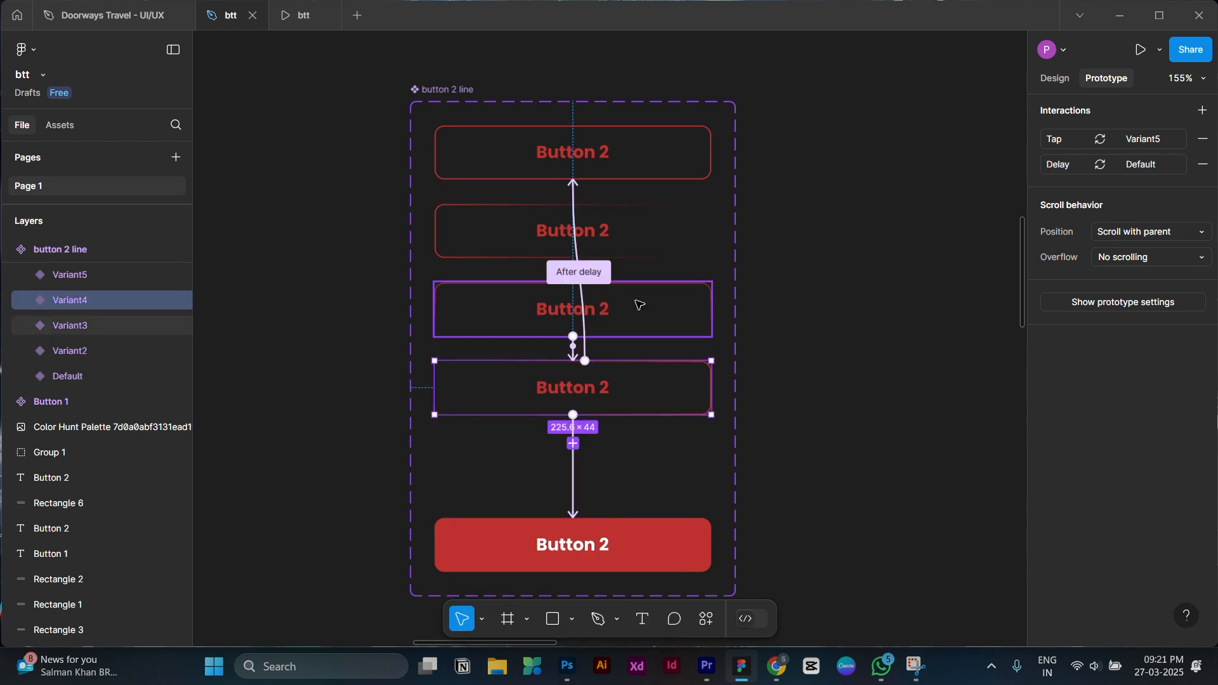
click(639, 261)
click(634, 305)
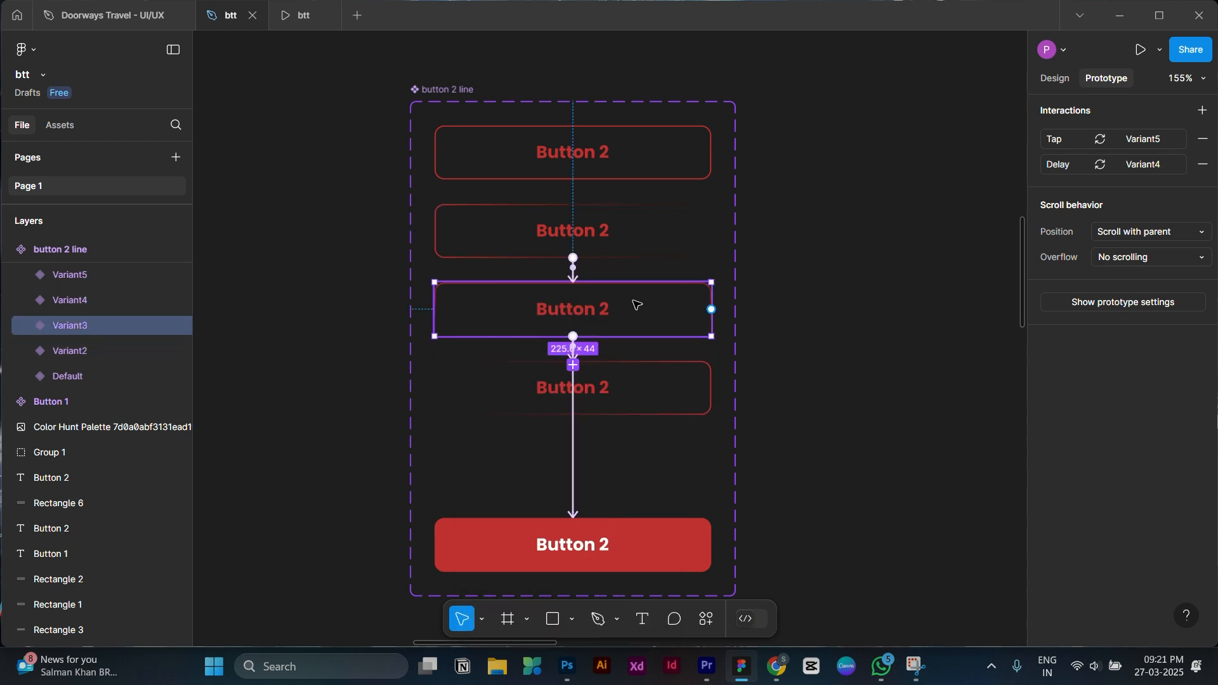
click(640, 385)
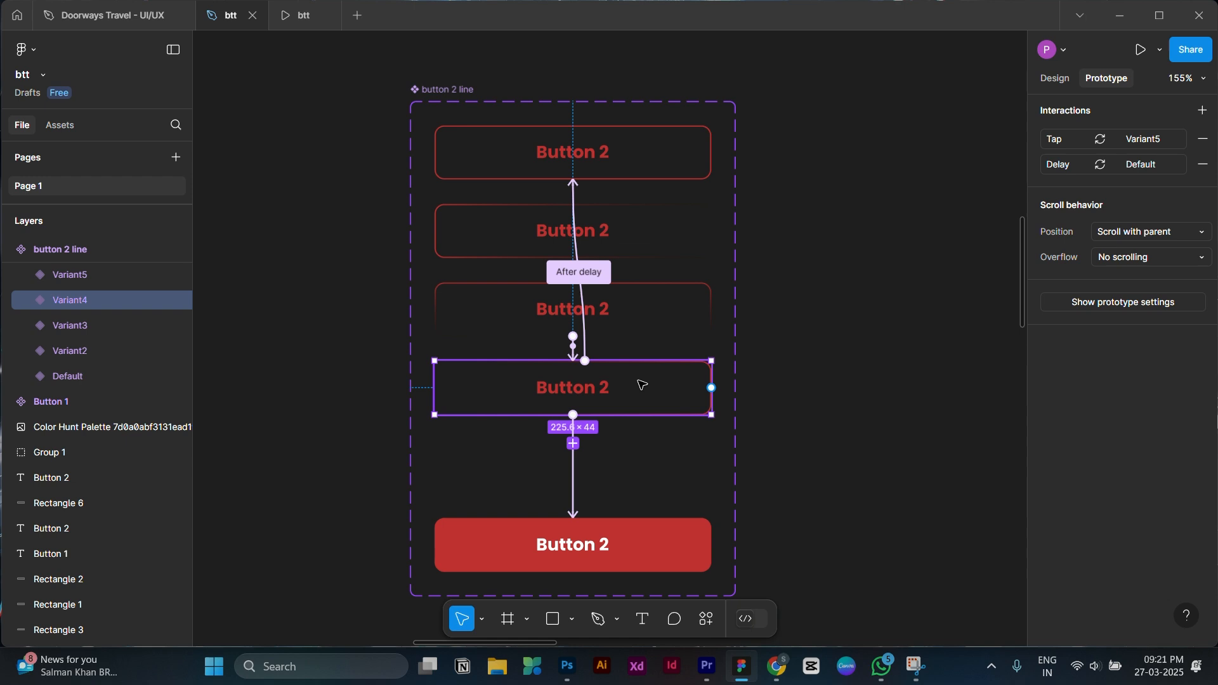
ctrl+scroll(590, 399, up, 3)
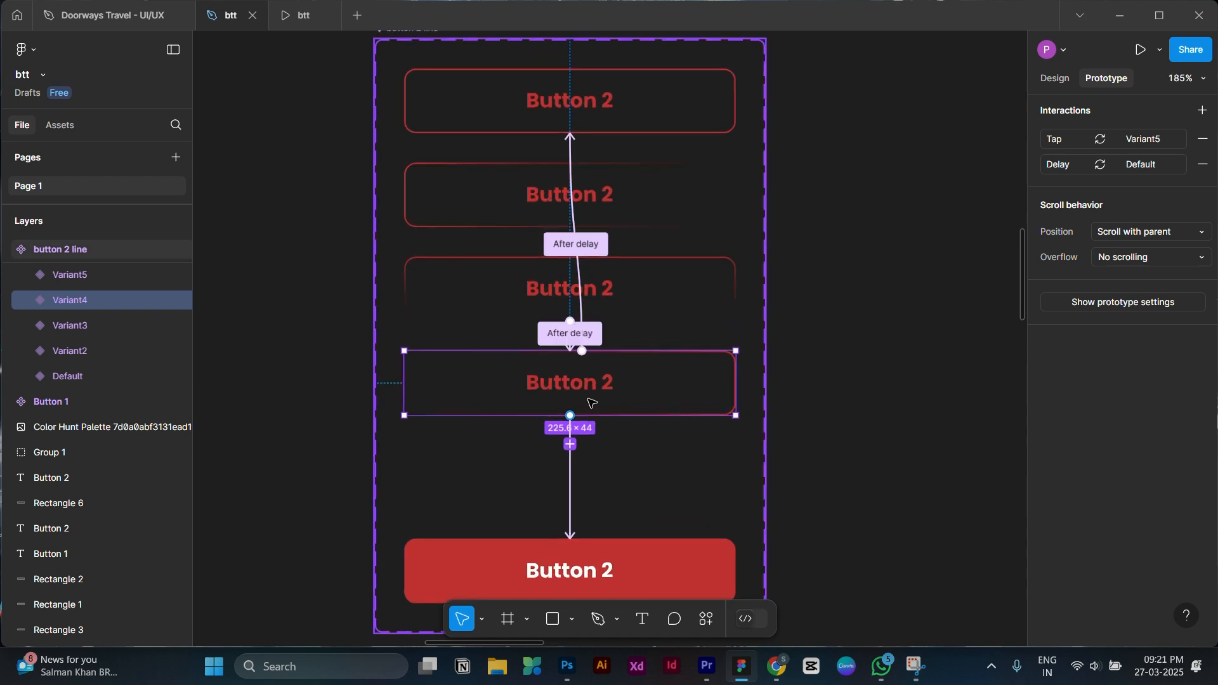
click(490, 328)
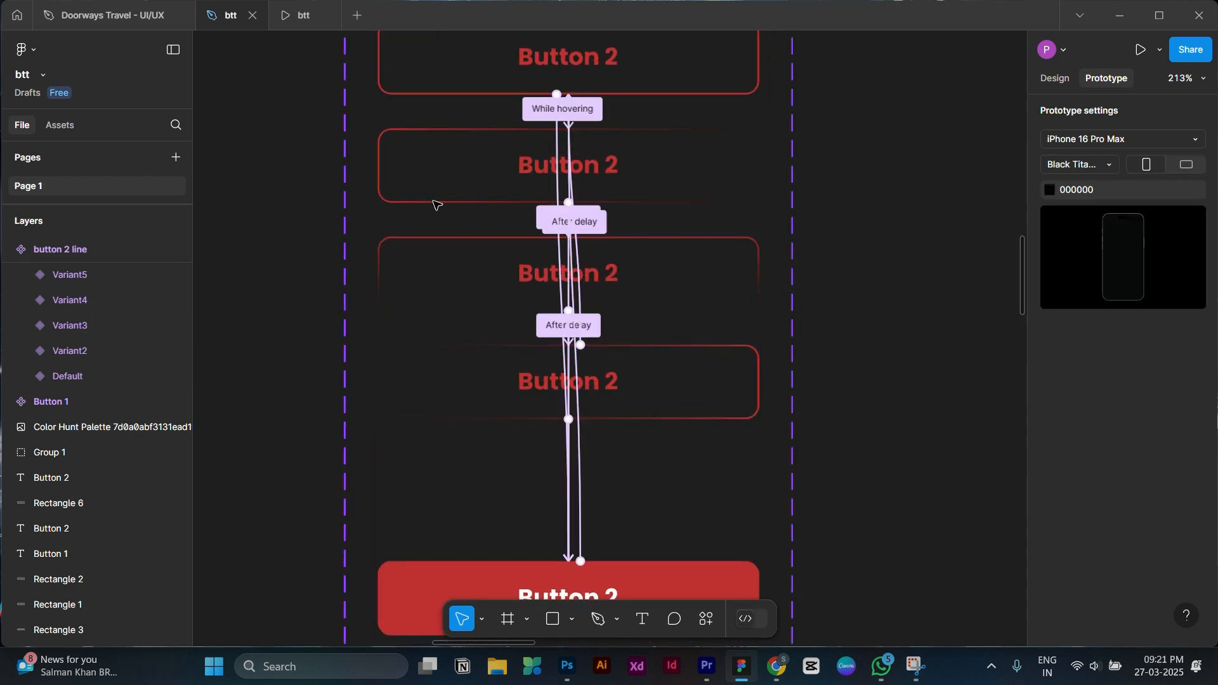
click(443, 275)
click(436, 376)
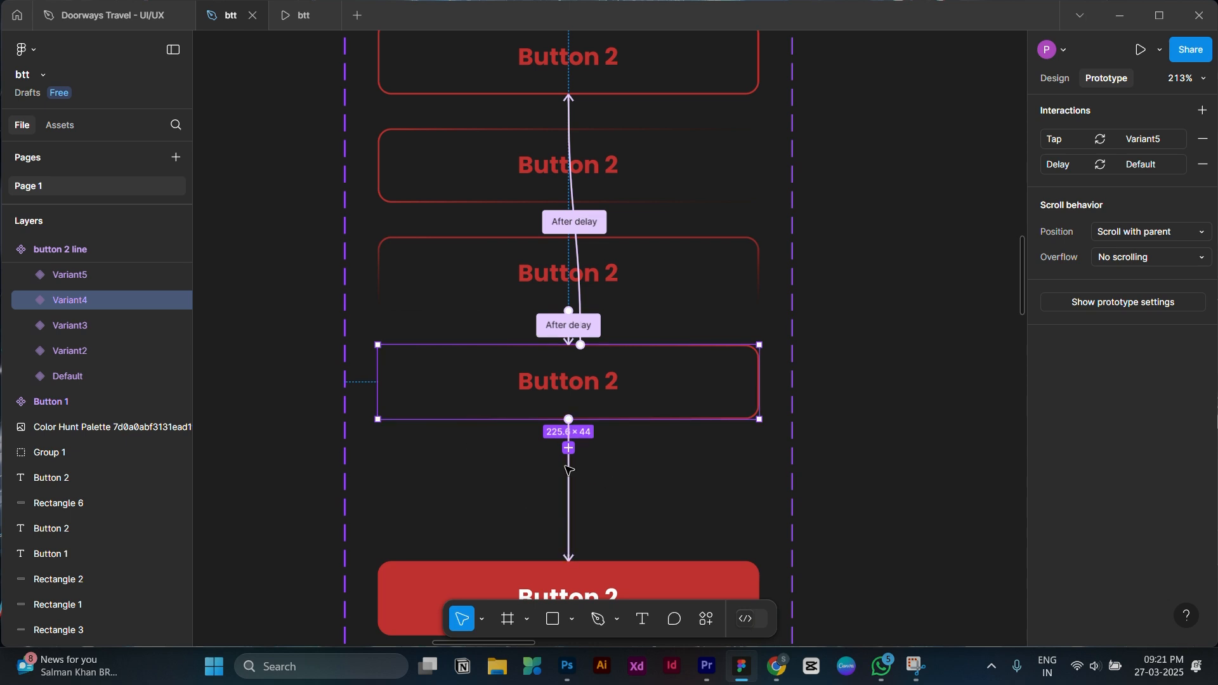
Inspect the on-tap interaction from Variant4 to Variant5 and check the tap interaction on the filled Variant5
click(1056, 146)
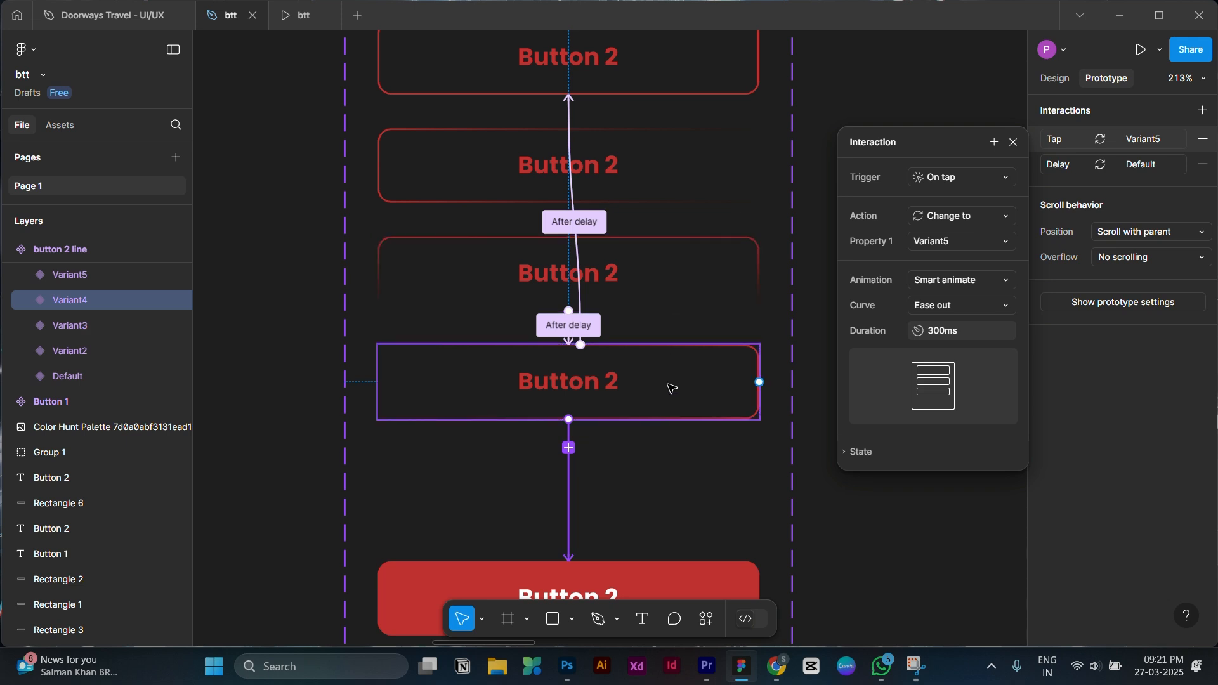
scroll(660, 158, up, 1)
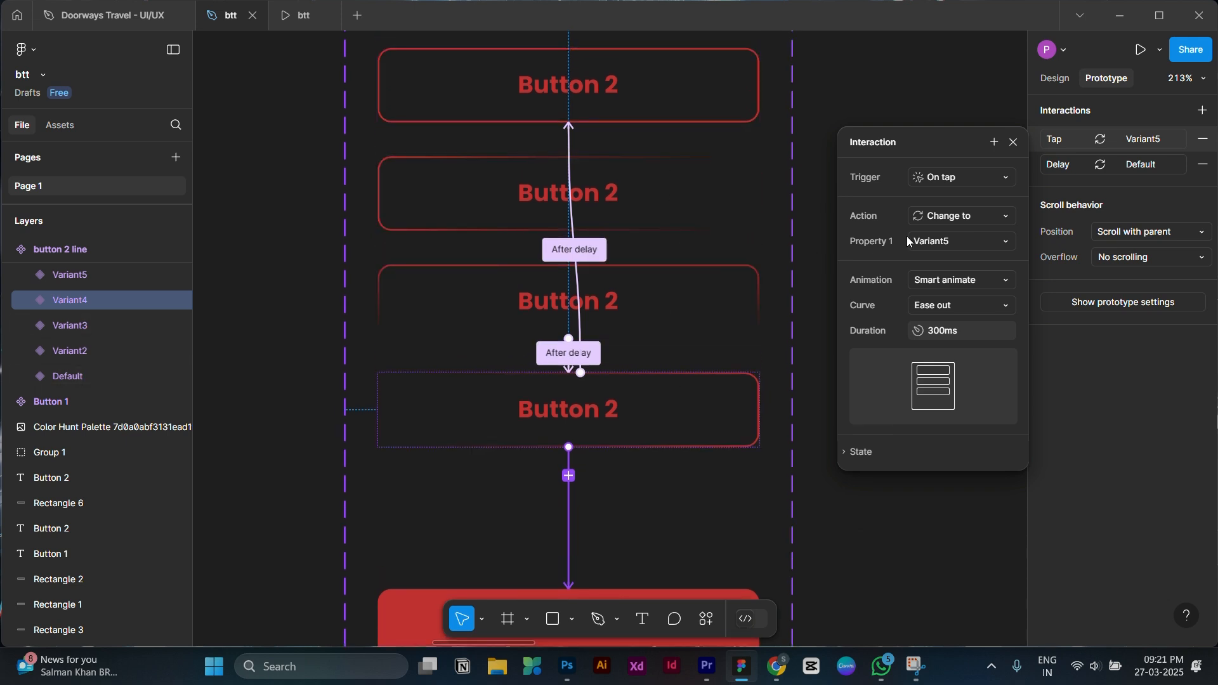
scroll(674, 451, down, 4)
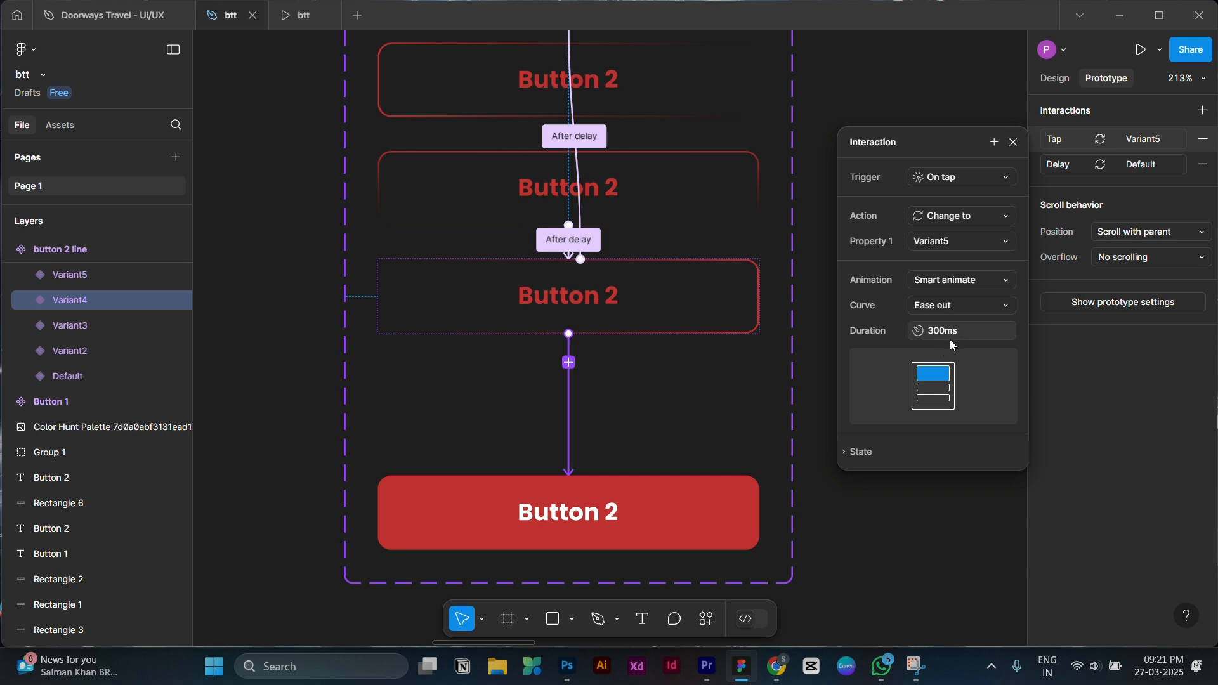
click(429, 522)
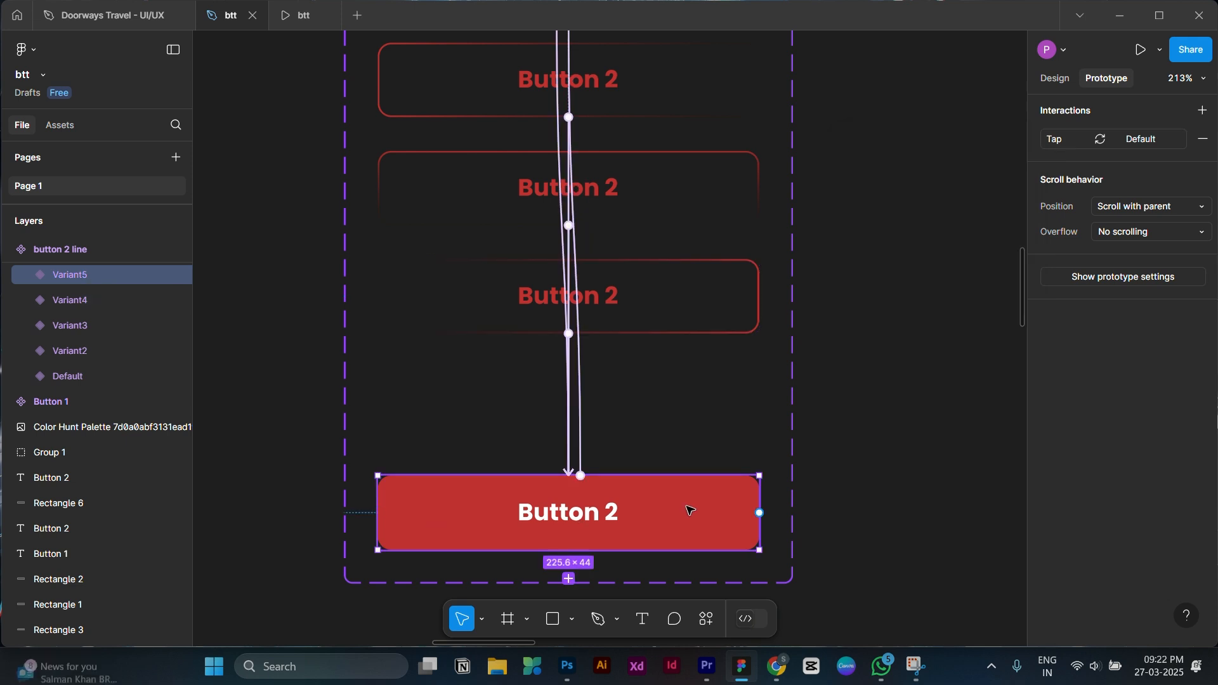
Inspect the on-tap interaction that changes Variant5 of button 2 line to Default, tracing its connection across the variants
scroll(690, 511, up, 1)
click(1054, 140)
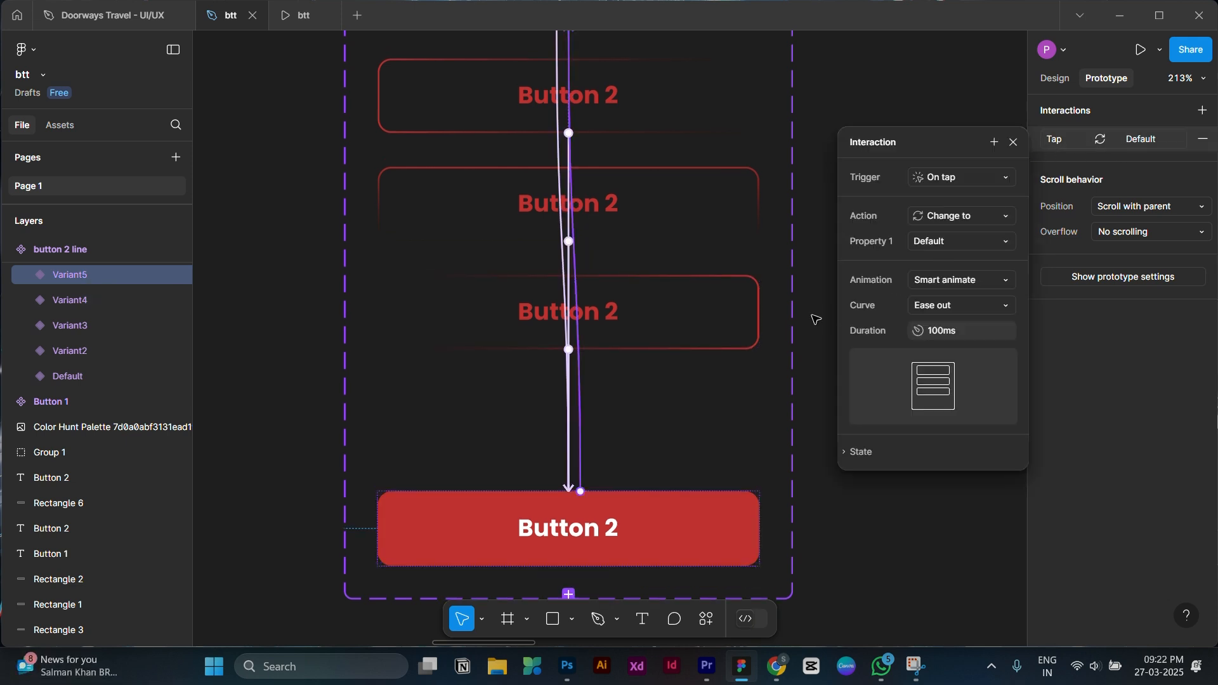
scroll(816, 319, up, 5)
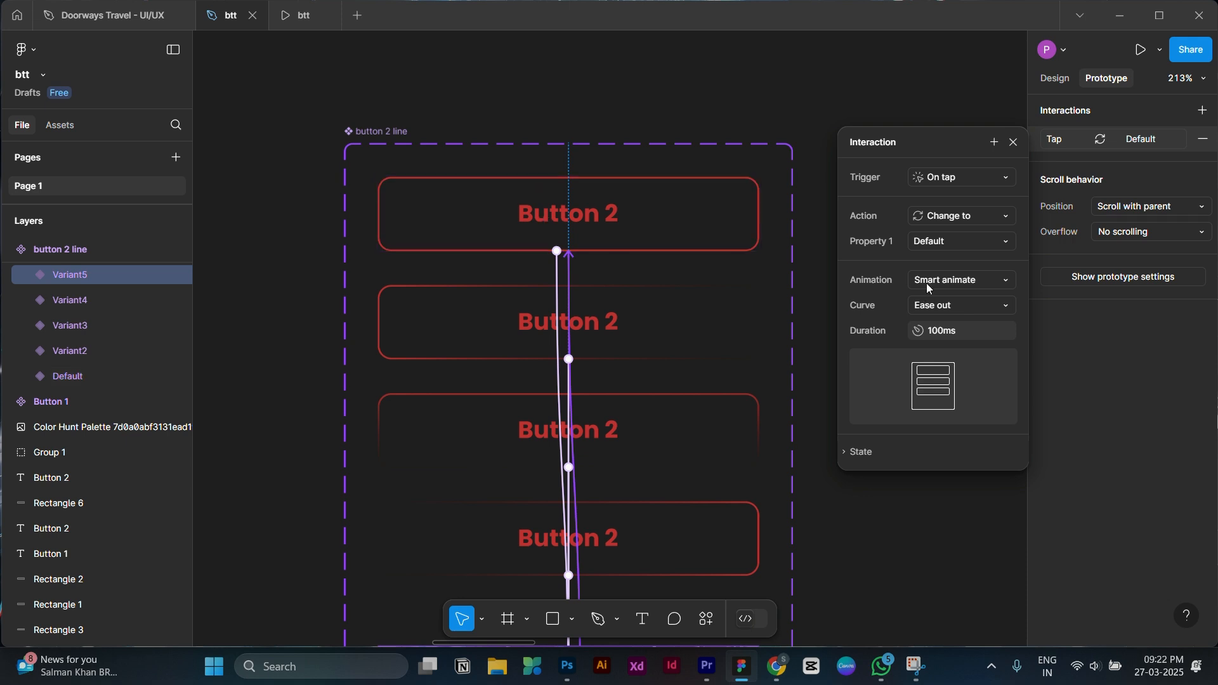
scroll(759, 378, down, 6)
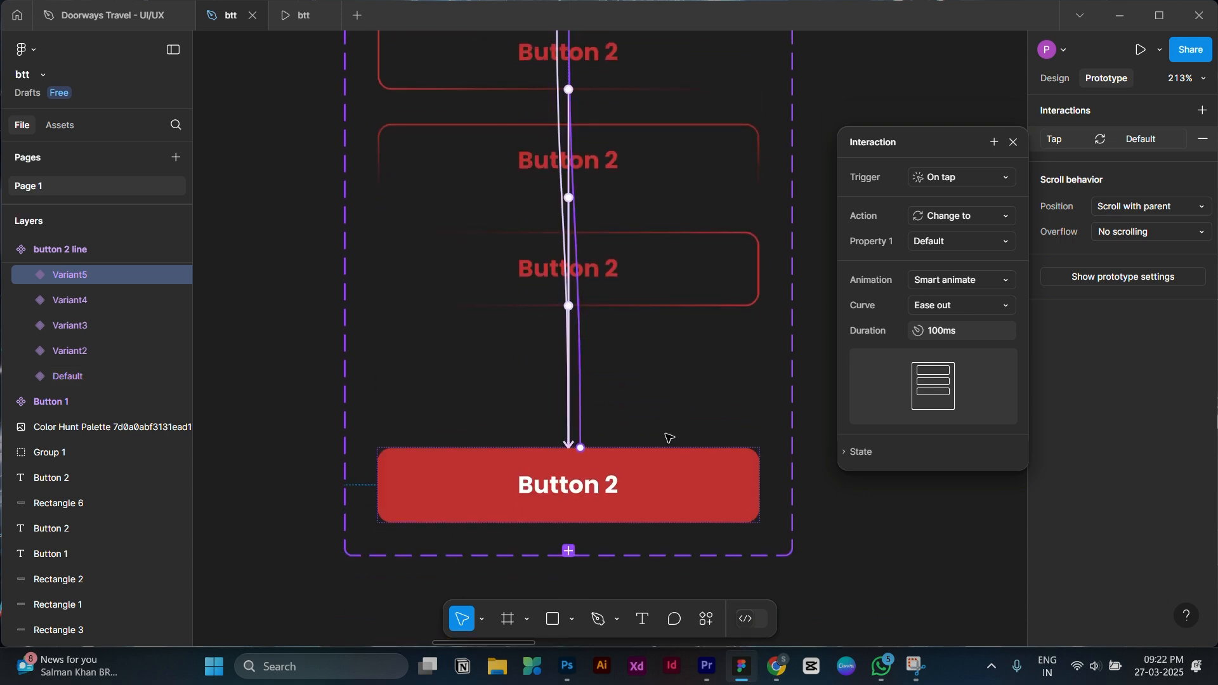
scroll(531, 207, up, 10)
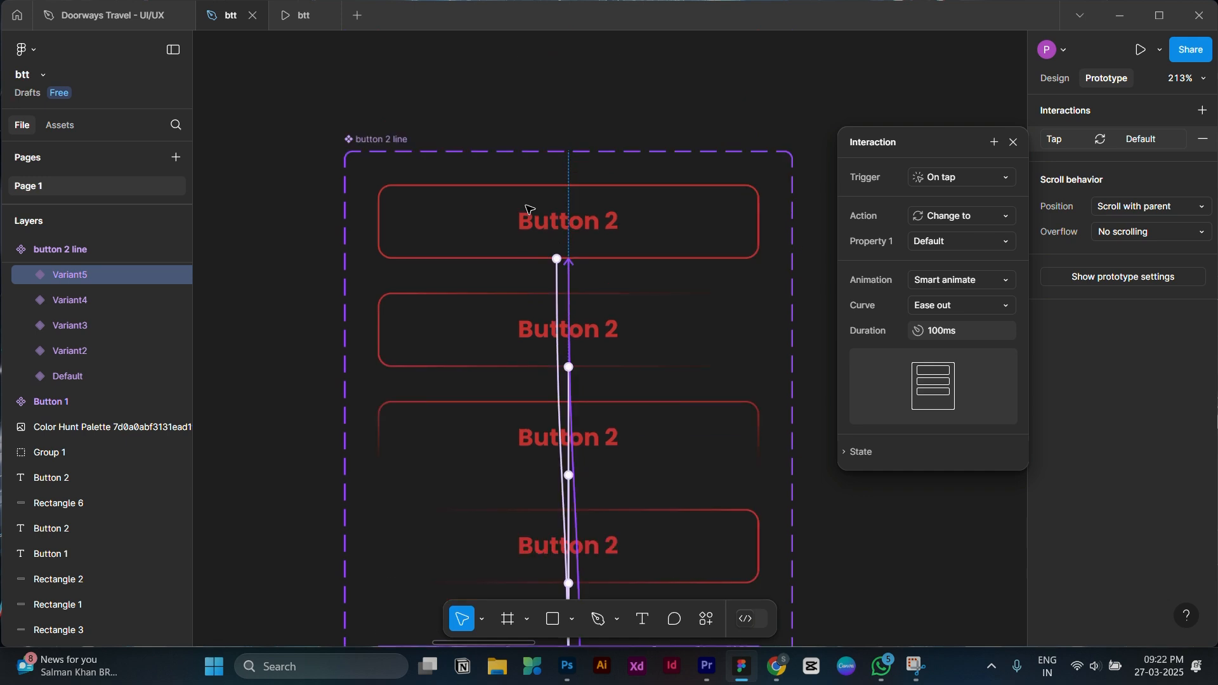
scroll(582, 235, down, 10)
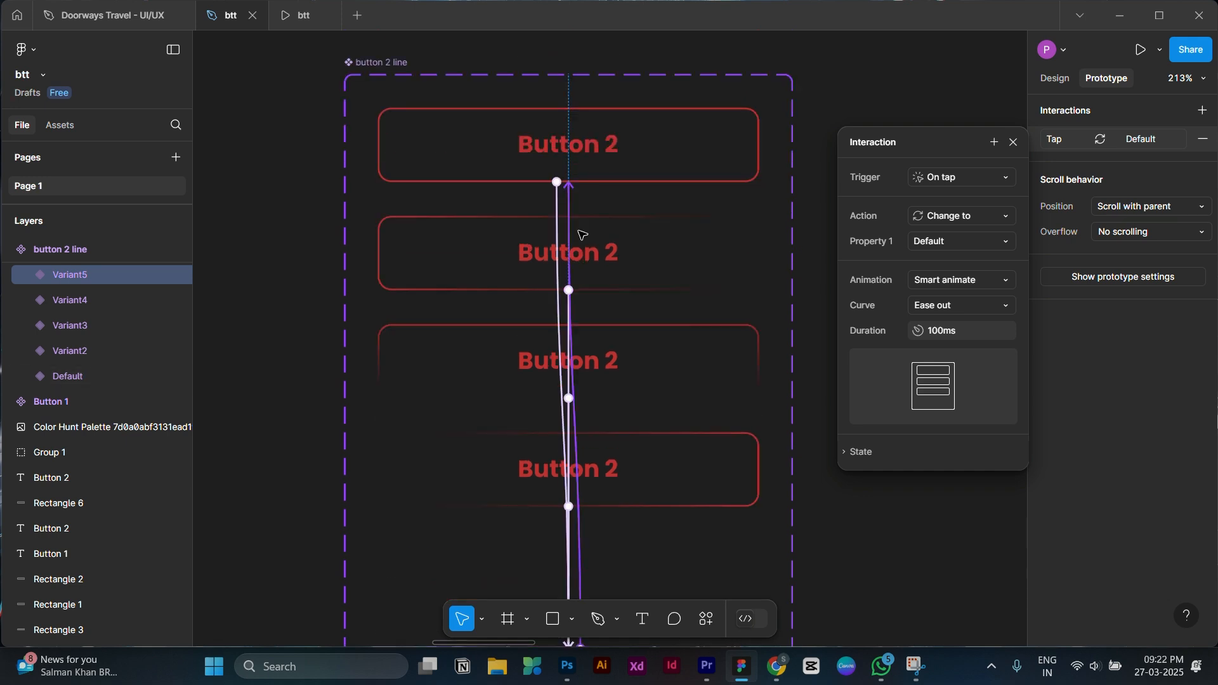
scroll(625, 371, up, 1)
Inspect the while-hovering and on-tap interactions that change Button 3's Default variant to Variant2, including their animation settings
scroll(625, 371, up, 8)
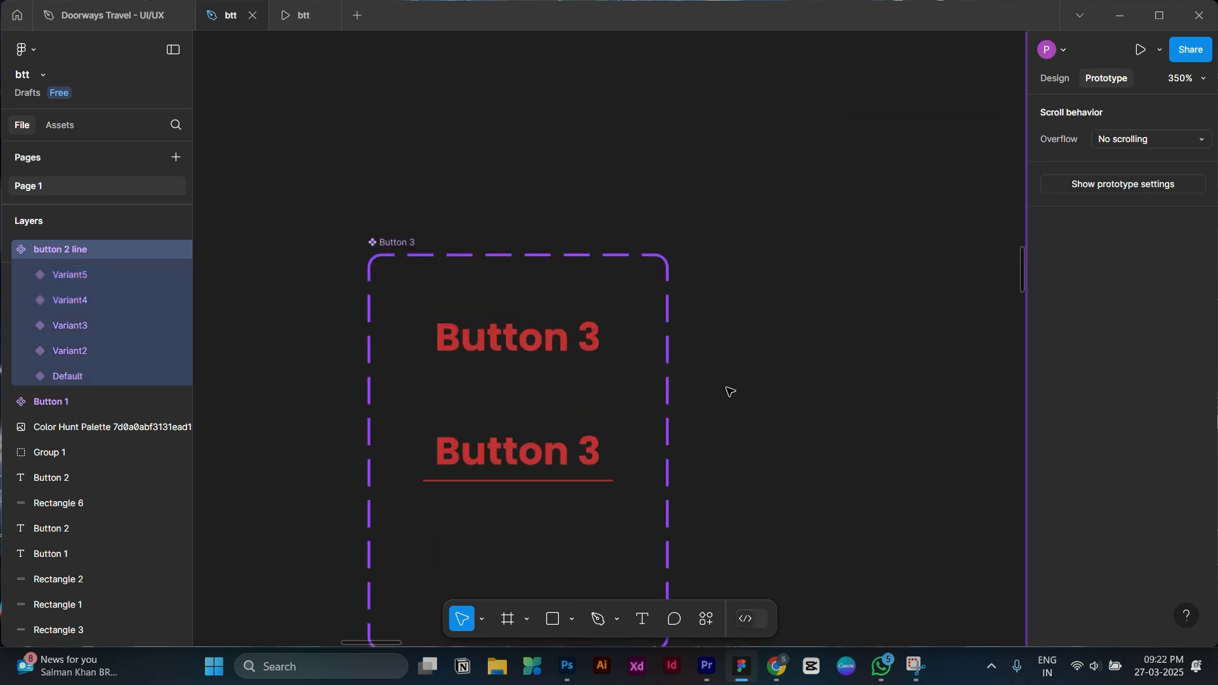
click(727, 389)
click(380, 249)
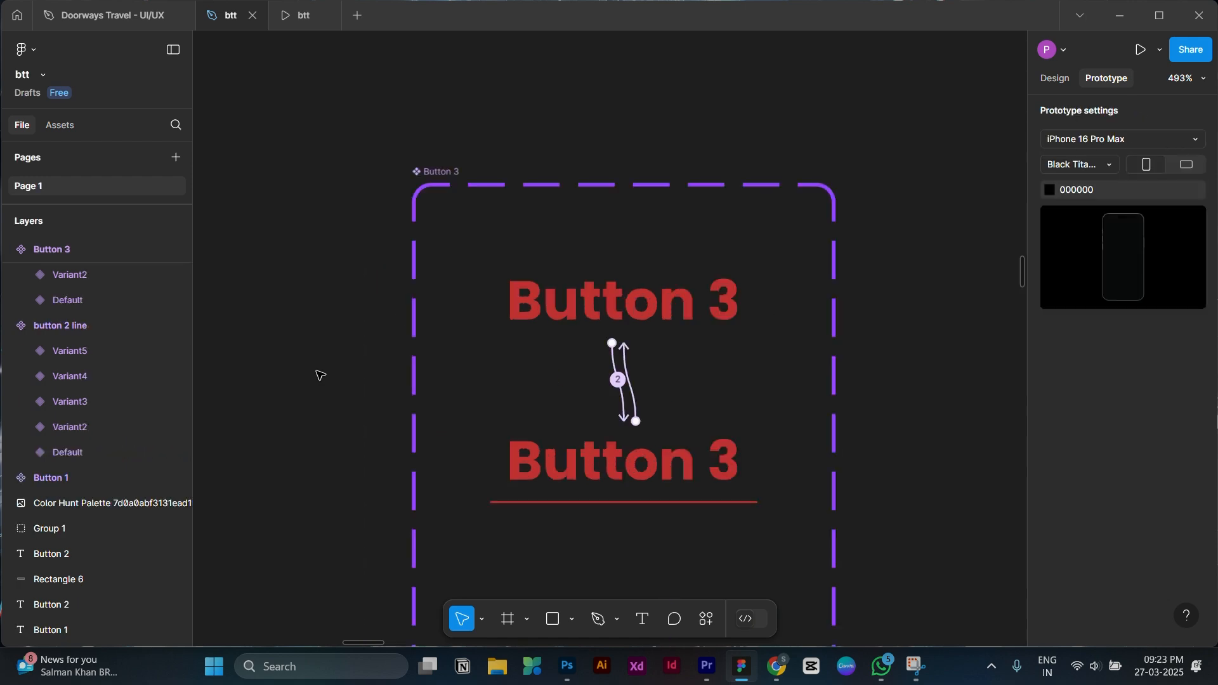
click(620, 305)
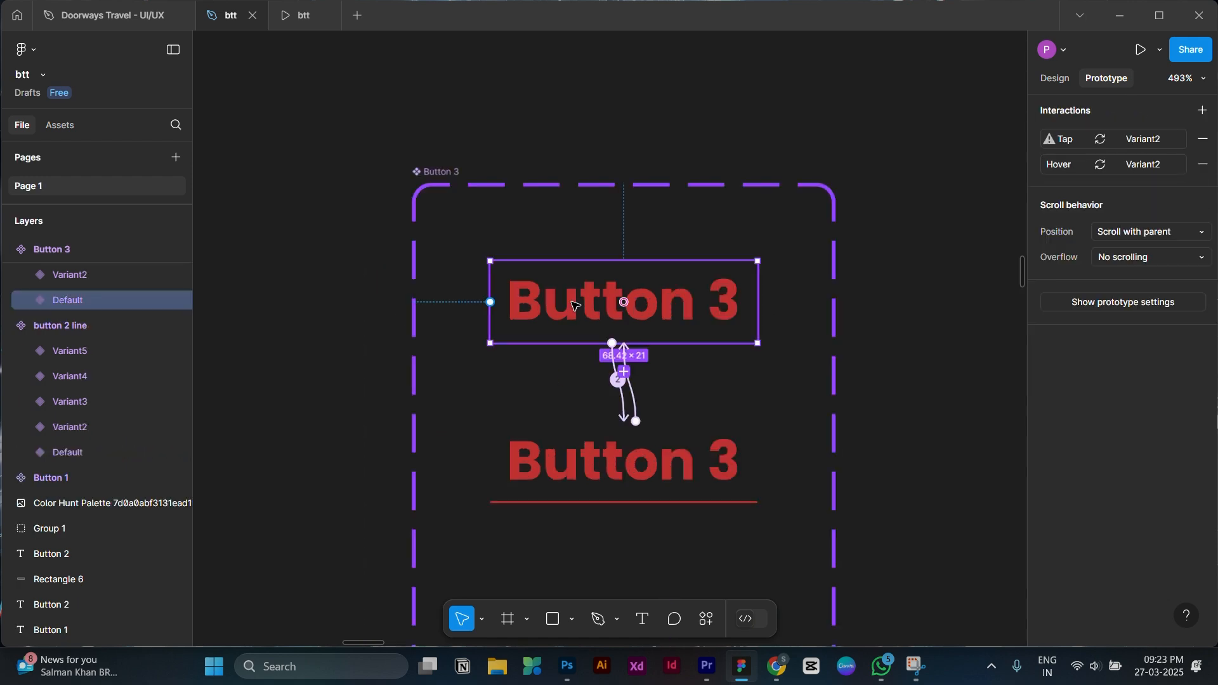
click(1051, 166)
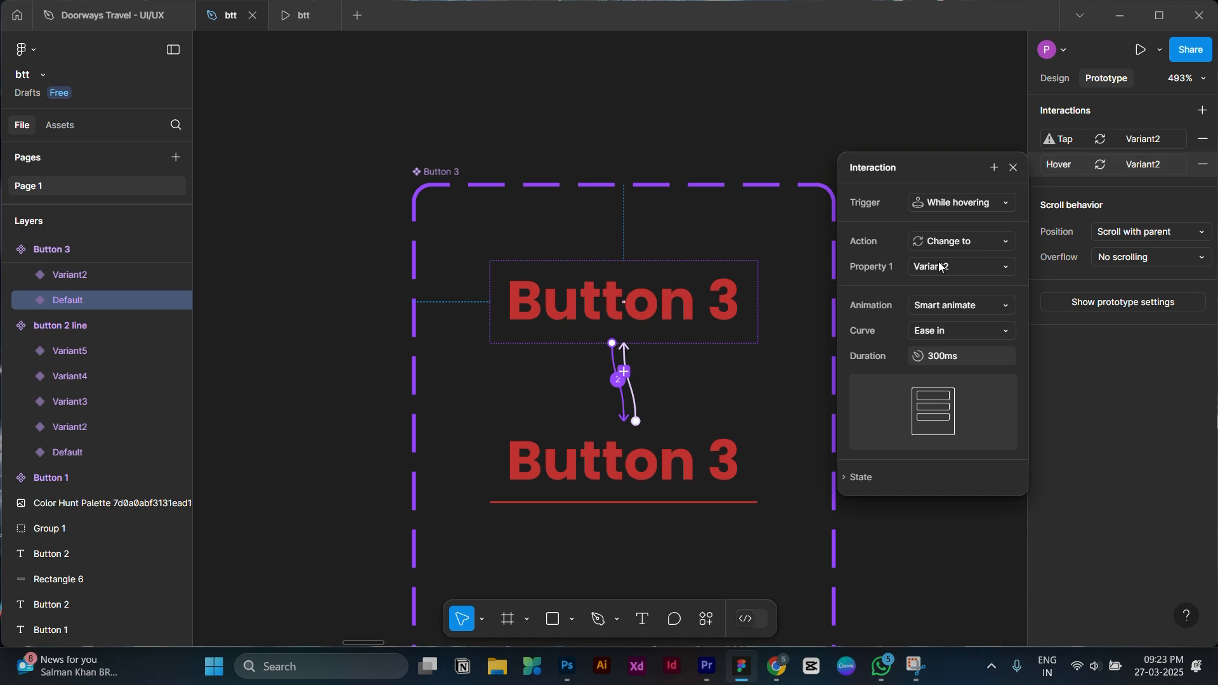
click(1078, 141)
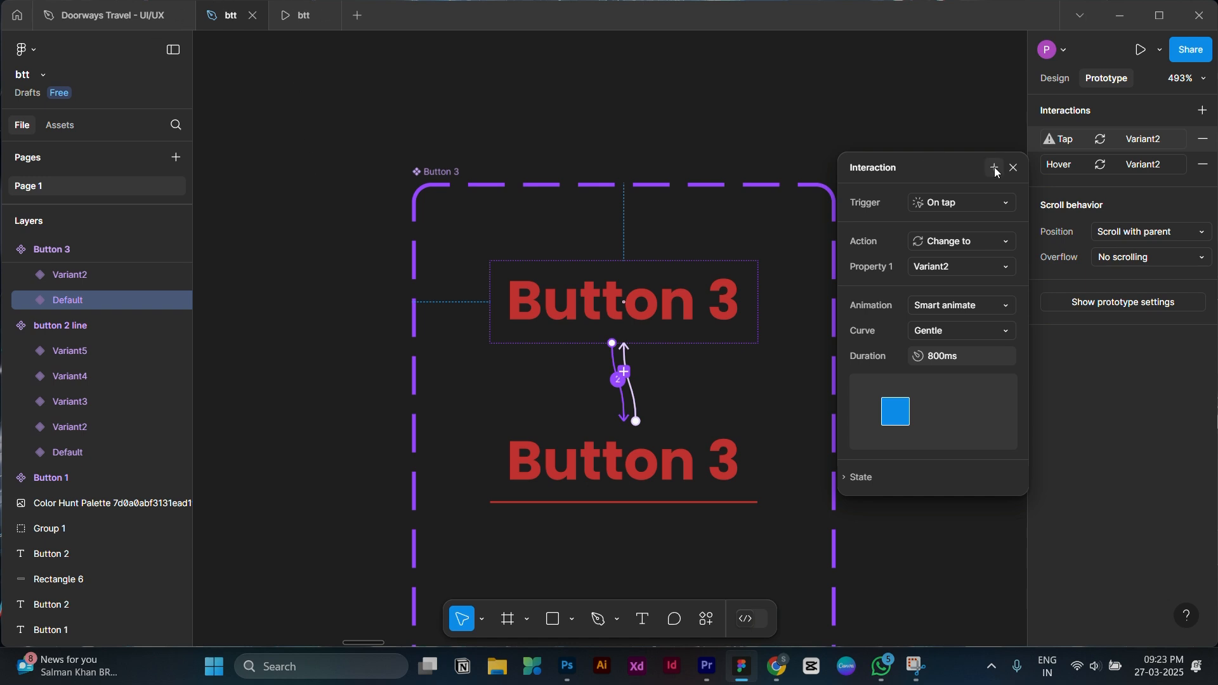
Inspect the on-tap interaction that changes Button 3's Variant2 back to Default, including its animation settings
click(718, 452)
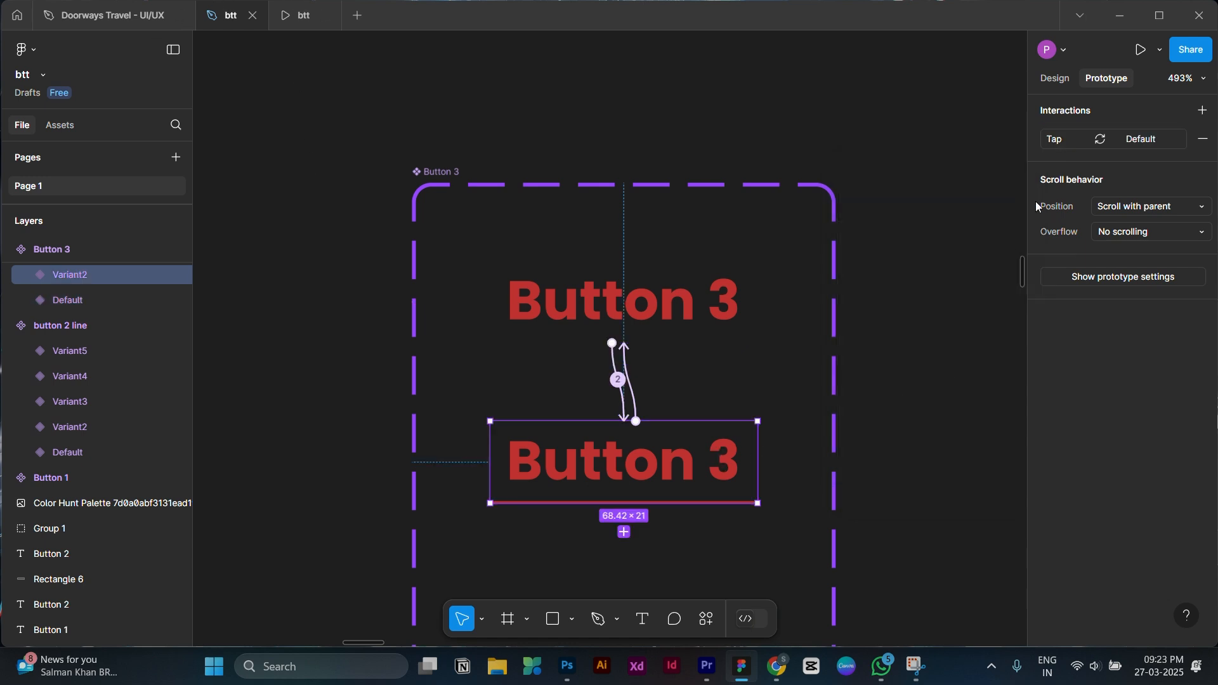
click(1058, 139)
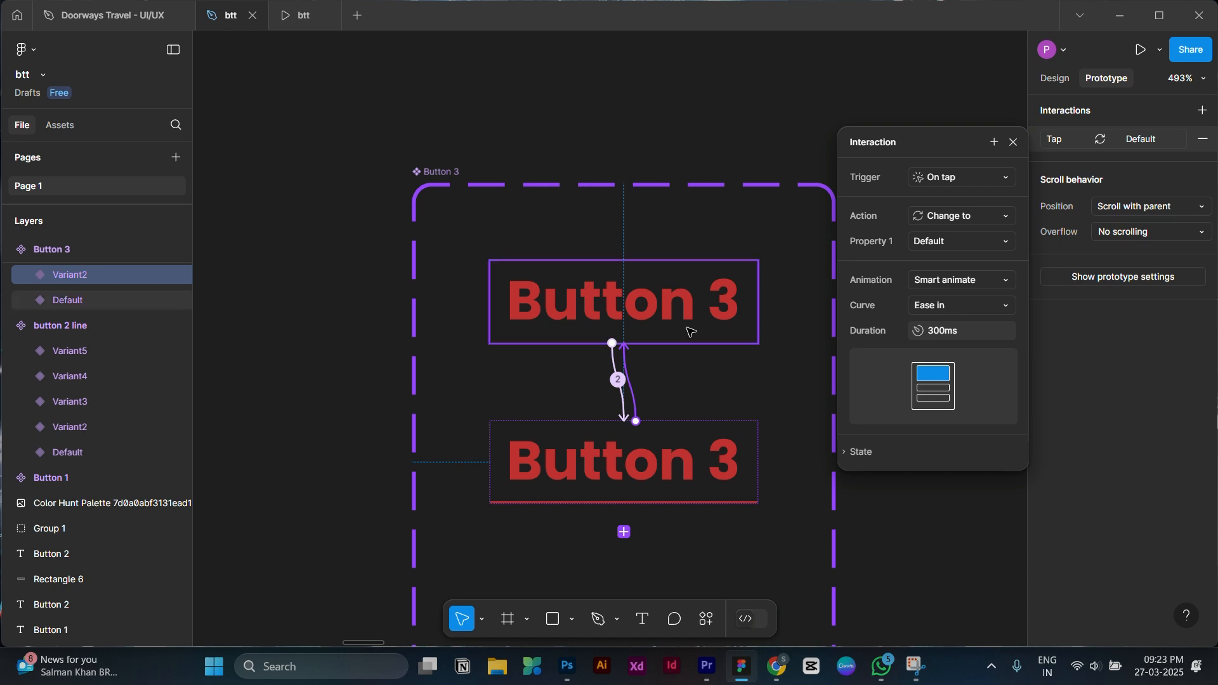
key(Escape)
Switch to the prototype preview and test the tap animations of Button 1 and Button 2
click(298, 15)
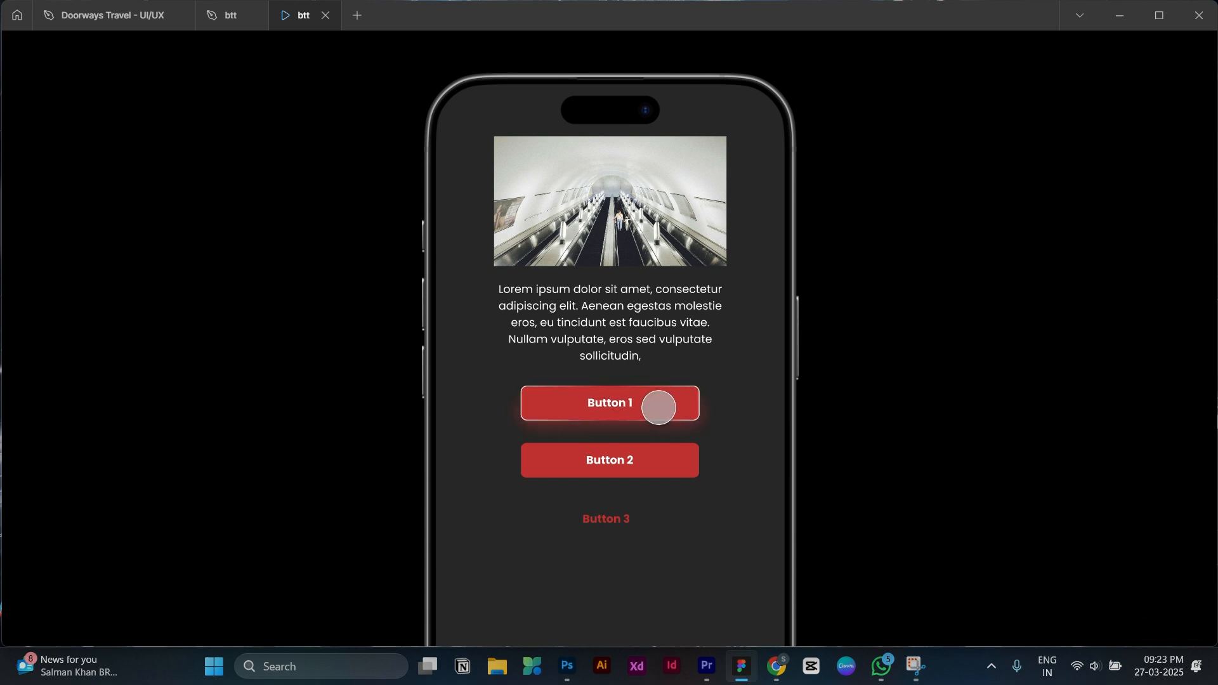
click(661, 402)
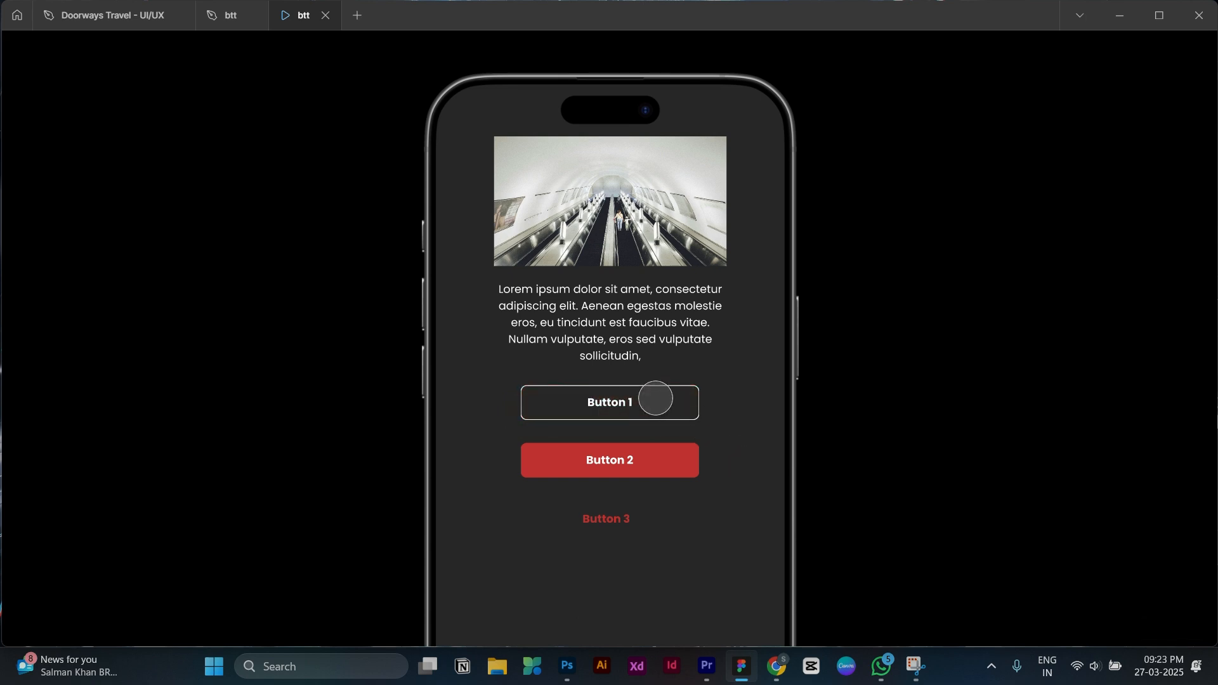
click(656, 398)
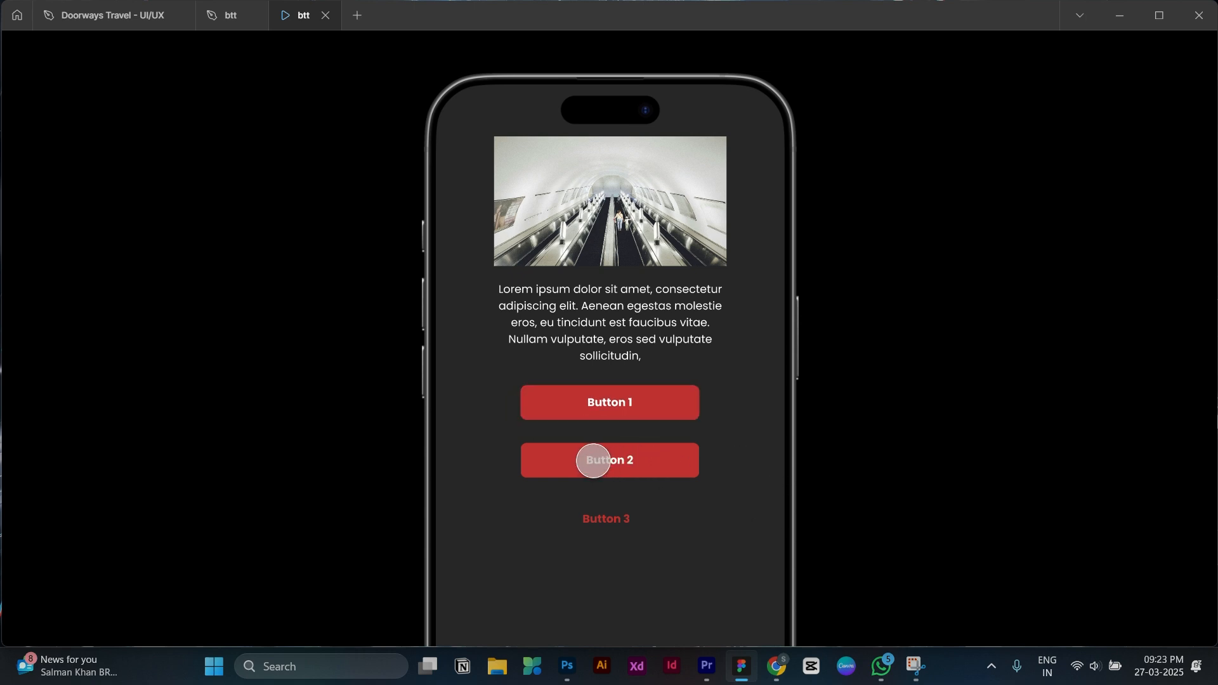
click(594, 460)
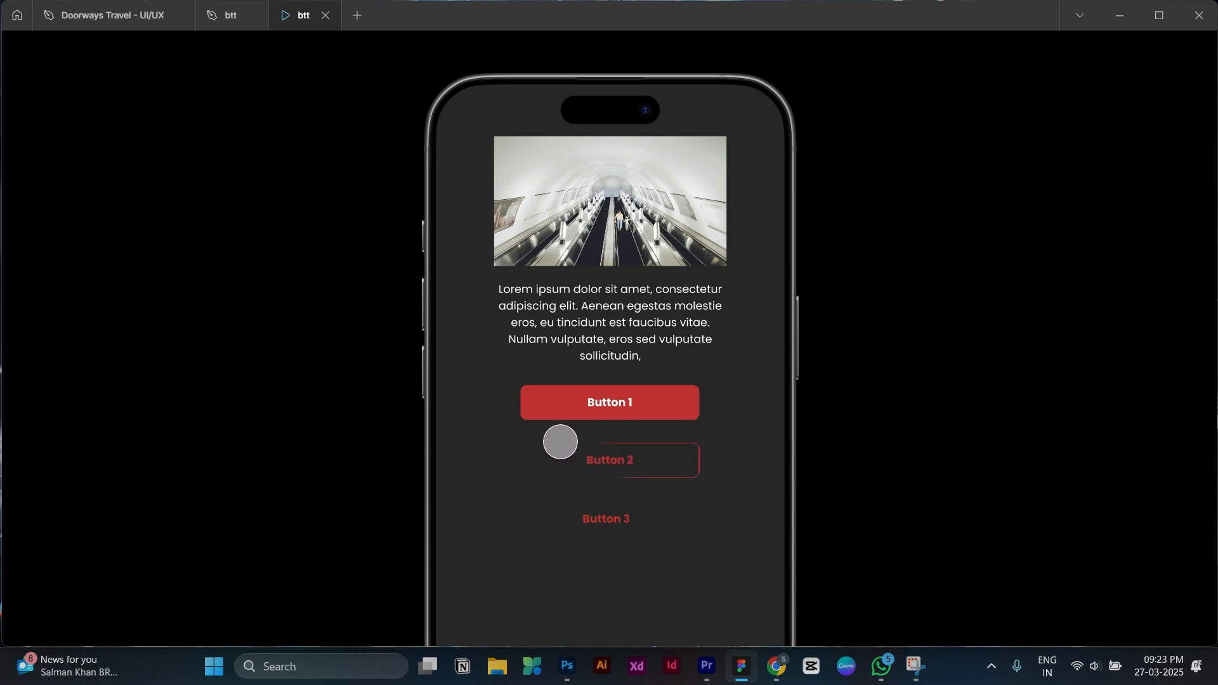